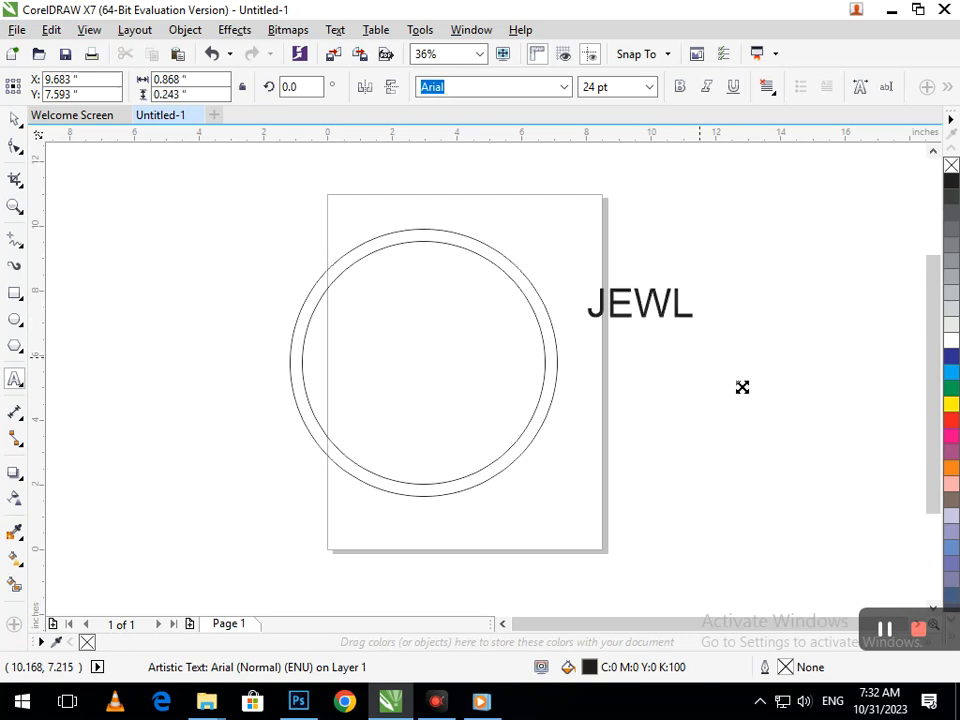
Enlarge the JEWL text to about 259.5 pt, rotate it about 16.3°, and place it inside the inner circle
left_click(795, 418)
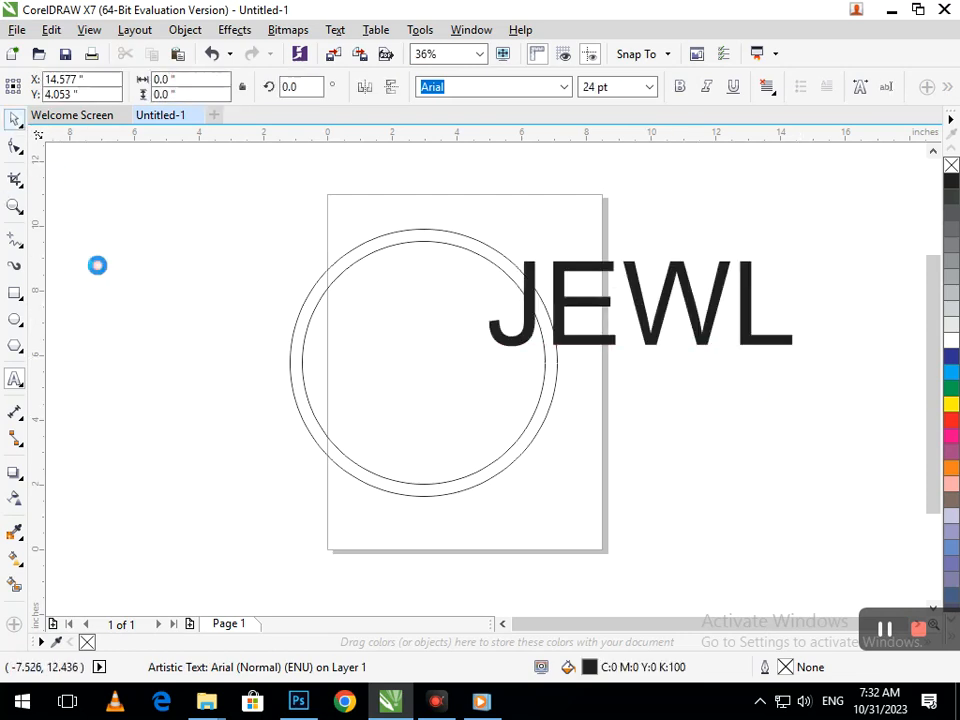
left_click_drag(583, 340, 613, 395)
left_click(609, 398)
left_click_drag(528, 418, 393, 395)
left_click(629, 398)
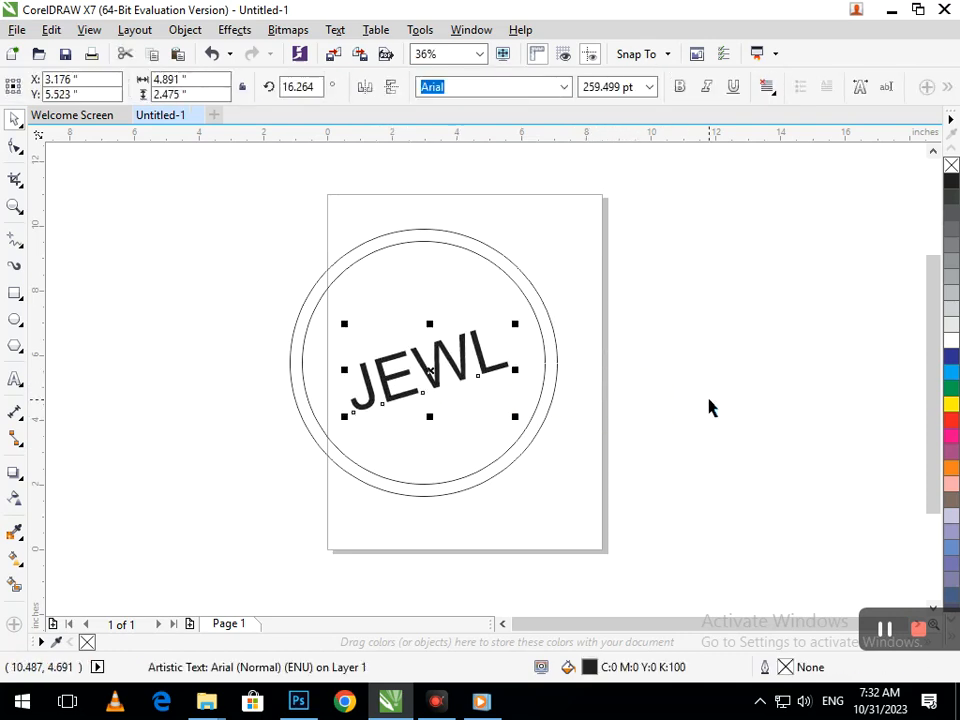
left_click(709, 400)
left_click(18, 244)
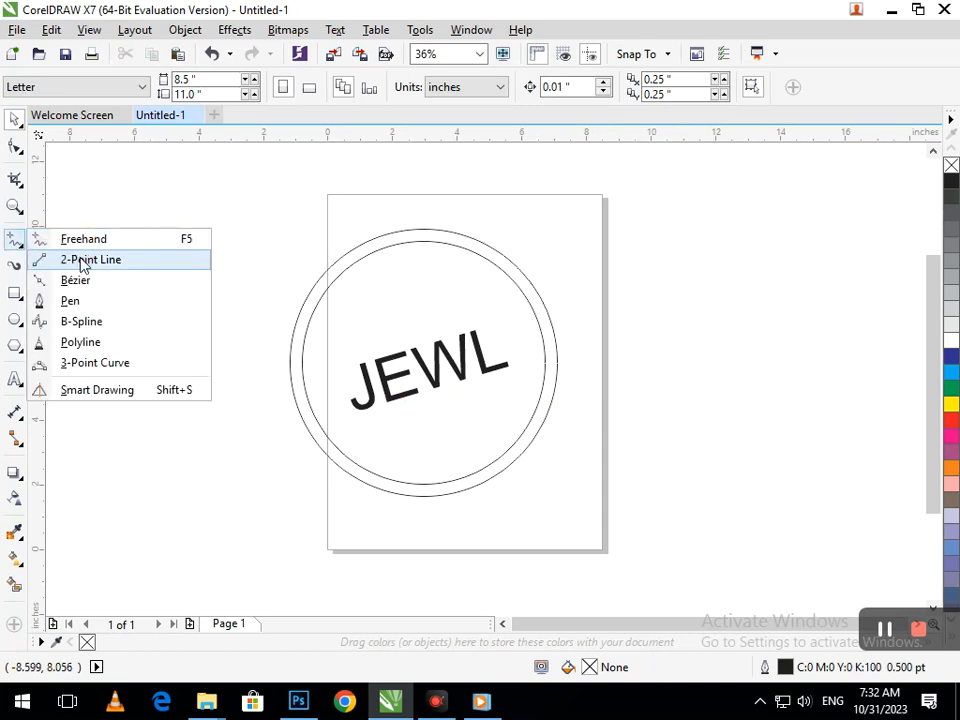
left_click(77, 257)
left_click_drag(405, 242, 432, 268)
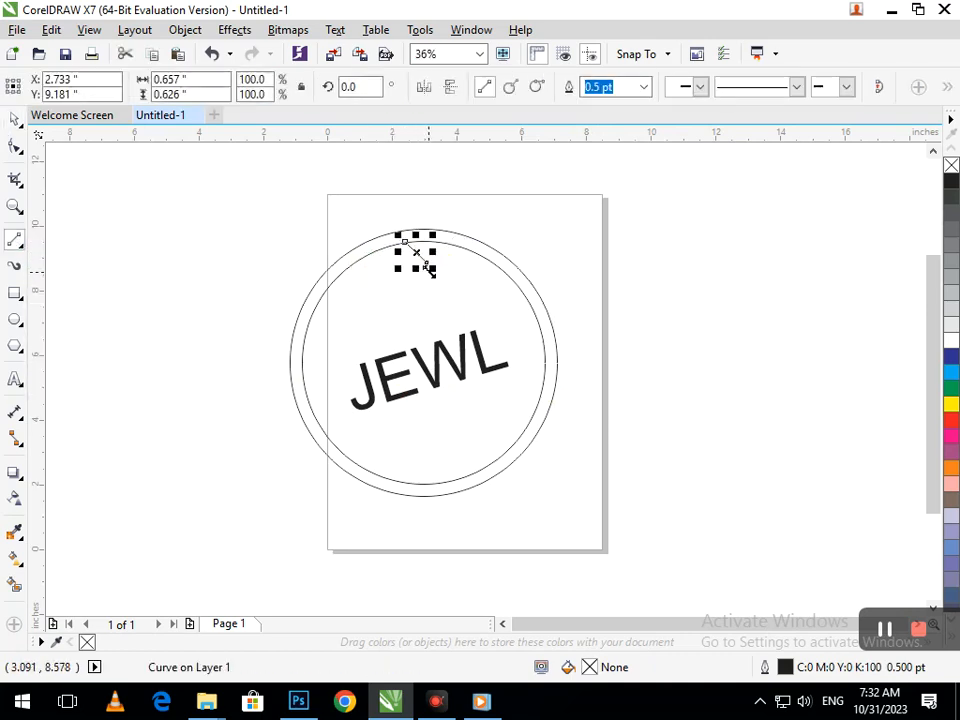
key("ctrl+z")
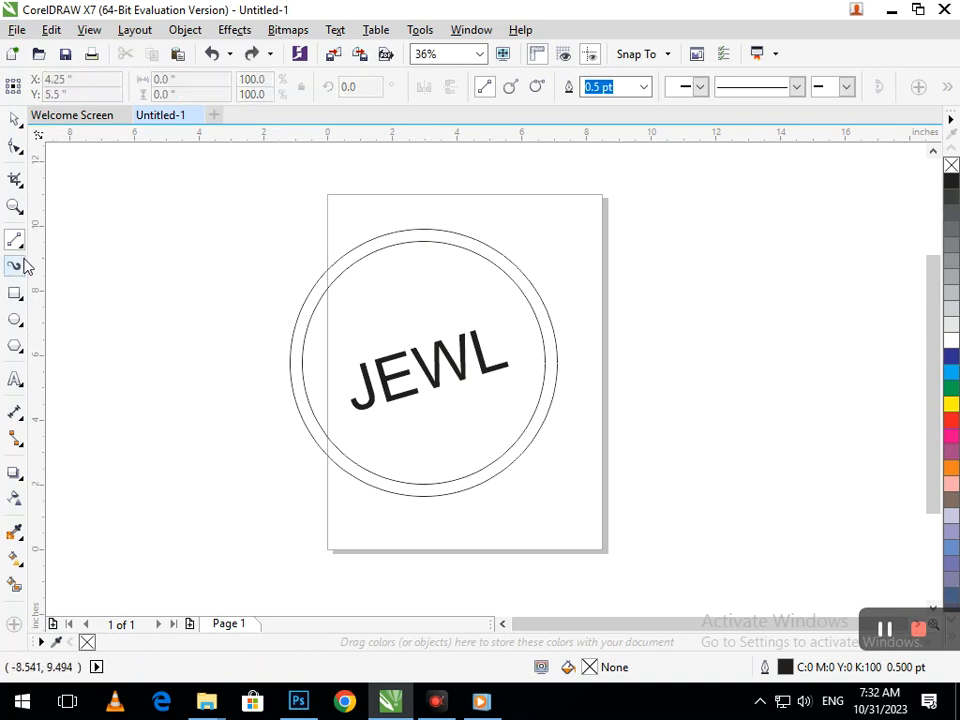
Draw an S-shaped curve about 1.27 by 3.13 inches with the Pen tool, from the inner circle's top edge down to the W
left_click(27, 251)
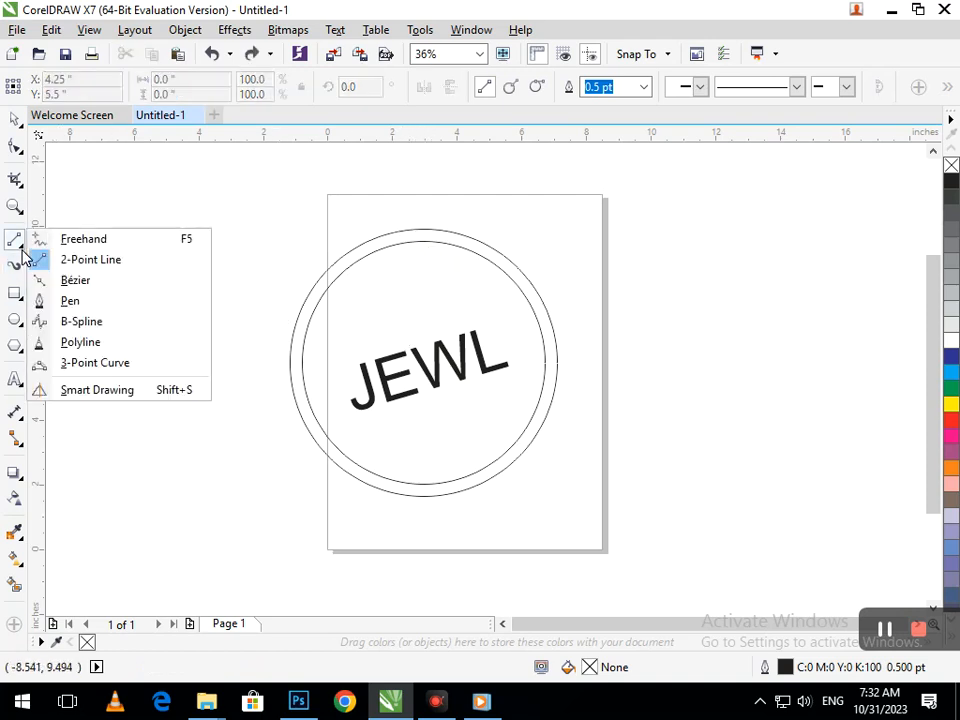
left_click(107, 302)
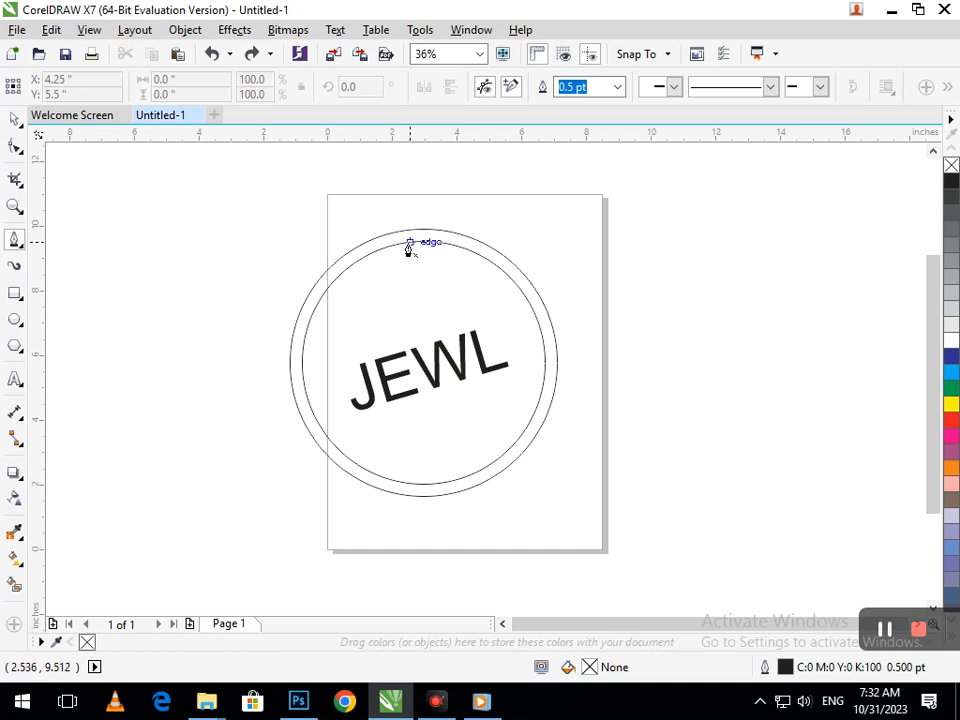
left_click(407, 243)
mouse_move(443, 273)
left_mouse_down()
mouse_move(418, 286)
mouse_move(414, 331)
left_mouse_up()
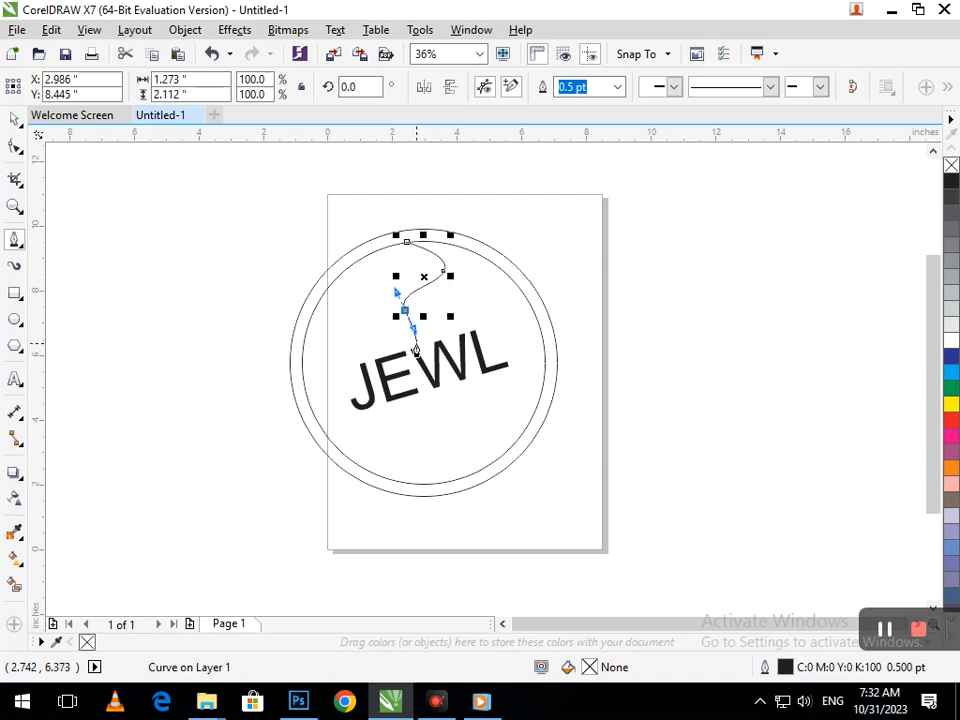
left_click(416, 344)
key("Escape")
left_click(14, 120)
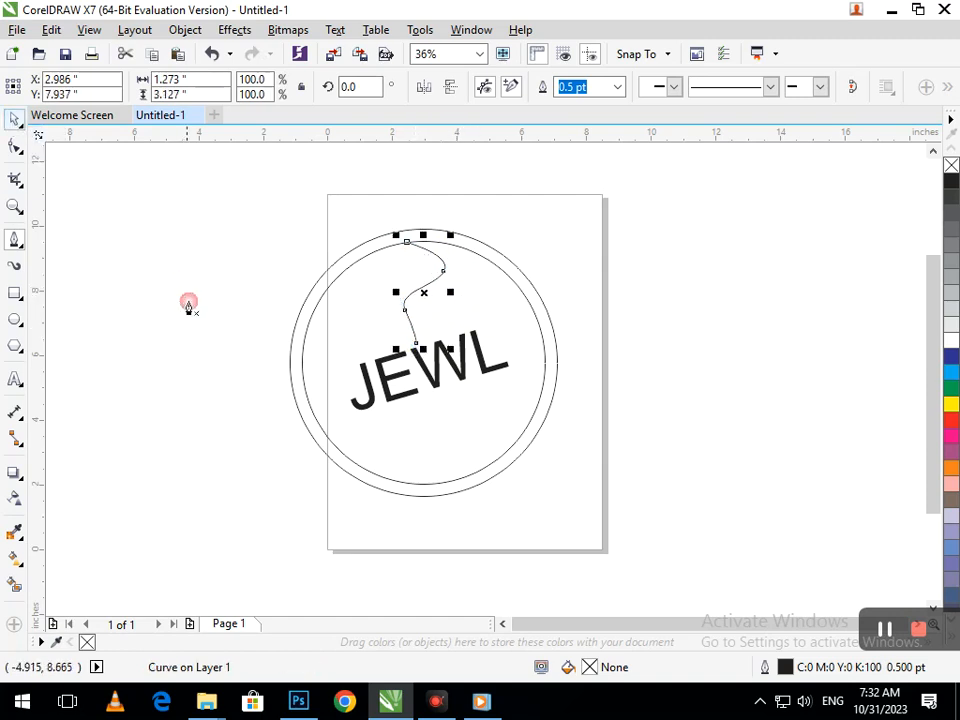
left_click(188, 303)
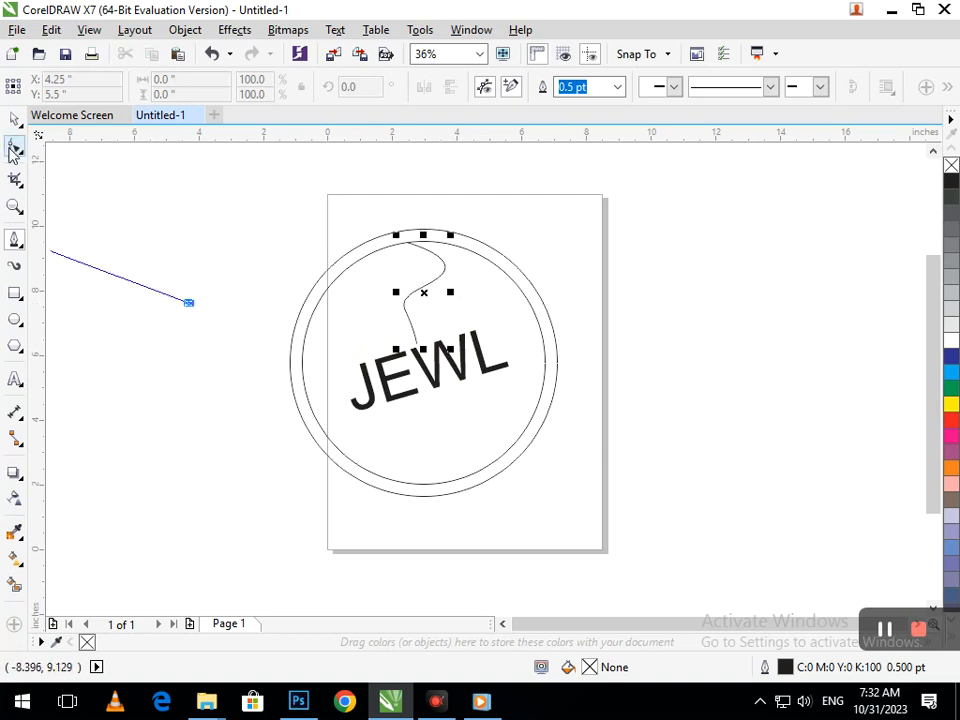
left_click(247, 347)
left_click(13, 120)
left_click(236, 395)
left_click(240, 343)
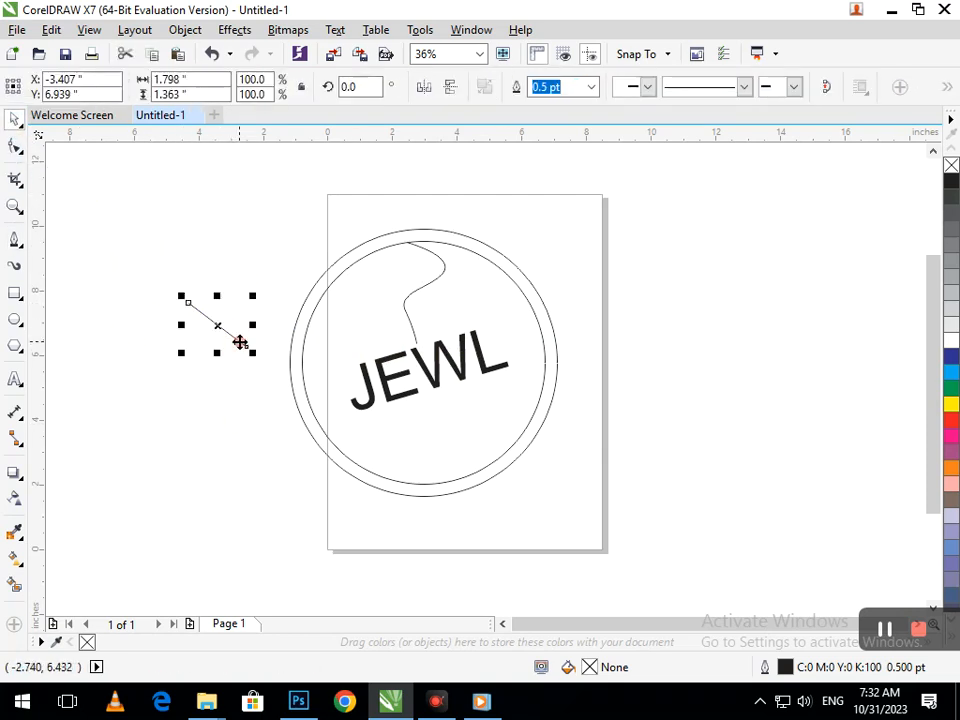
key("Delete")
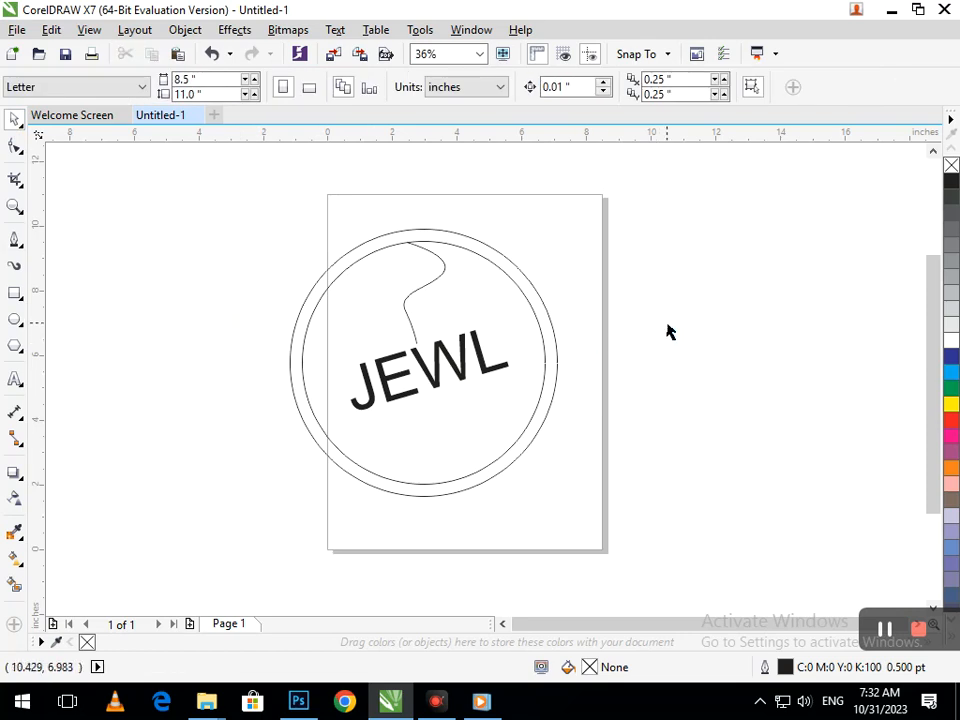
Extend the curve's lower end node down to the top of the W, making the curve about 3.3 inches tall
left_click(14, 147)
key("F2")
left_click_drag(373, 300, 473, 366)
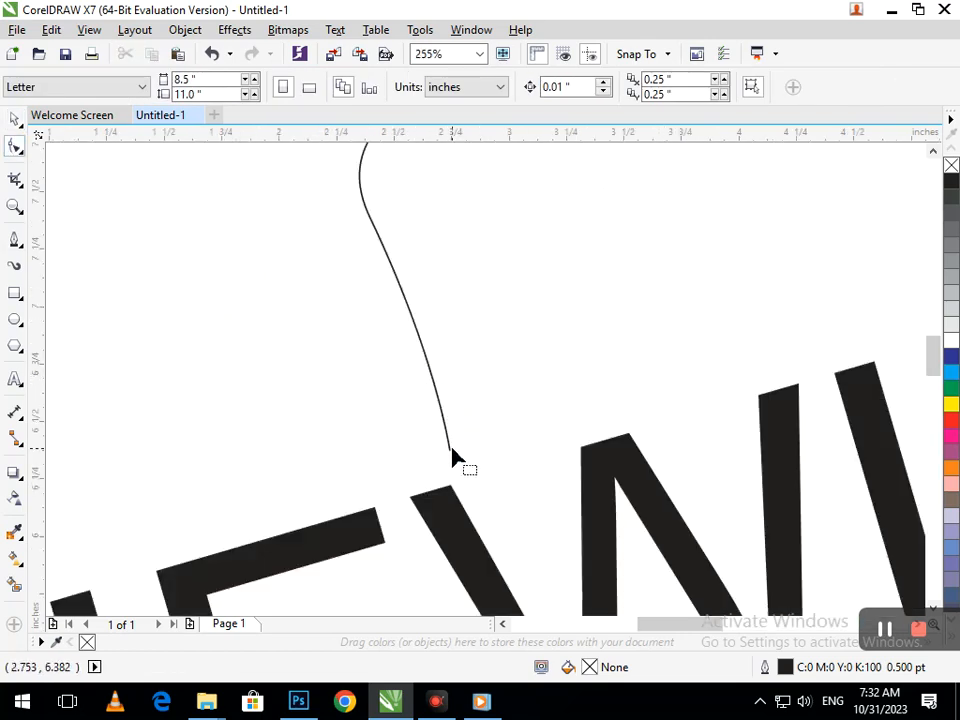
left_click(450, 449)
left_click(450, 451)
left_click_drag(449, 450, 443, 489)
key("F3")
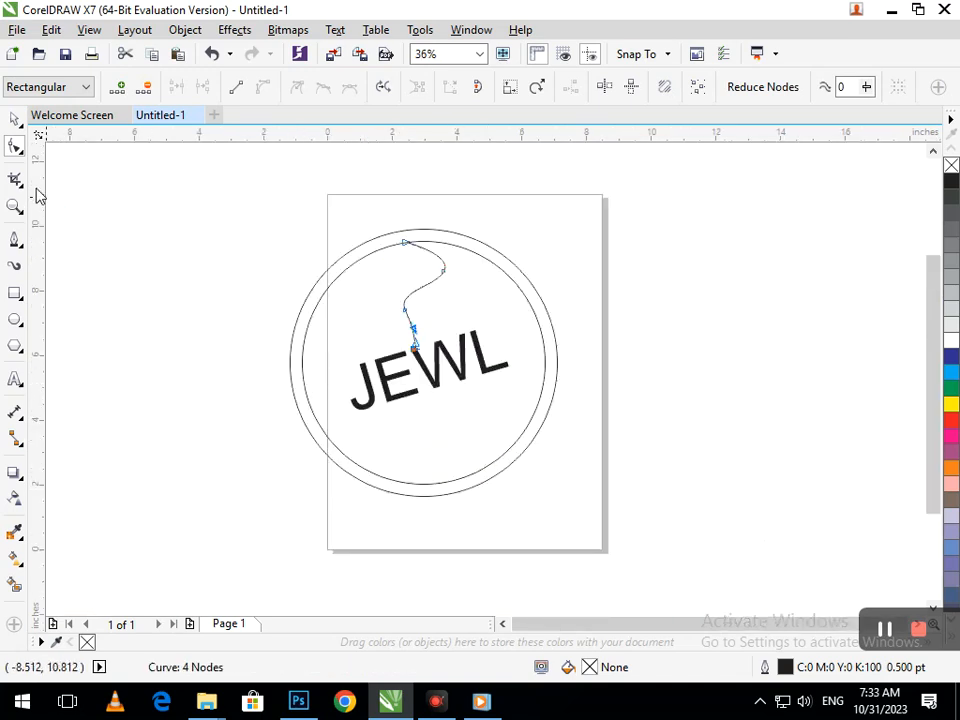
left_click(14, 121)
left_click(332, 343)
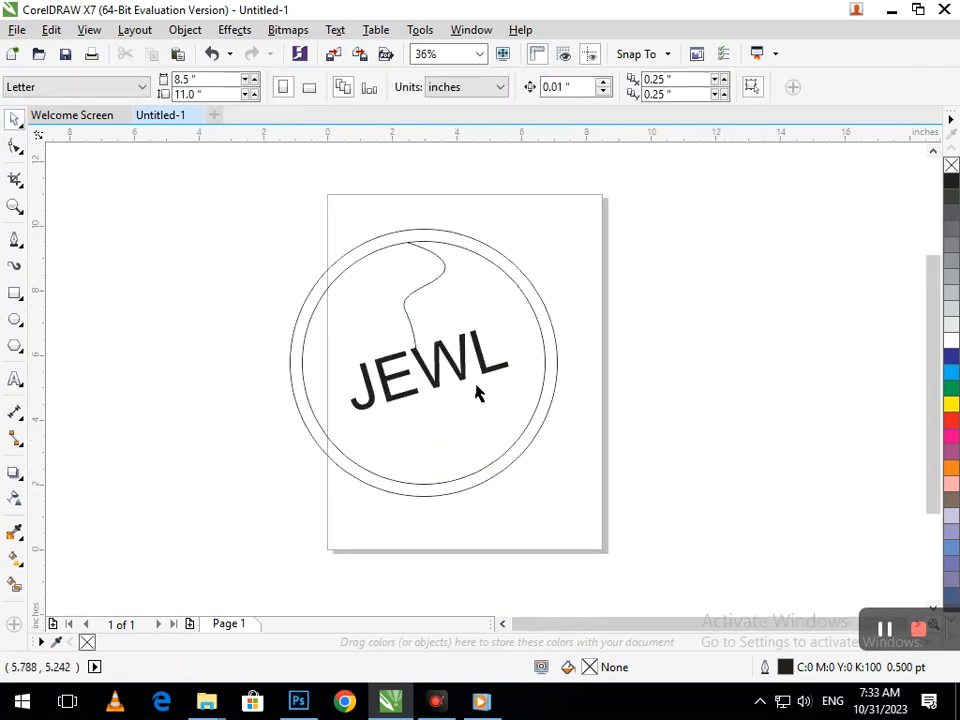
Set the S-shaped curve's outline width to 36 pt
left_click(413, 340)
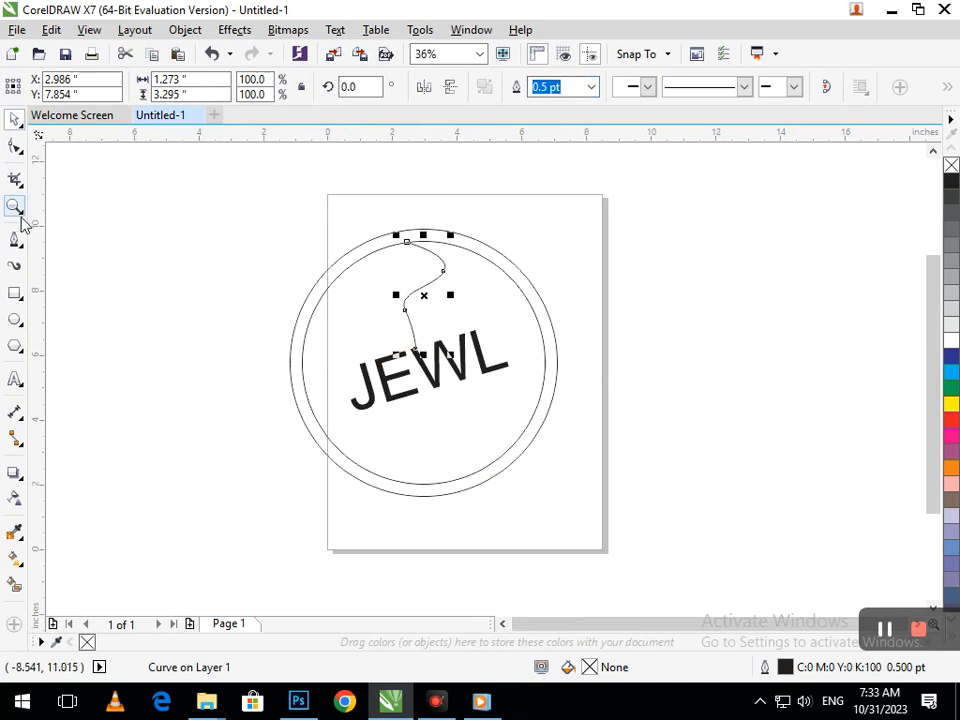
left_click(591, 88)
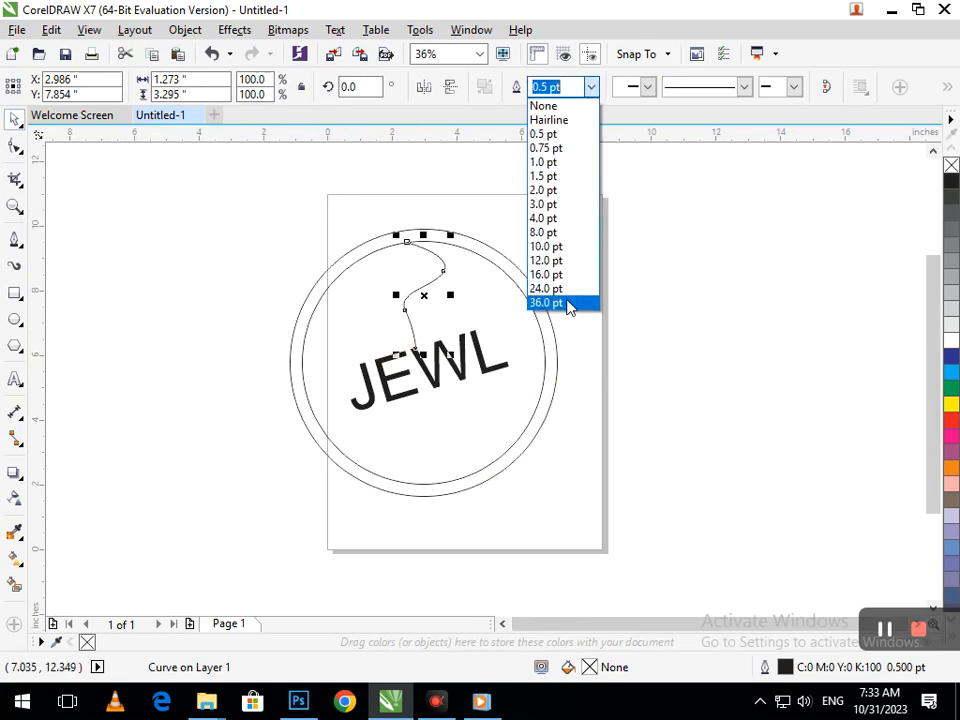
left_click(568, 304)
left_click(588, 282)
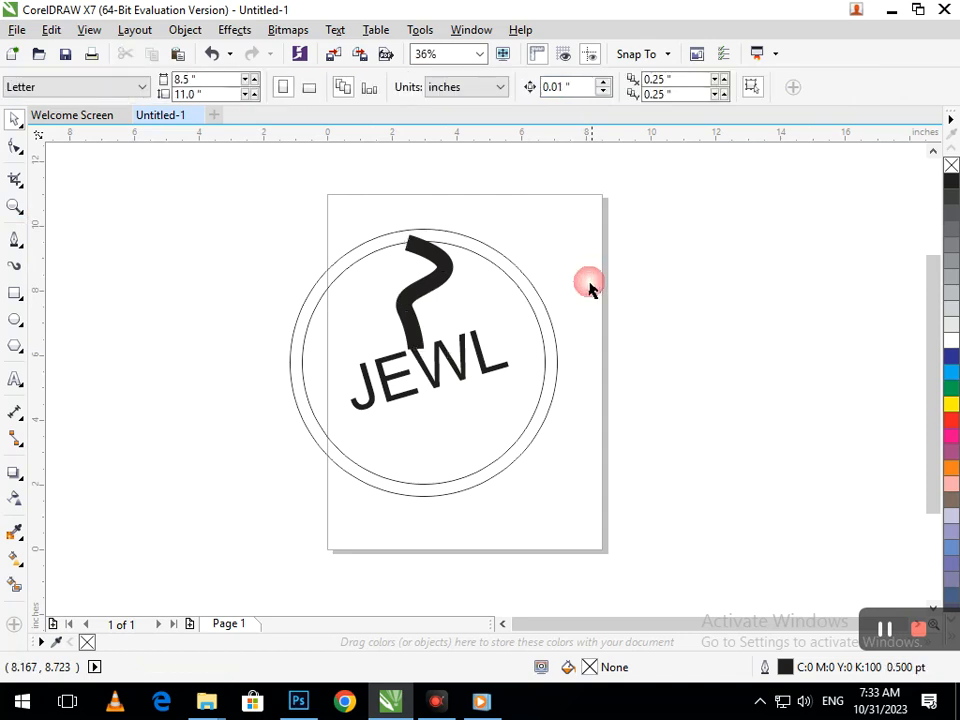
Make the JEWL text bold and move it slightly down, leaving a gap below the thick curve's end
left_click(440, 390)
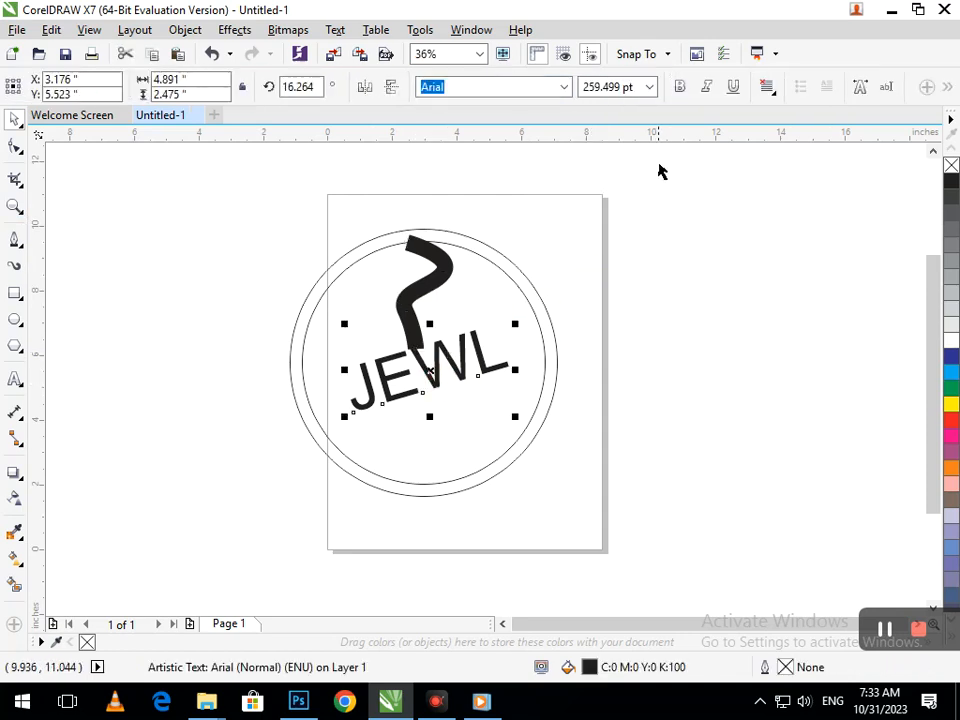
left_click(680, 88)
left_click(514, 455)
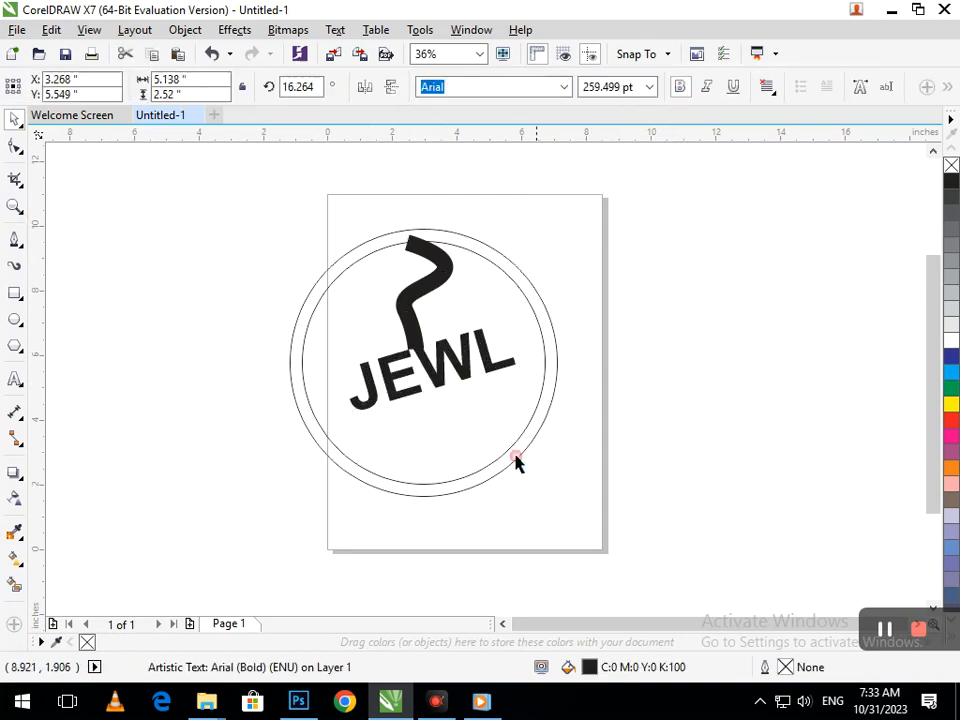
left_click_drag(440, 382, 436, 385)
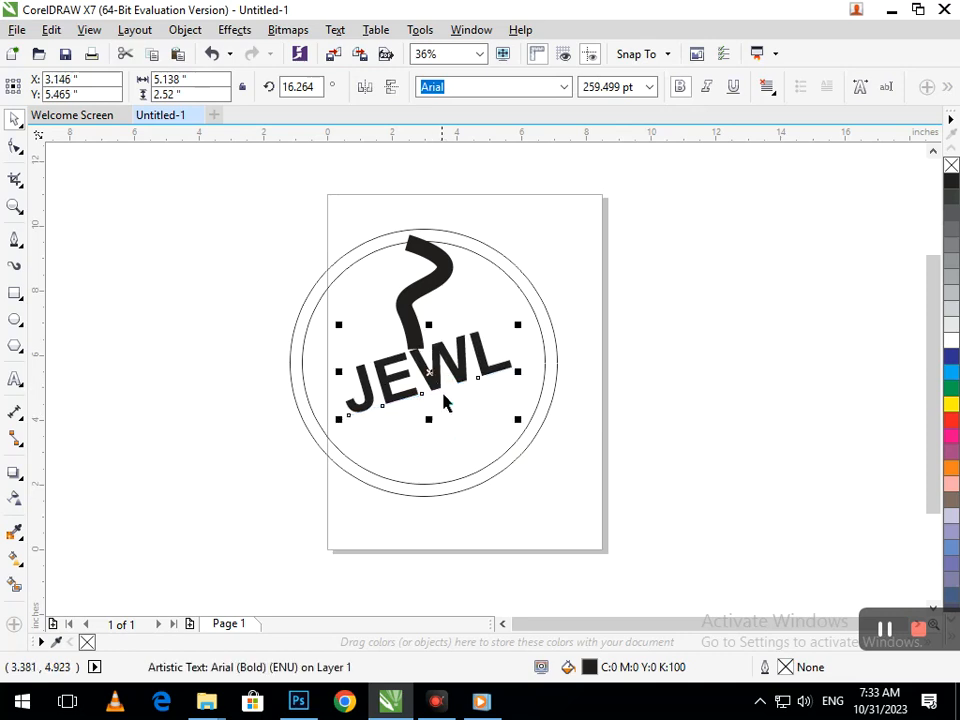
left_click(444, 405)
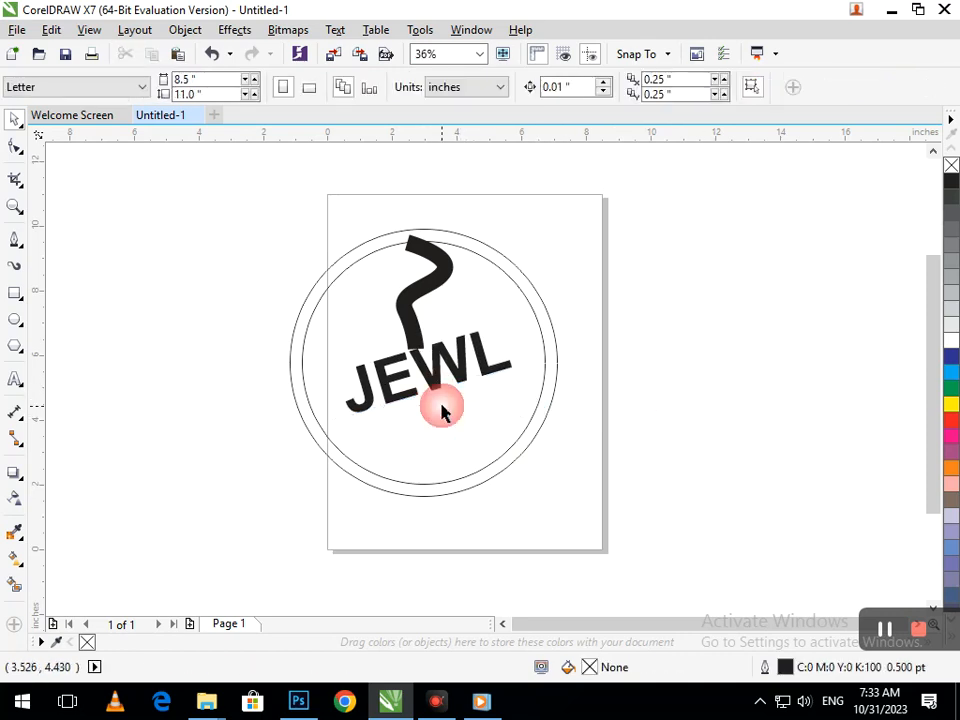
left_click_drag(435, 392, 442, 410)
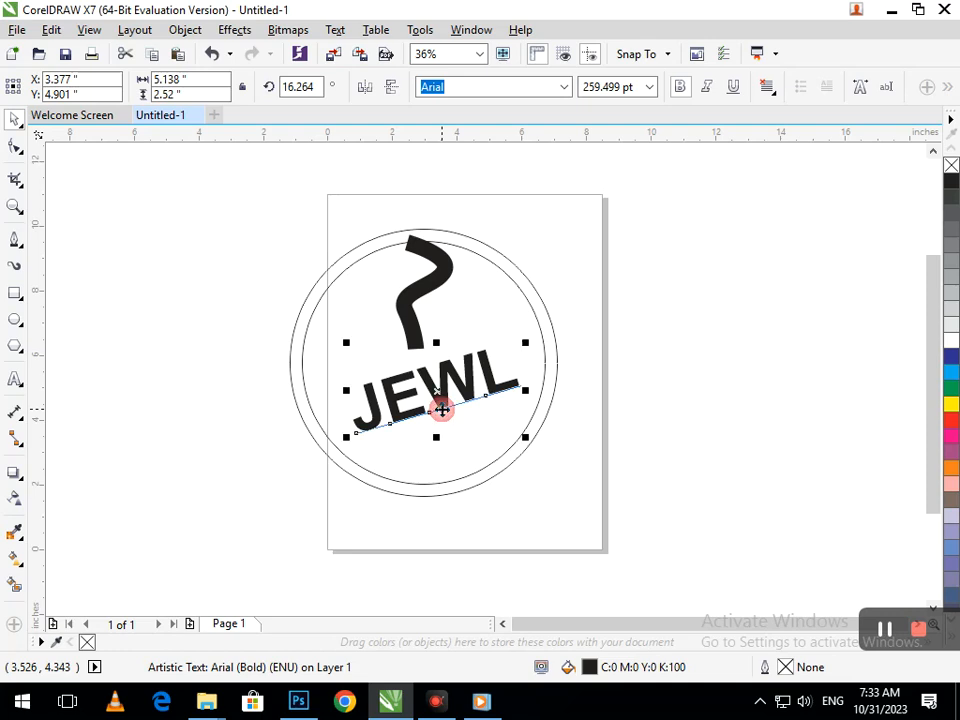
Break the JEWL text apart into separate letters and convert the W to curves
left_click(15, 146)
left_click(442, 407)
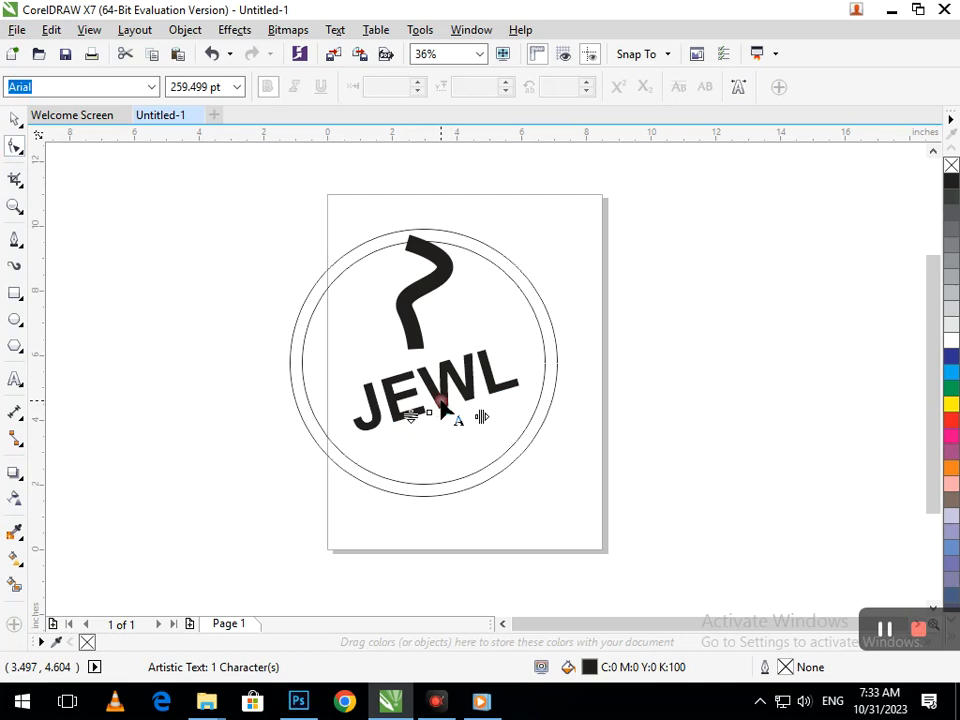
left_click(15, 119)
left_click(441, 425)
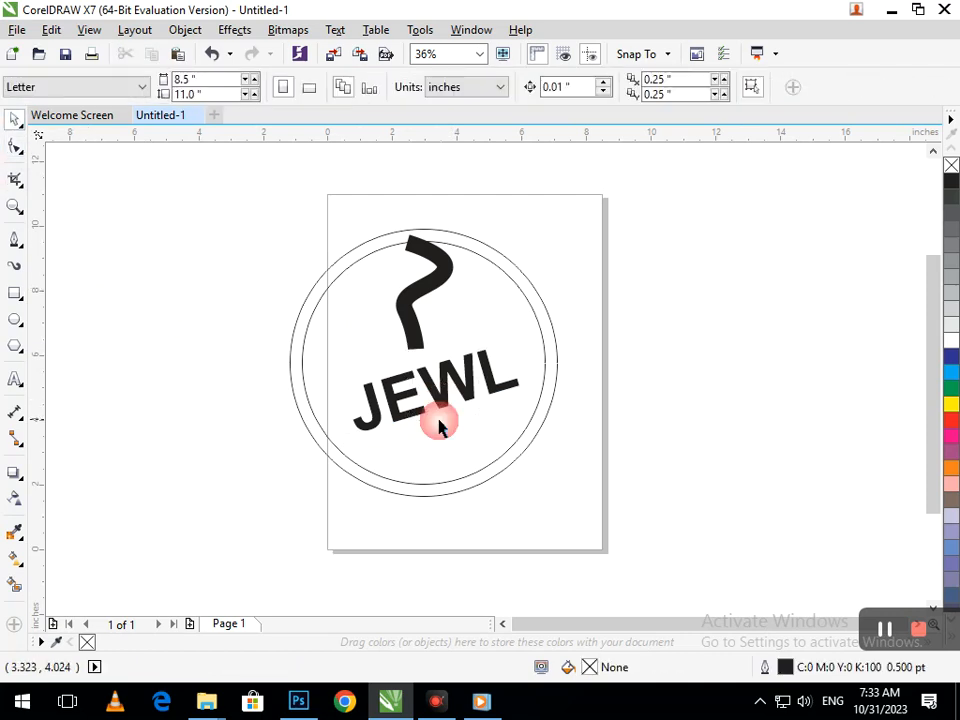
left_click(441, 423)
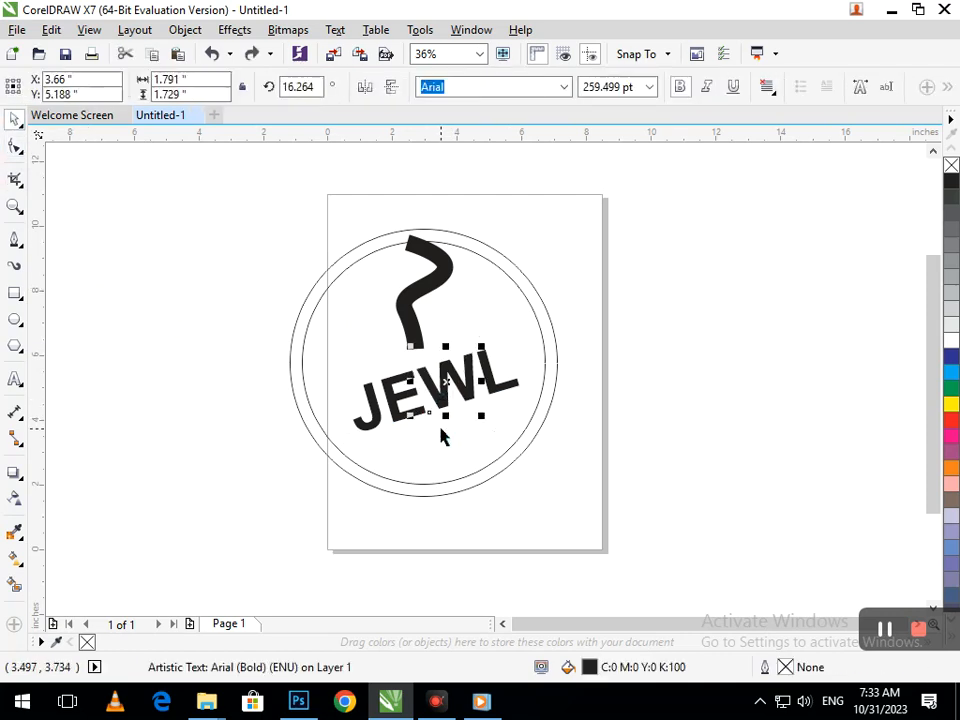
key("ctrl+q")
Stretch the W's first stroke up by moving its two top corner nodes to the thick curve's lower end
left_click(15, 146)
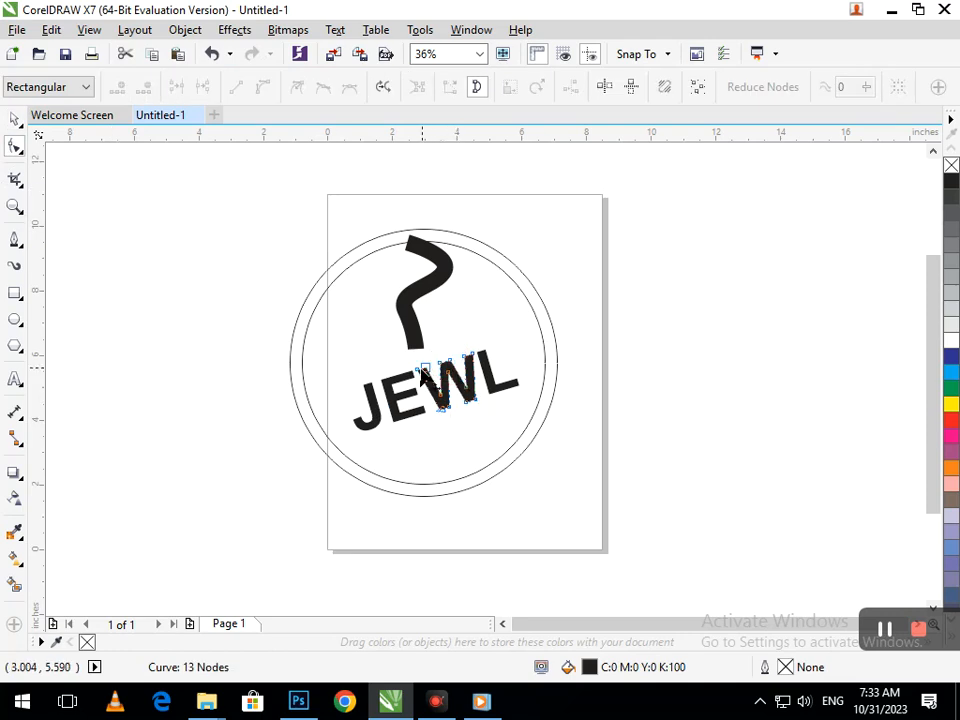
scroll(420, 380, "up", 5)
left_click_drag(472, 400, 452, 266)
left_click(420, 259)
left_click(418, 261)
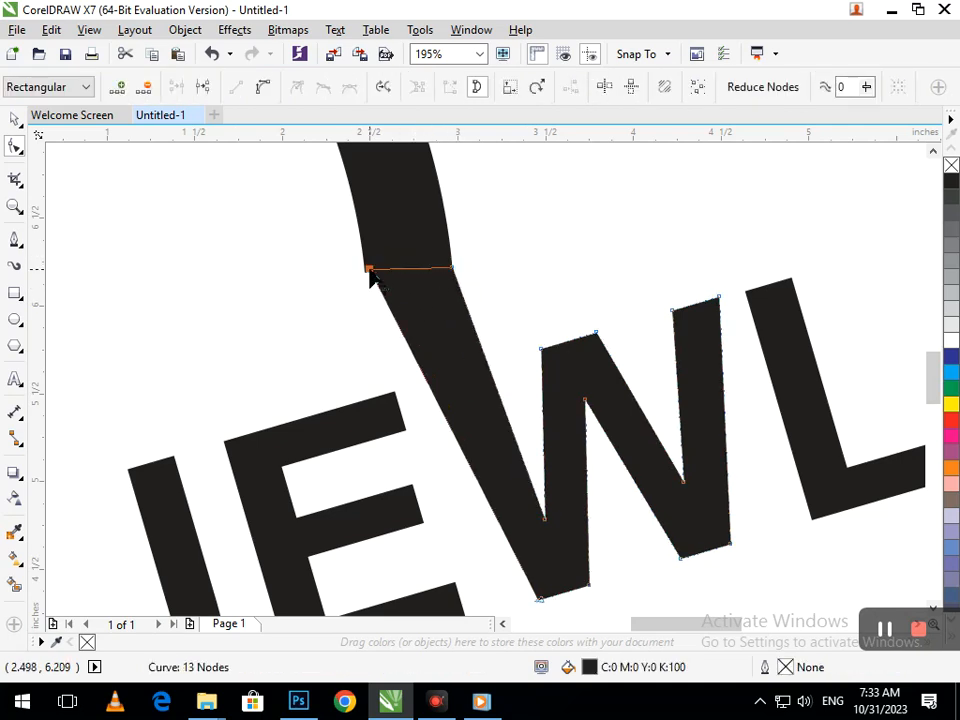
key("F3")
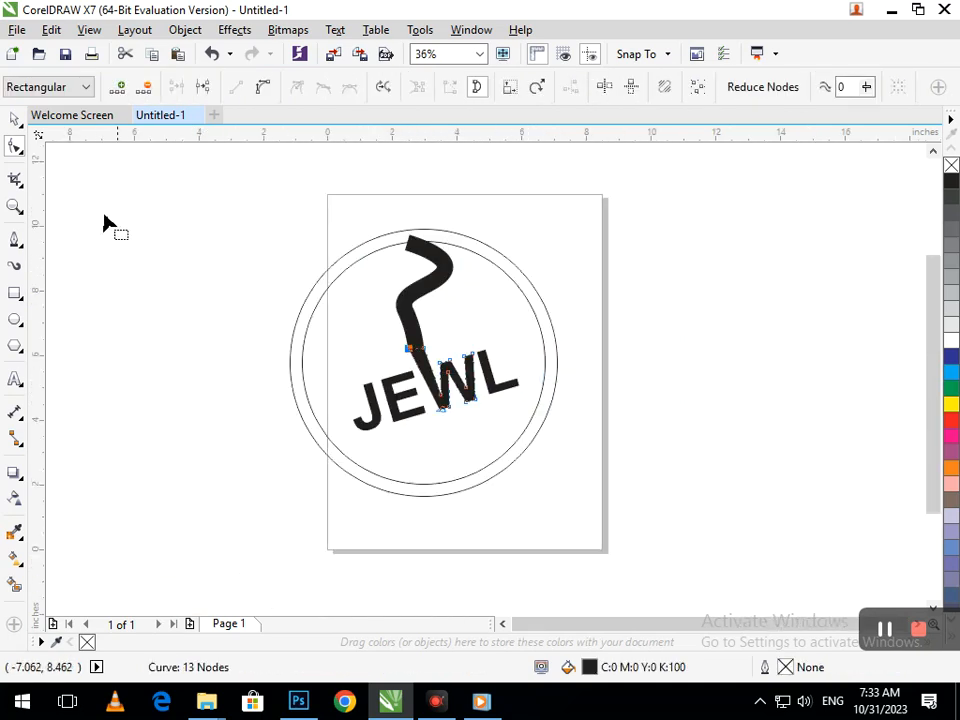
left_click(14, 120)
left_click(312, 362)
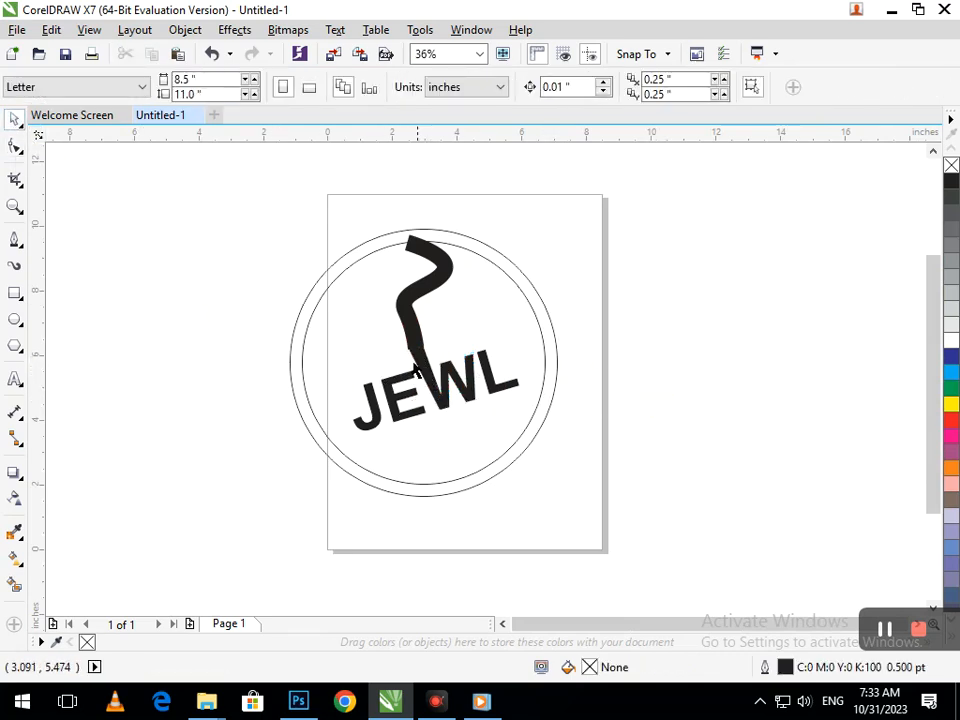
Align the top-left node of the W's first stroke exactly with the left corner of the thick curve's end
scroll(476, 386, "up", 5)
left_click(243, 284)
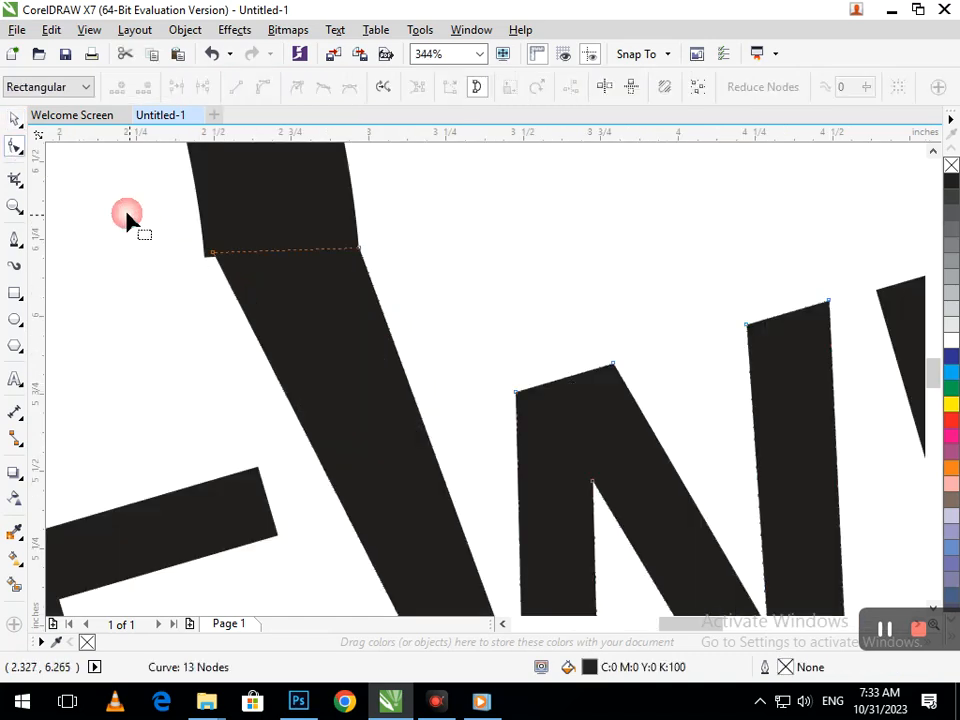
scroll(168, 228, "up", 4)
left_click_drag(450, 381, 397, 405)
scroll(540, 407, "down", 4)
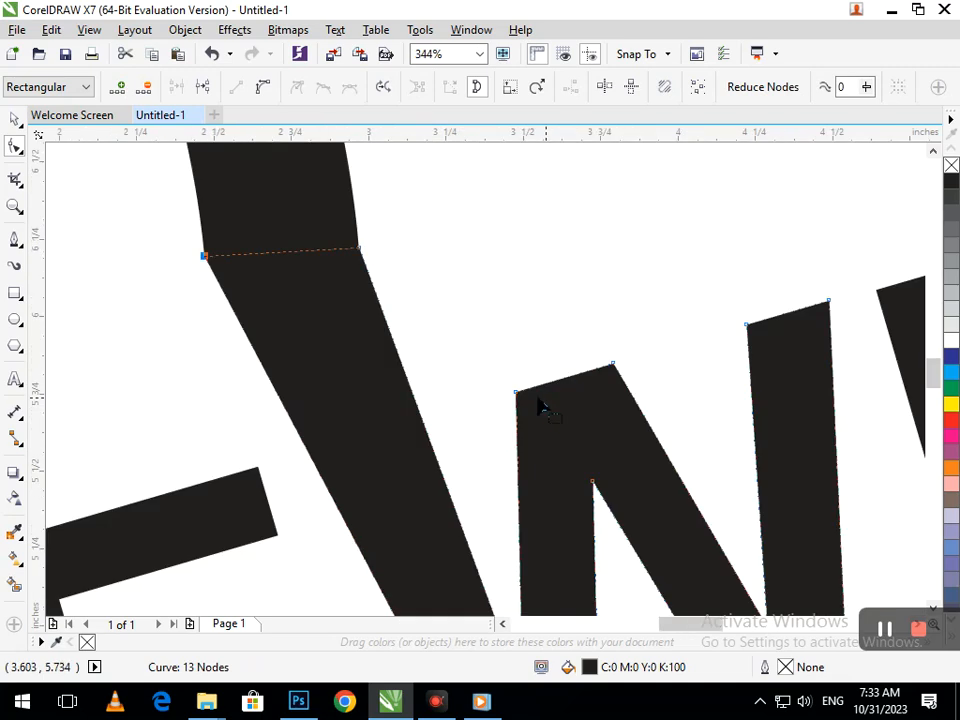
scroll(348, 314, "down", 5)
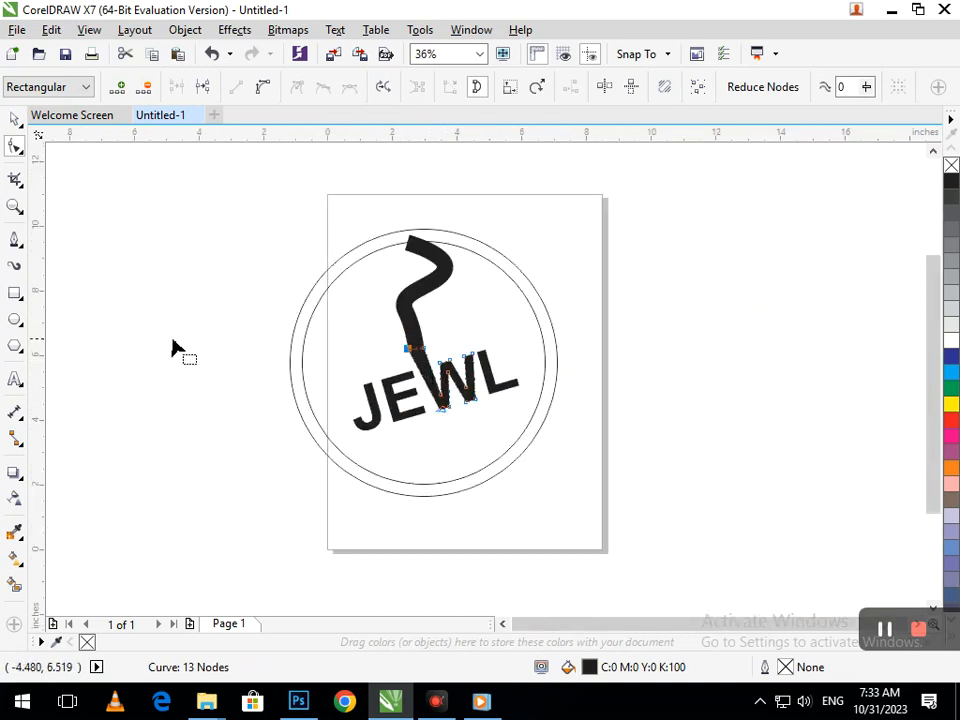
left_click(12, 120)
left_click(62, 562)
Weld the thick S-shaped curve and the W into one object
left_click_drag(385, 304, 465, 400)
left_click_drag(436, 347, 433, 325)
key("ctrl+z")
left_click(458, 420, "shift")
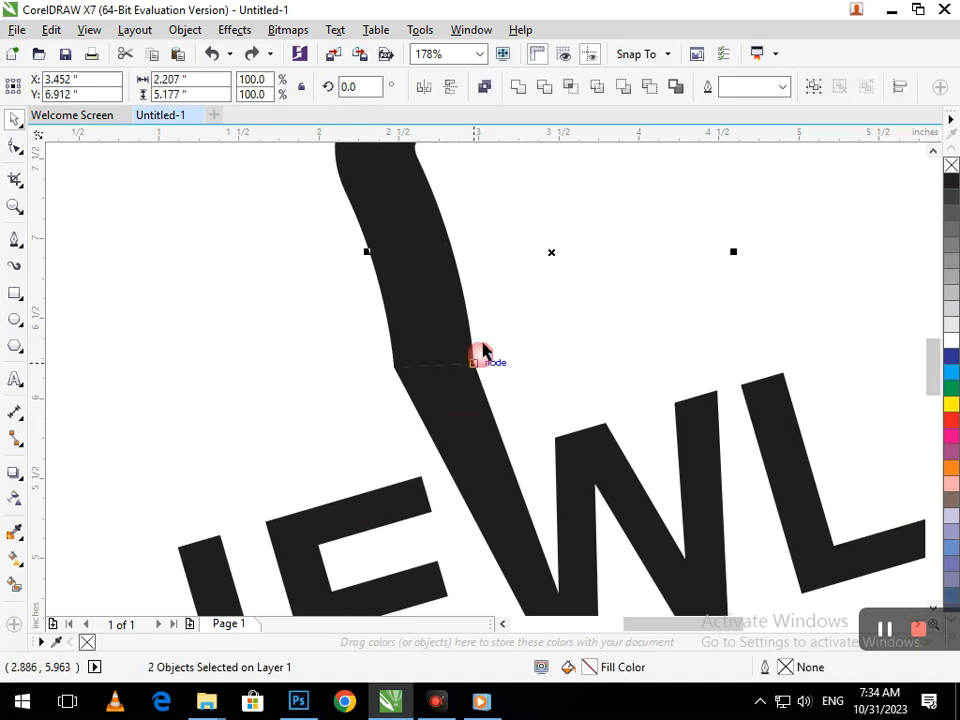
left_click(519, 87)
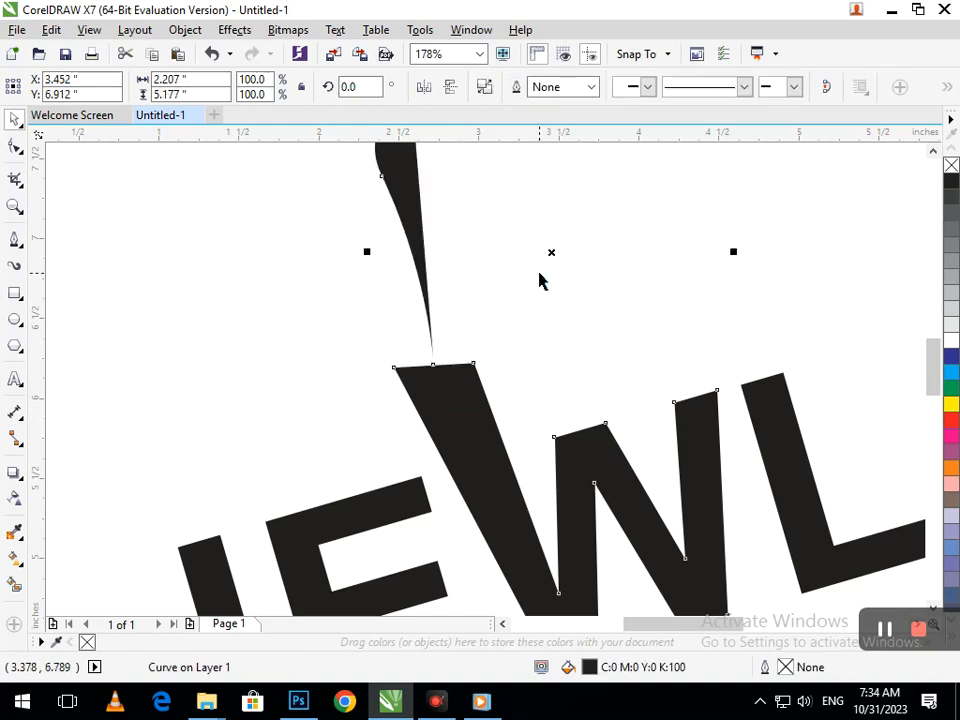
Undo the weld of the thick S-shaped curve and the W
key("ctrl+z")
left_click(462, 332)
left_click(449, 351)
left_click(427, 345)
left_click(414, 339)
scroll(486, 418, "down", 5)
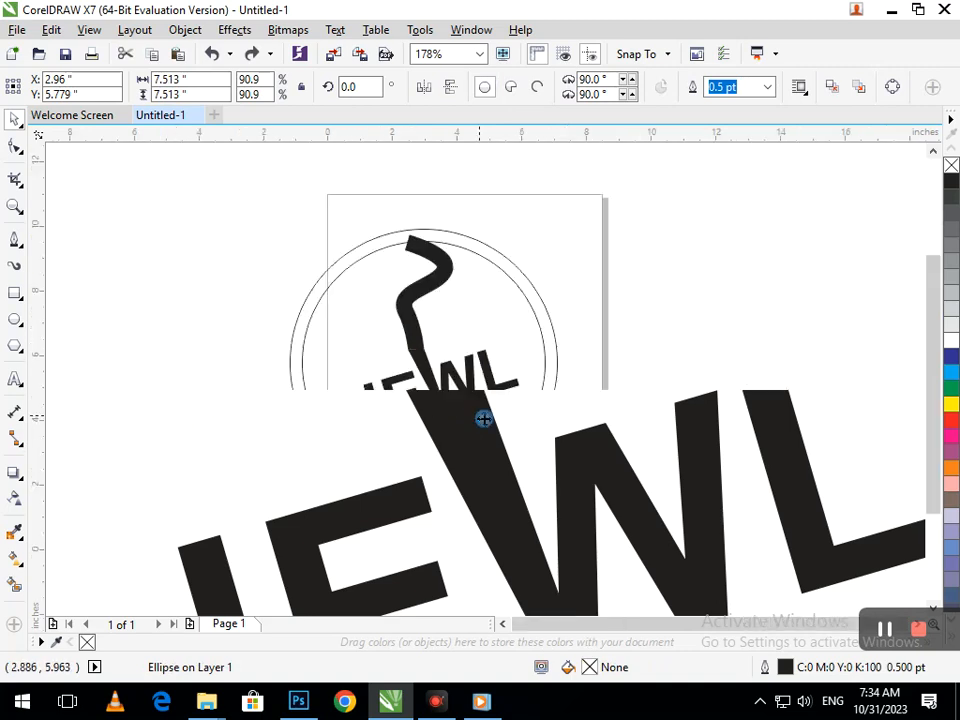
left_click(501, 497)
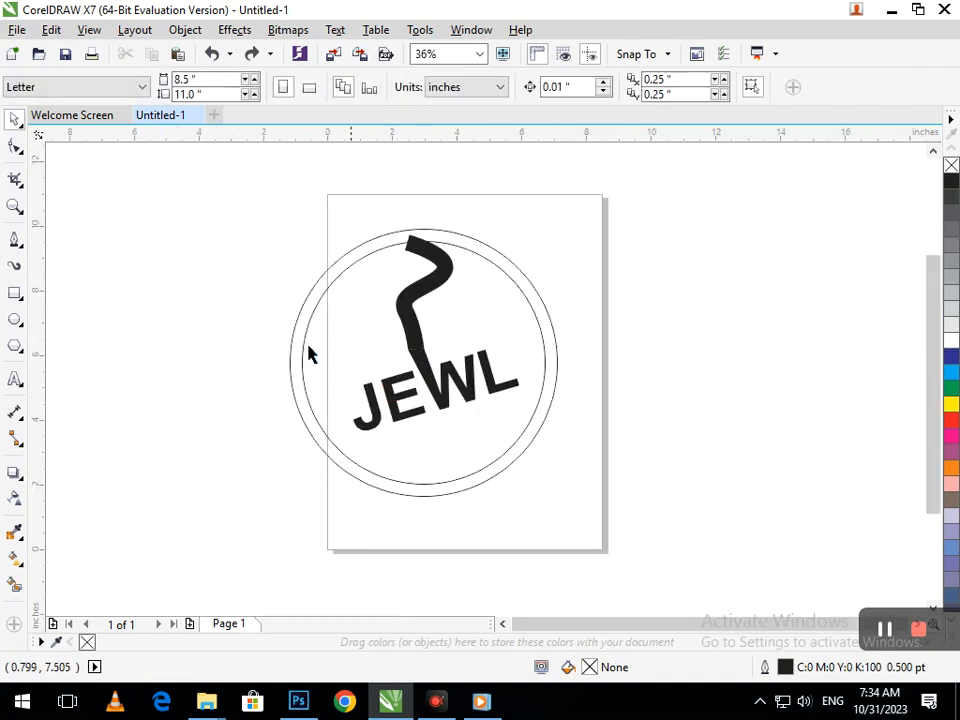
Create a Smart Fill shape in the ring between the two circles and fill it black
left_click(15, 585)
left_click(385, 485)
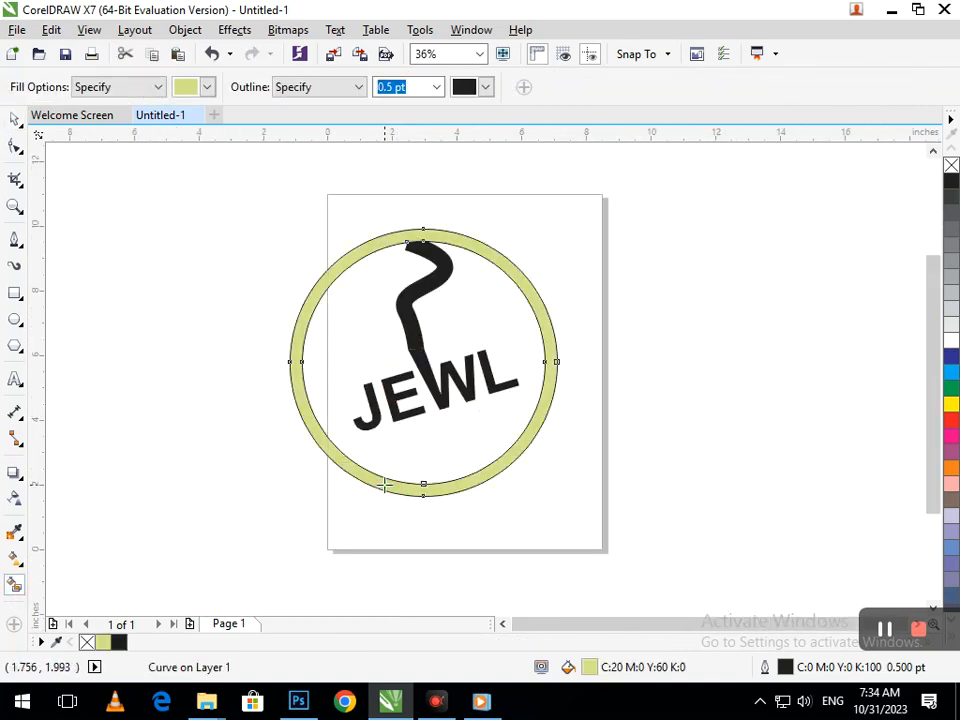
left_click(951, 183)
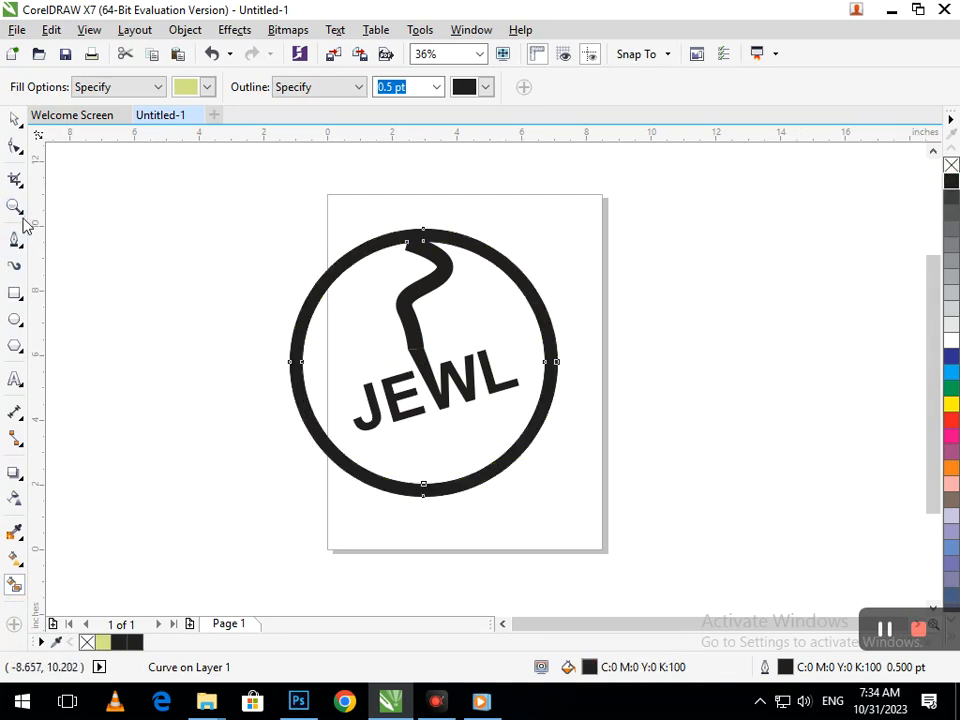
left_click(17, 121)
left_click(48, 273)
Convert the thick S-shaped curve's 36 pt outline to an object
left_click(21, 149)
left_click(328, 295)
scroll(412, 340, "up", 5)
left_click(409, 345)
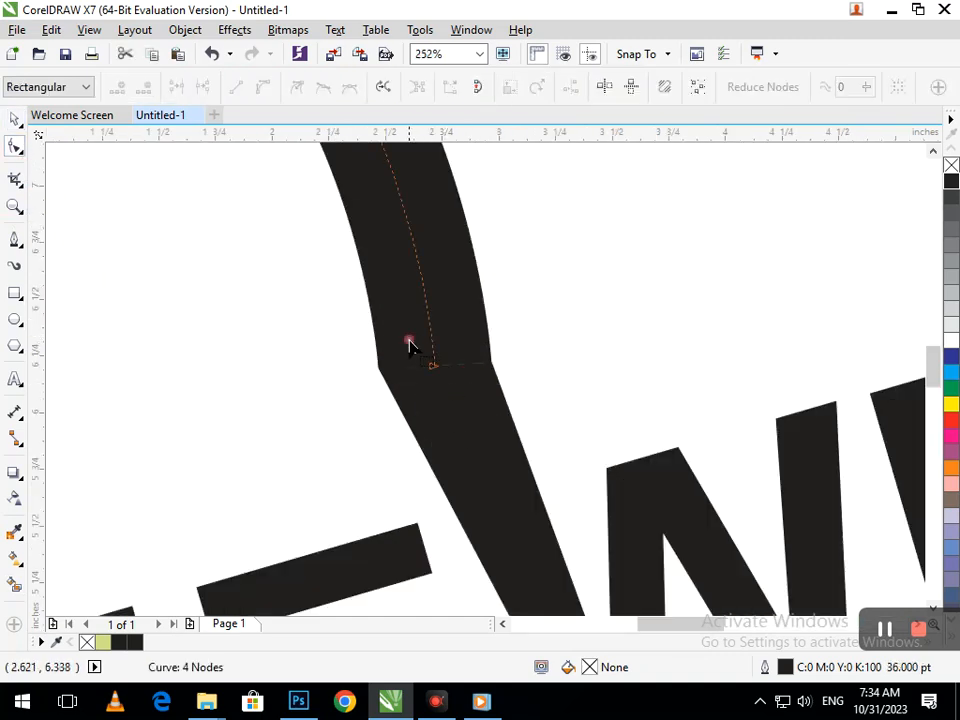
left_click(432, 368)
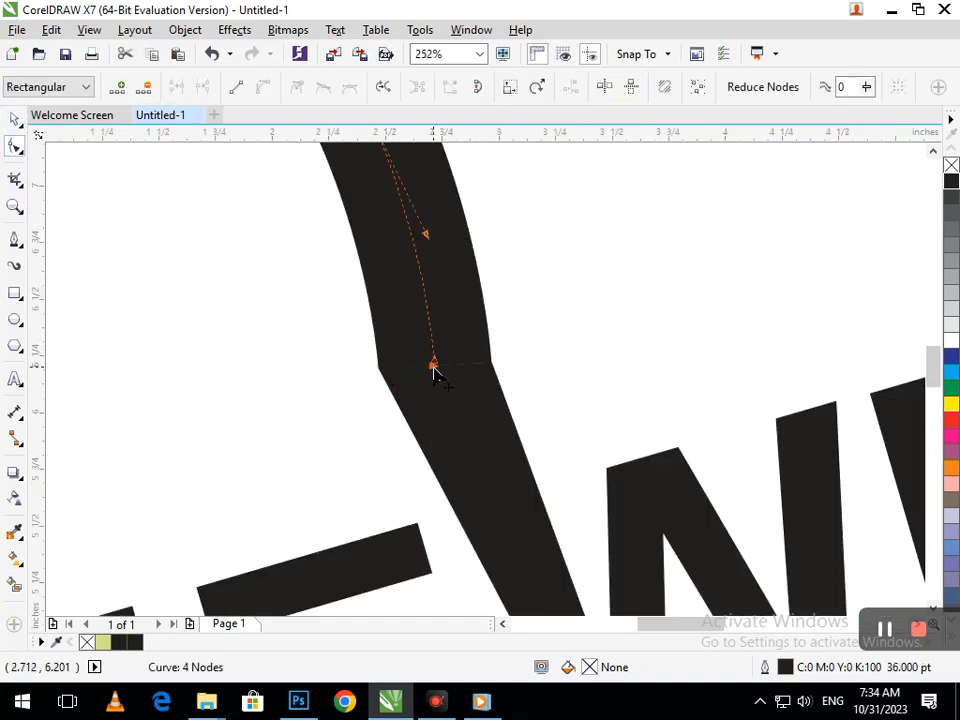
key("ctrl+shift+q")
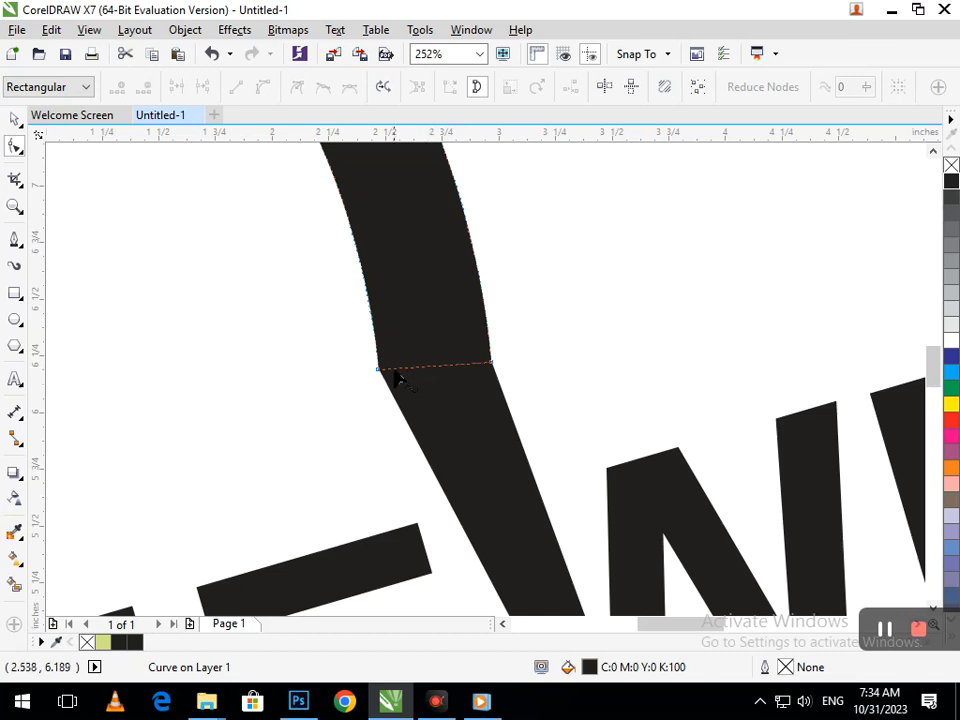
Taper the thick curve's lower end by moving its two corner nodes inward along the top of the W's first stroke
left_click_drag(380, 372, 421, 367)
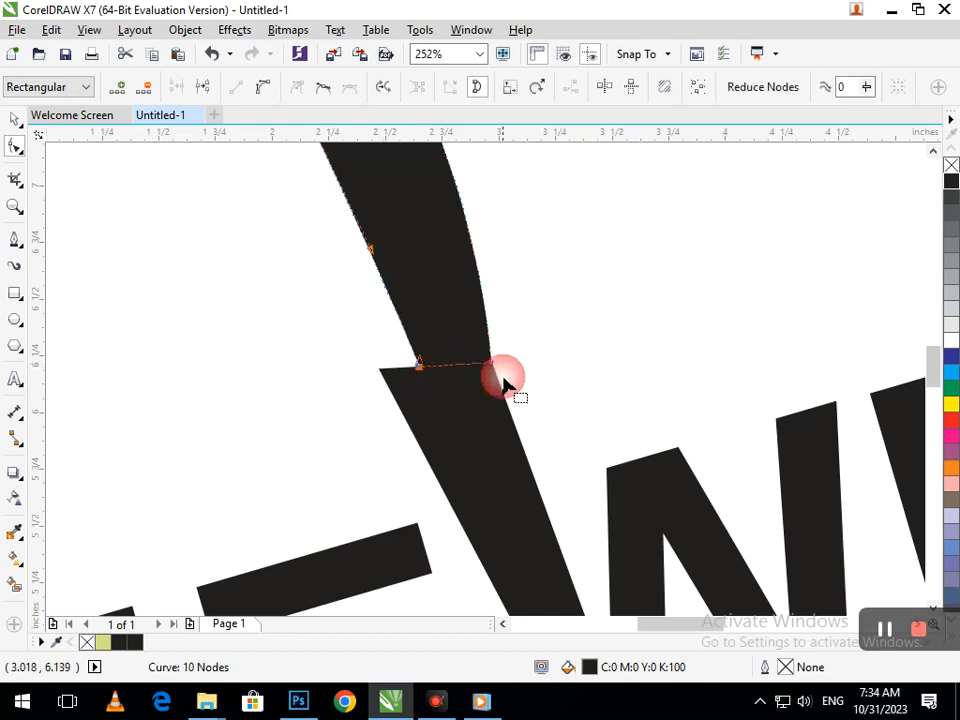
left_click_drag(493, 367, 449, 364)
key("shift+F4")
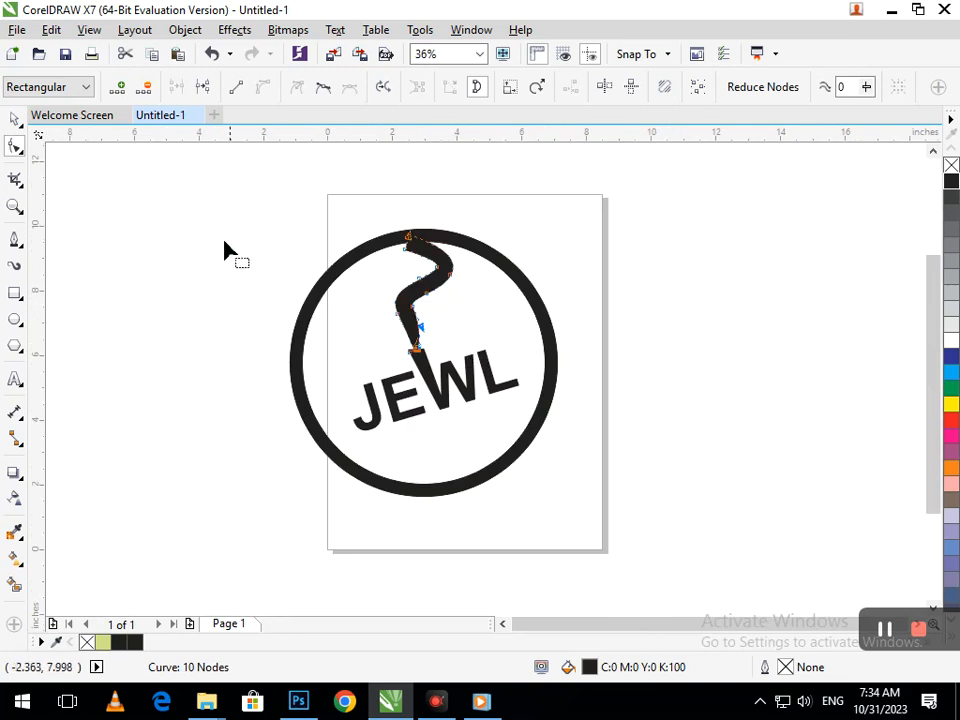
left_click(15, 118)
left_click(149, 264)
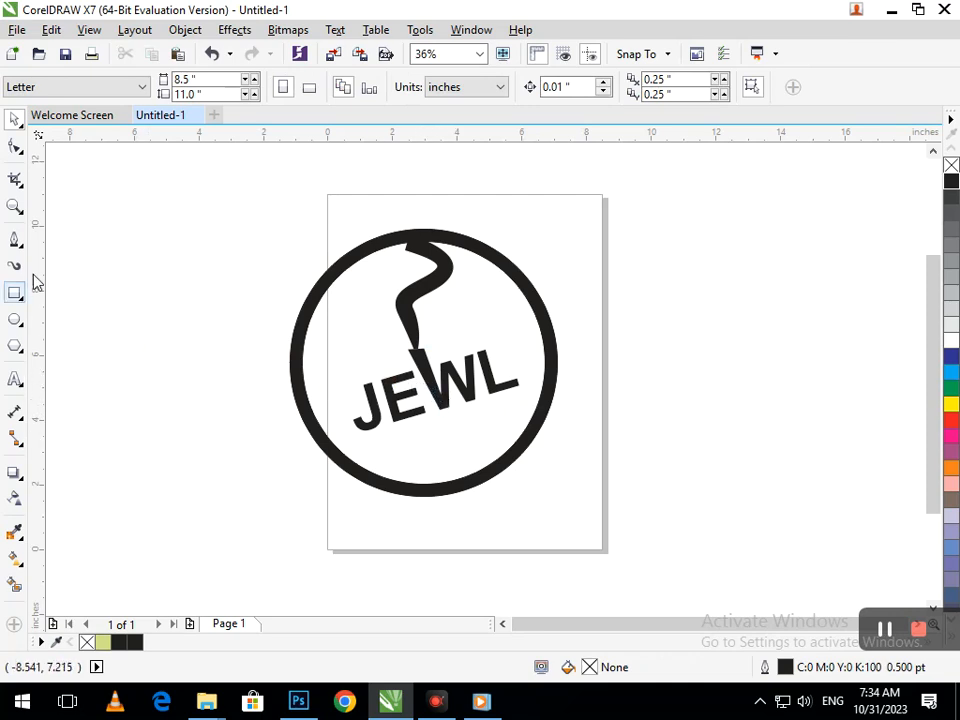
Widen the top of the W's first stroke by moving its two top corner nodes outward
left_click(18, 148)
left_click(395, 340)
scroll(467, 388, "up", 5)
left_click_drag(443, 380, 406, 378)
left_click_drag(554, 378, 579, 378)
left_click(606, 381)
scroll(405, 346, "down", 4)
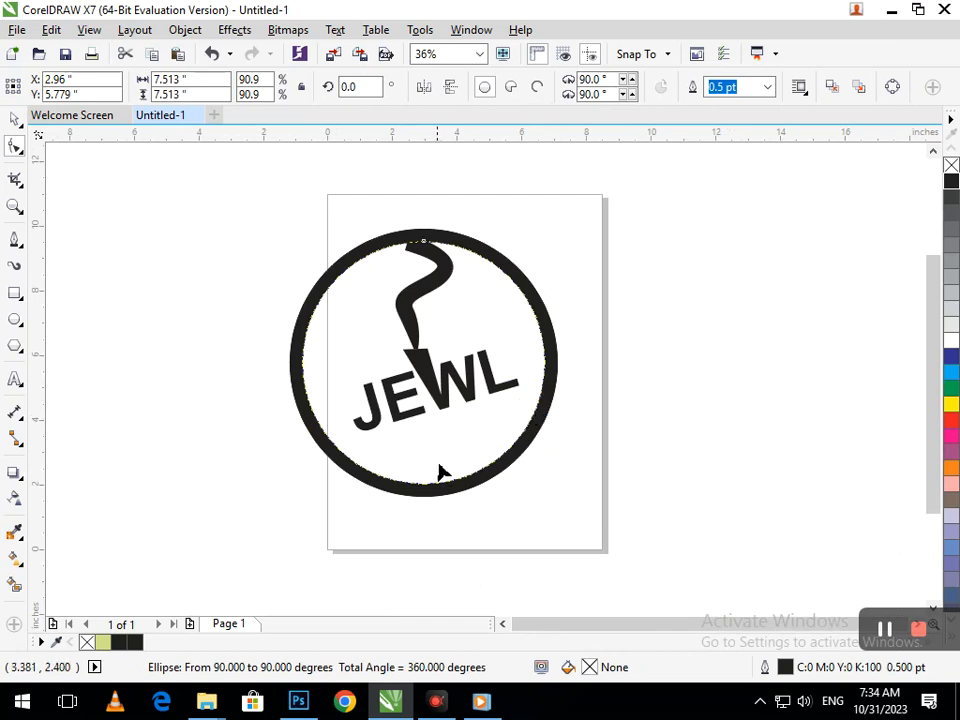
left_click(506, 307)
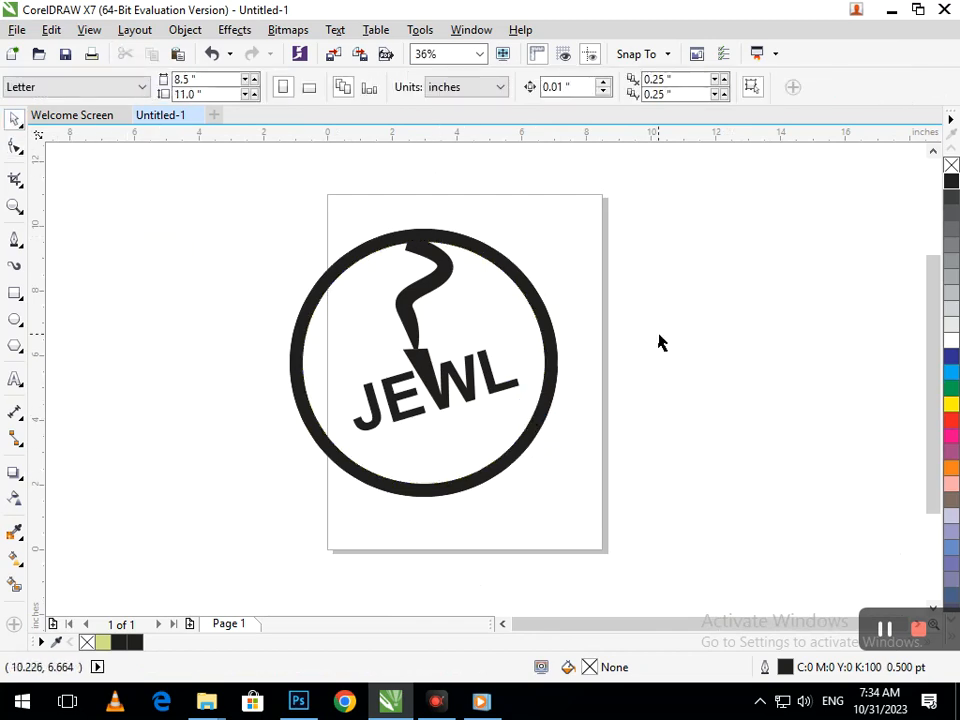
scroll(386, 252, "up", 3)
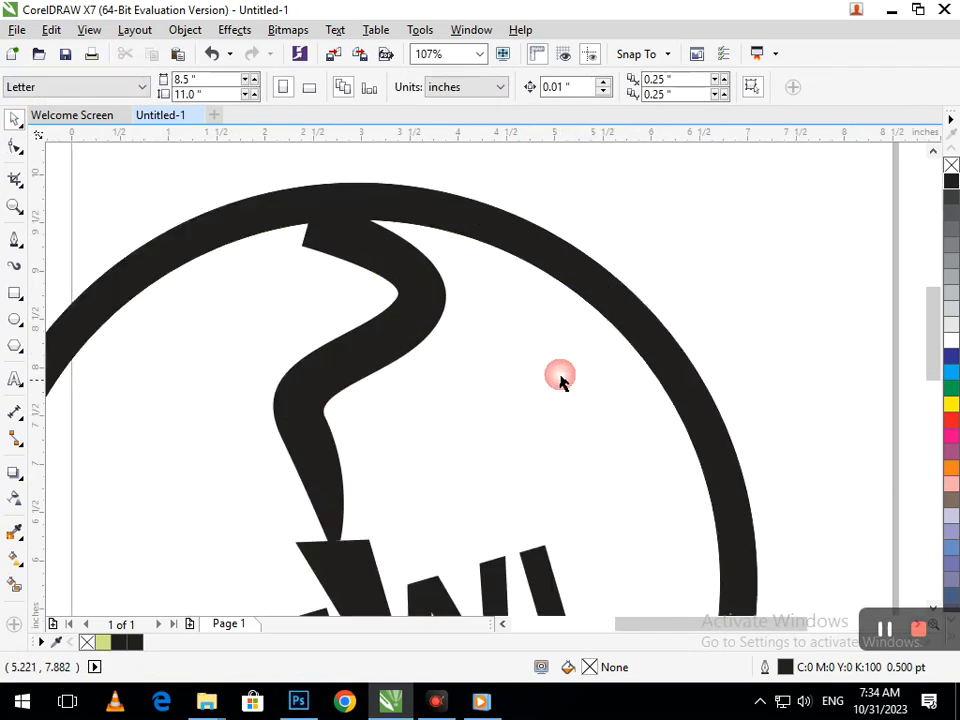
scroll(502, 408, "down", 4)
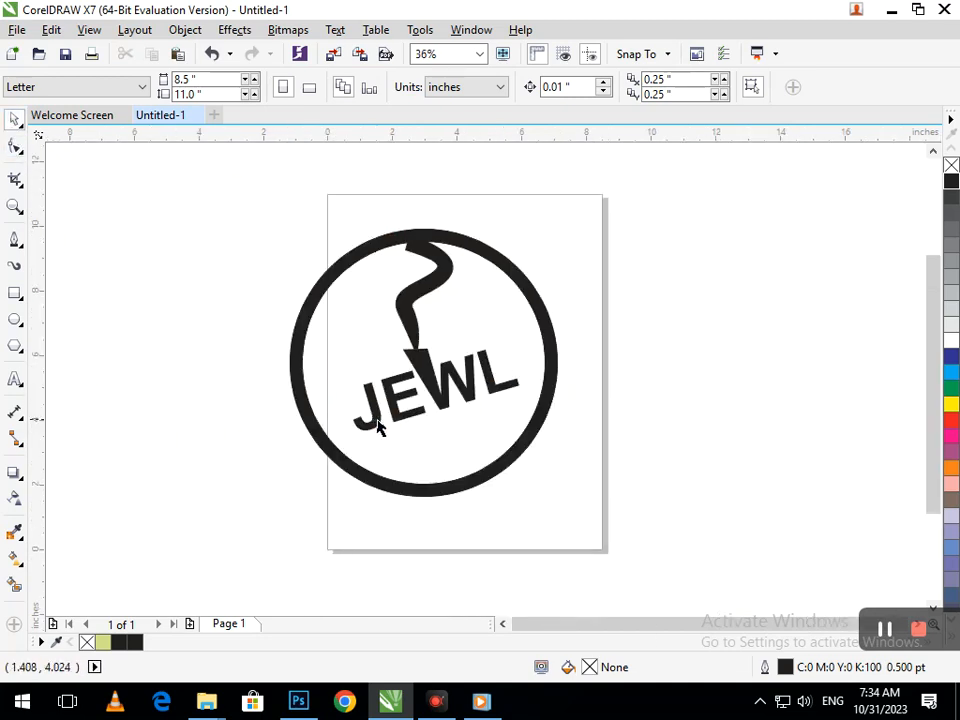
Fill the letters E and J with cyan (C:100 M:0 Y:0 K:0)
left_click(414, 418)
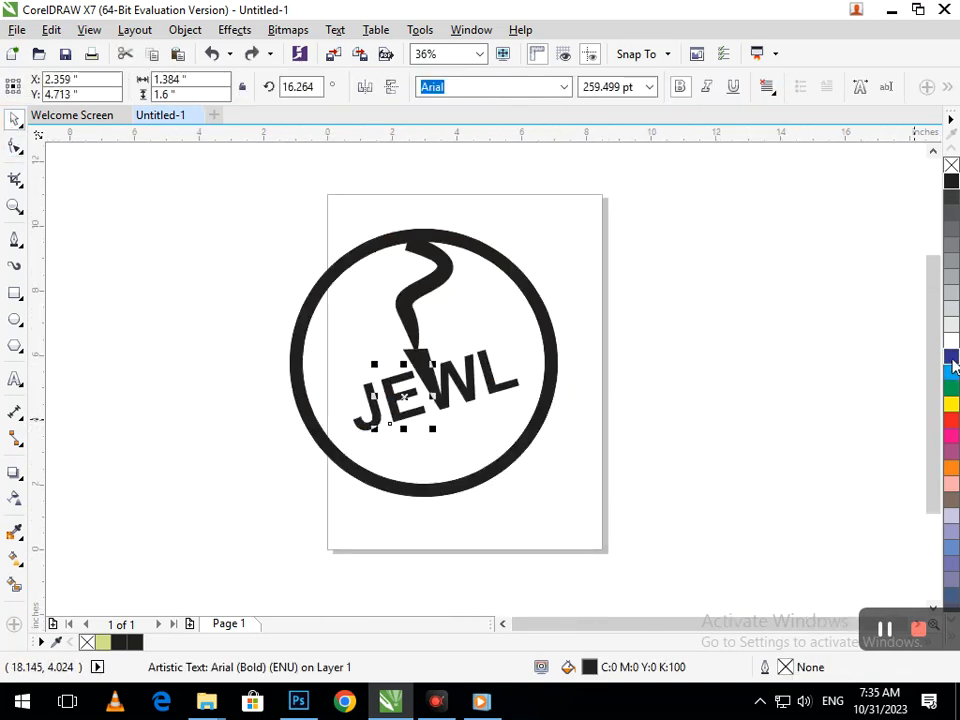
left_click(953, 374)
left_click(378, 420)
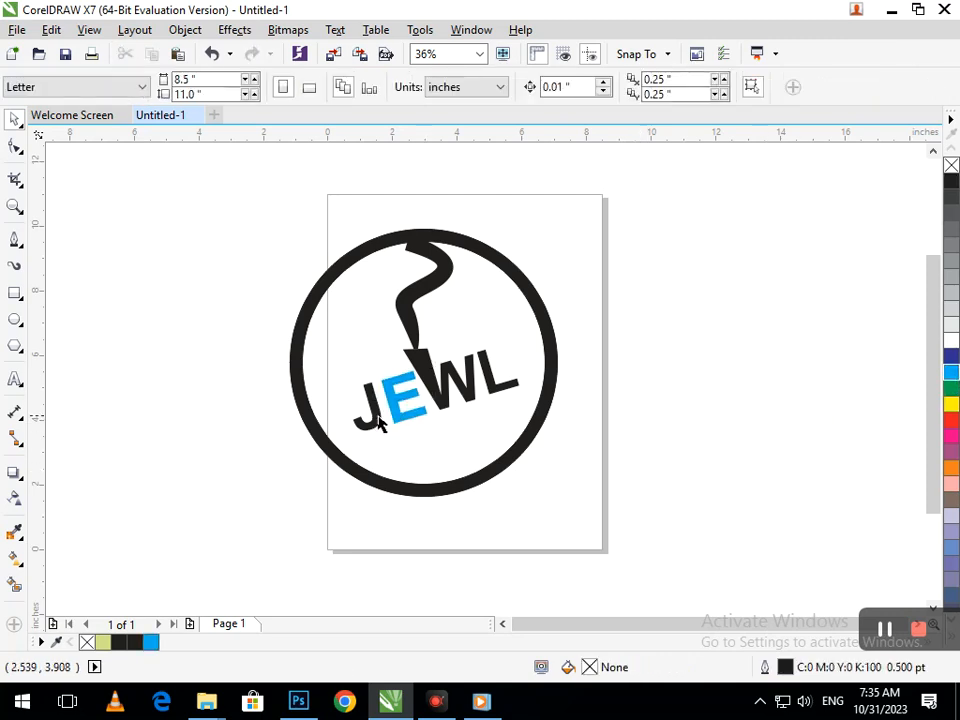
left_click(370, 427)
left_click(953, 357)
left_click(953, 371)
left_click(602, 459)
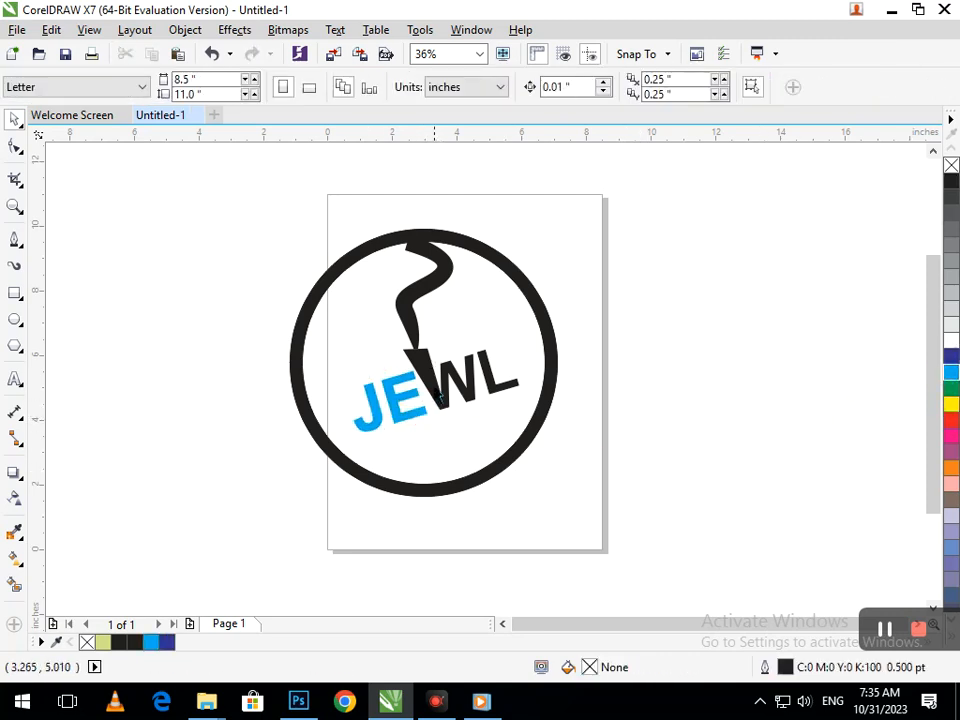
Fill the W, the thick curve and the circular ring with dark blue (C:100 M:100 Y:0 K:0)
left_click(440, 400)
left_click(397, 346, "shift")
left_click(528, 280, "shift")
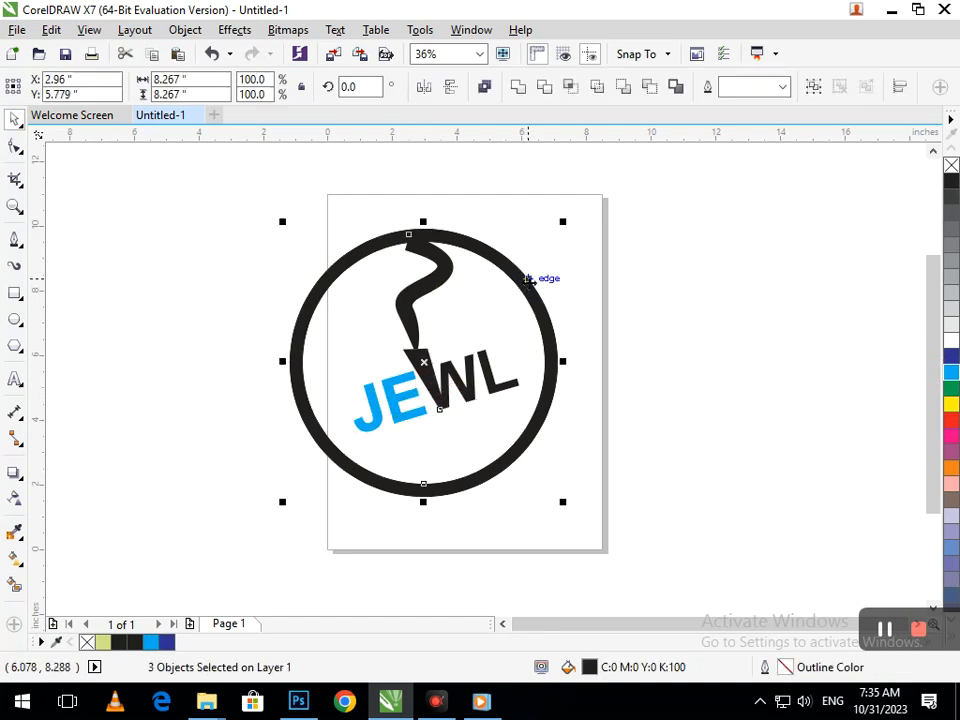
left_click(953, 357)
left_click(778, 401)
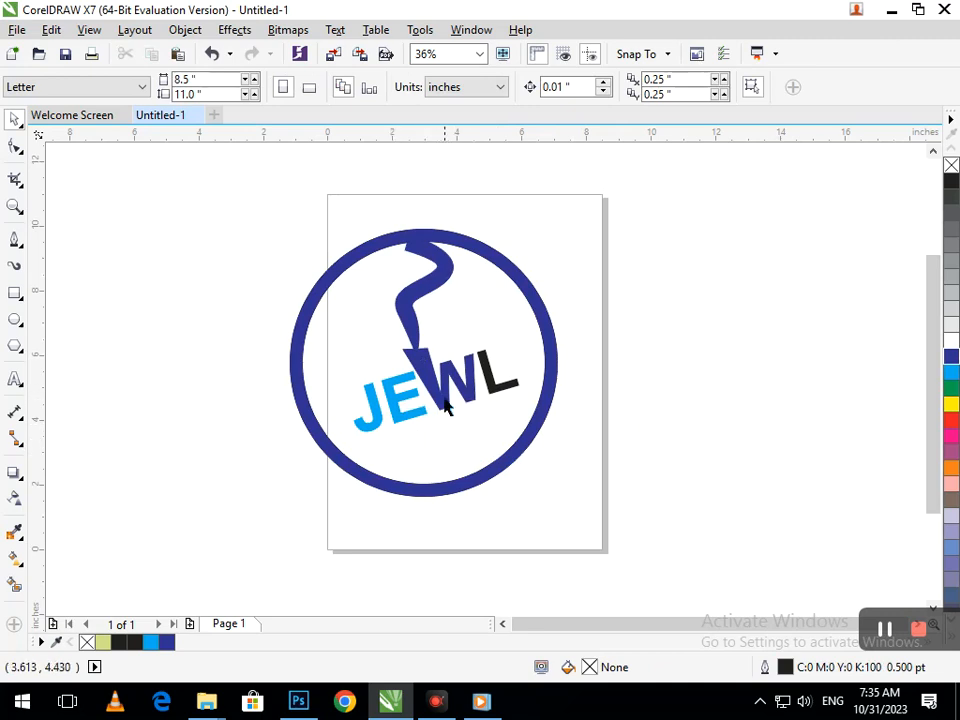
Try to apply an Artistic Media preset stroke to the thick curve
left_click(418, 297)
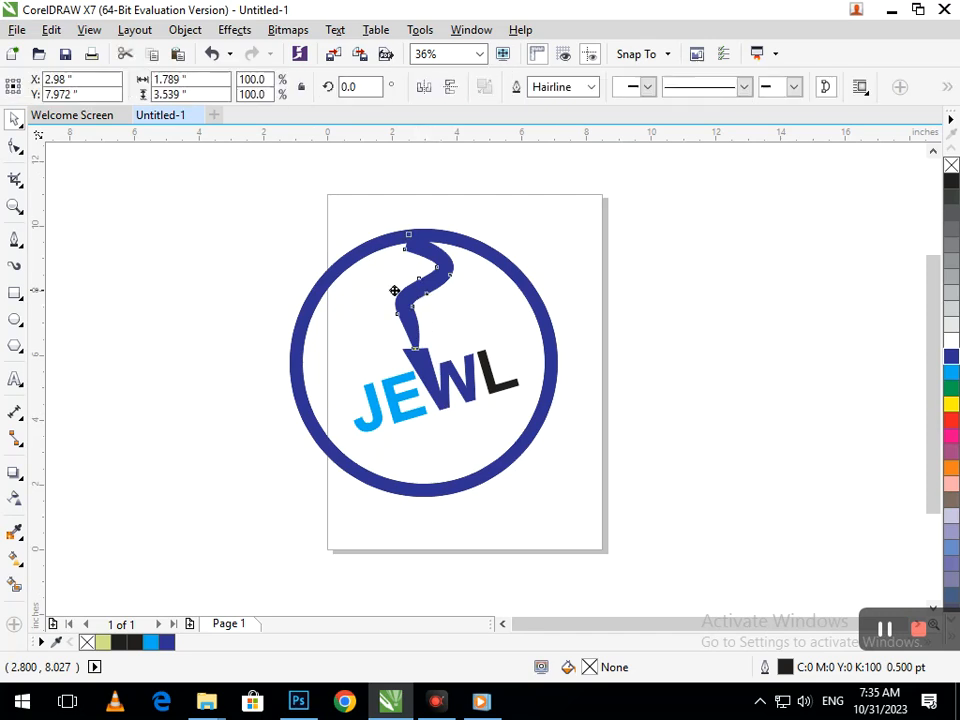
left_click(15, 266)
left_click(242, 88)
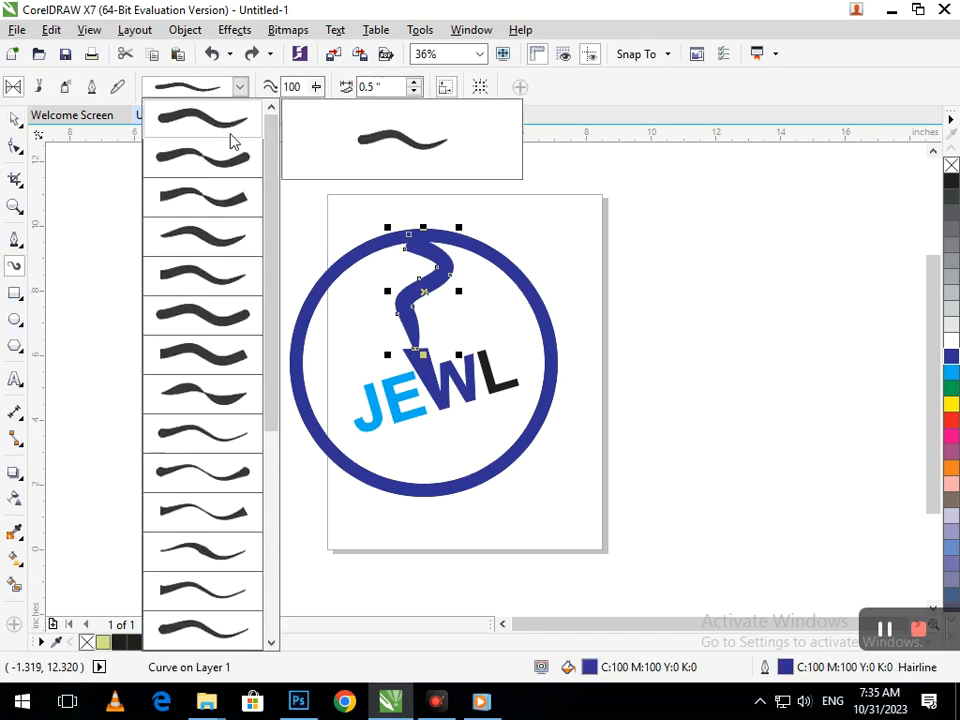
left_click(224, 128)
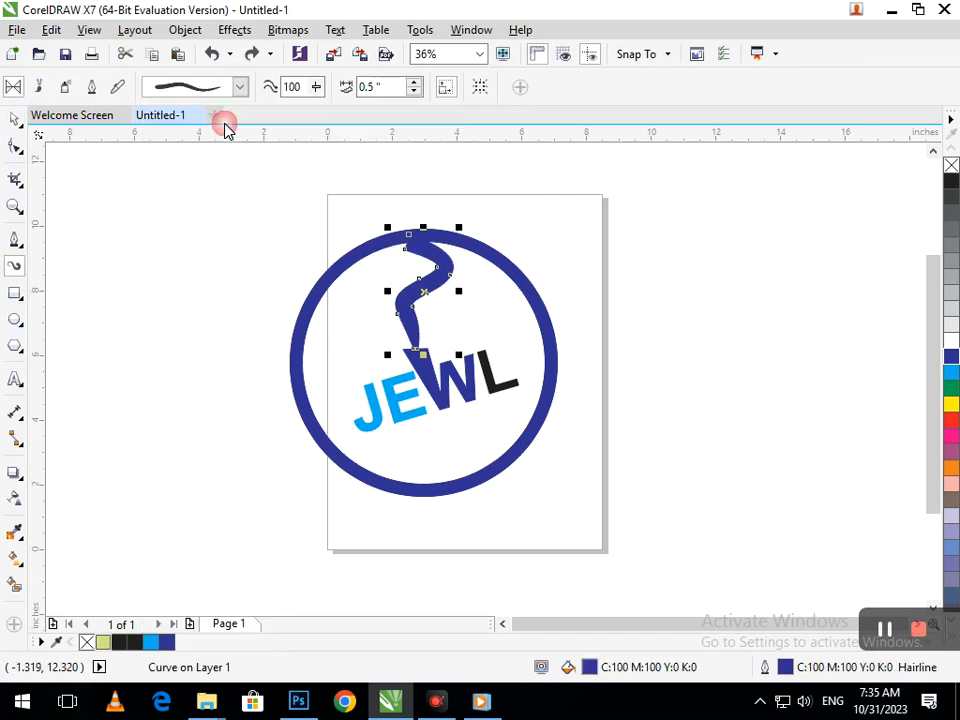
left_click(15, 120)
left_click(154, 258)
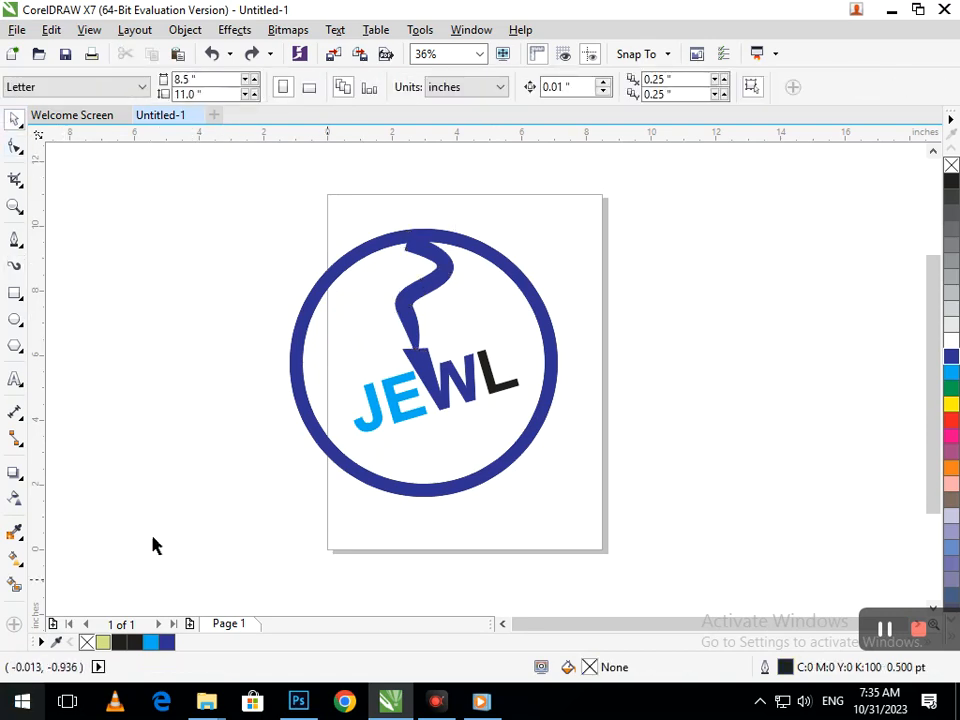
Blend the thick curve's upper end into the ring by moving its two end corner nodes up into the band
left_click(417, 280)
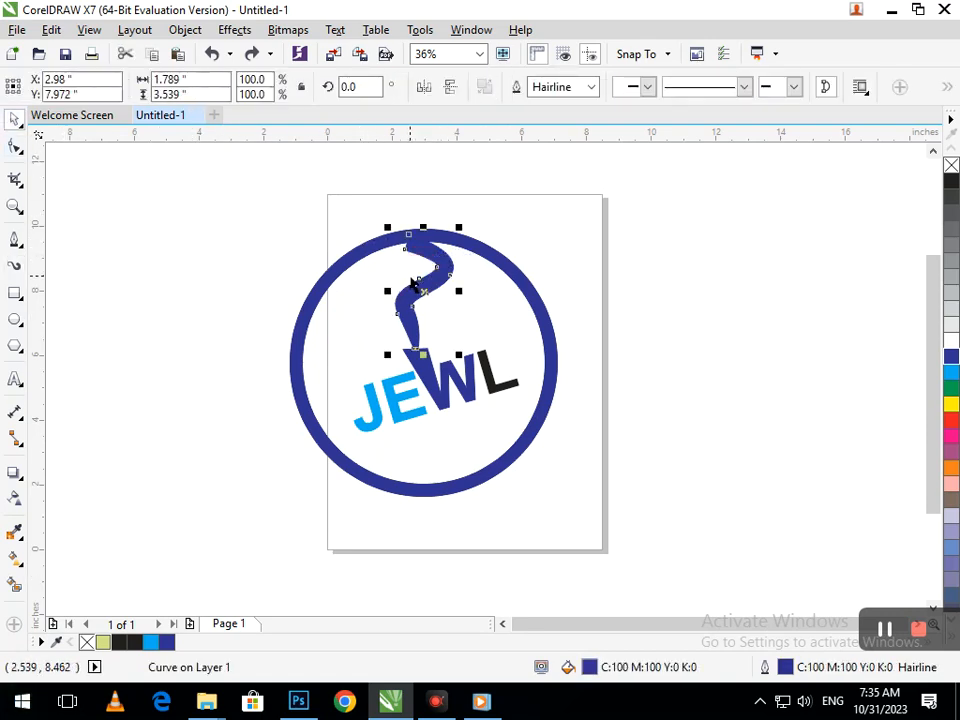
left_click(15, 147)
scroll(400, 222, "up", 4)
left_click_drag(385, 294, 390, 266)
left_click_drag(366, 378, 336, 338)
key("shift+F4")
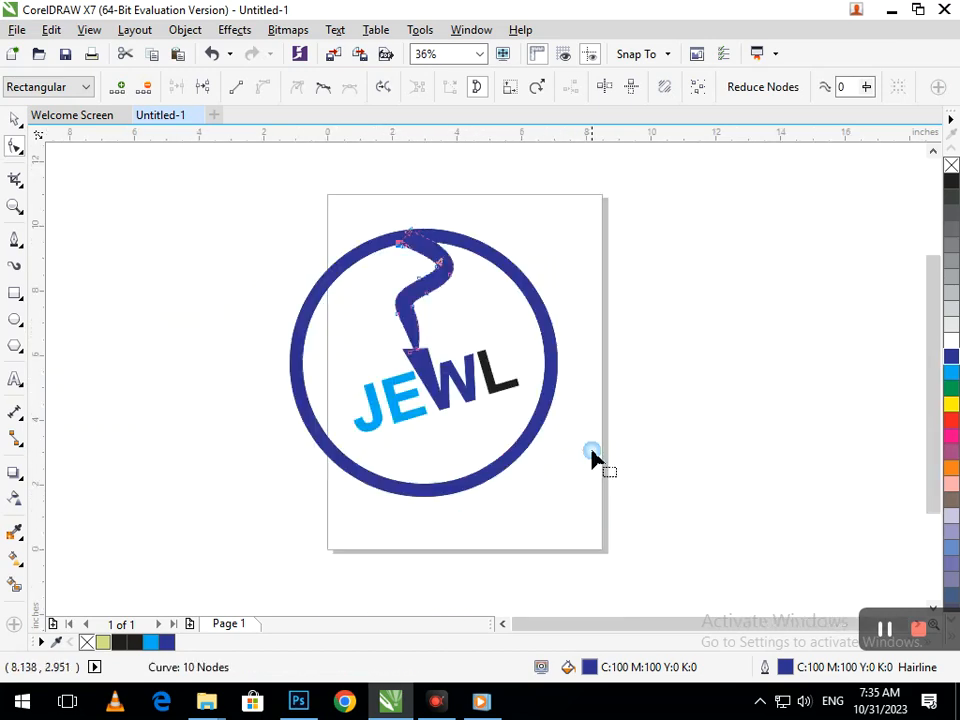
left_click(15, 119)
left_click(167, 315)
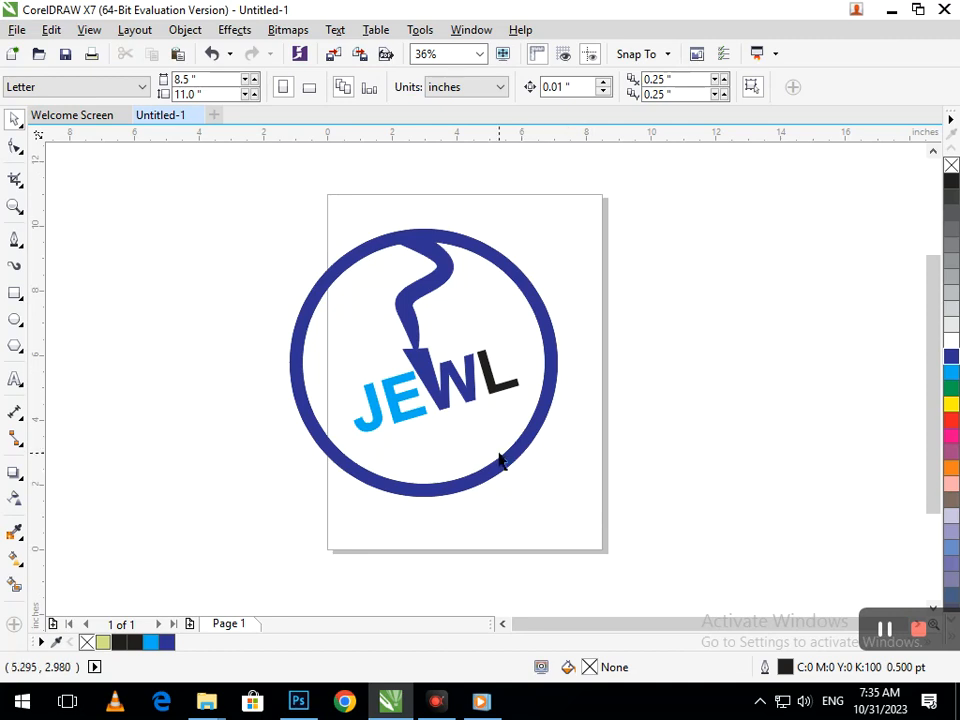
Fill the W with red
left_click(447, 402)
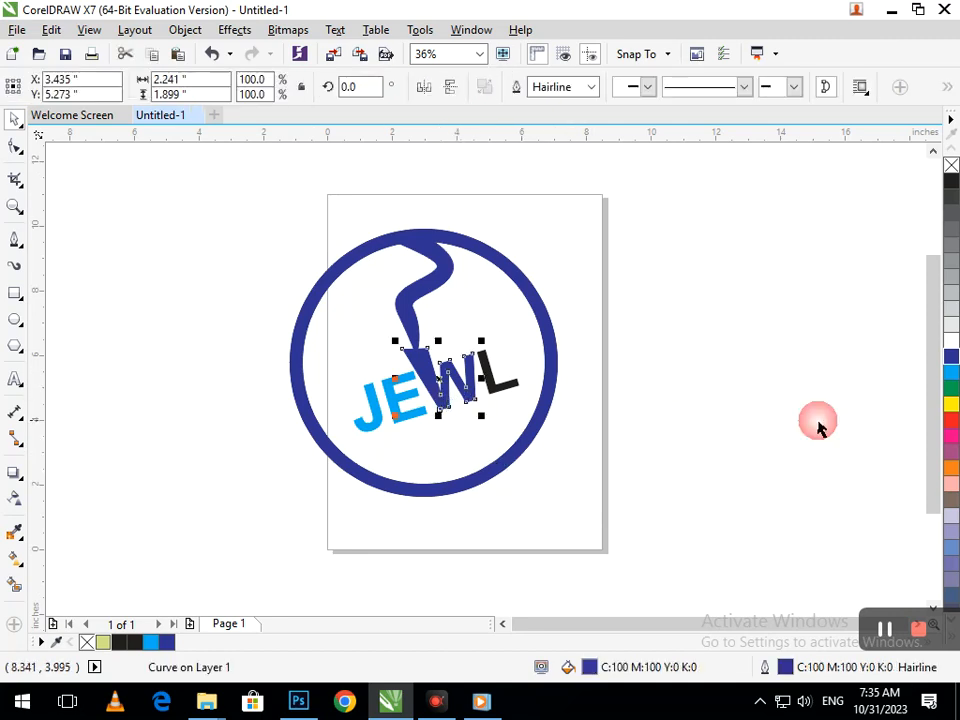
left_click(951, 419)
left_click(713, 471)
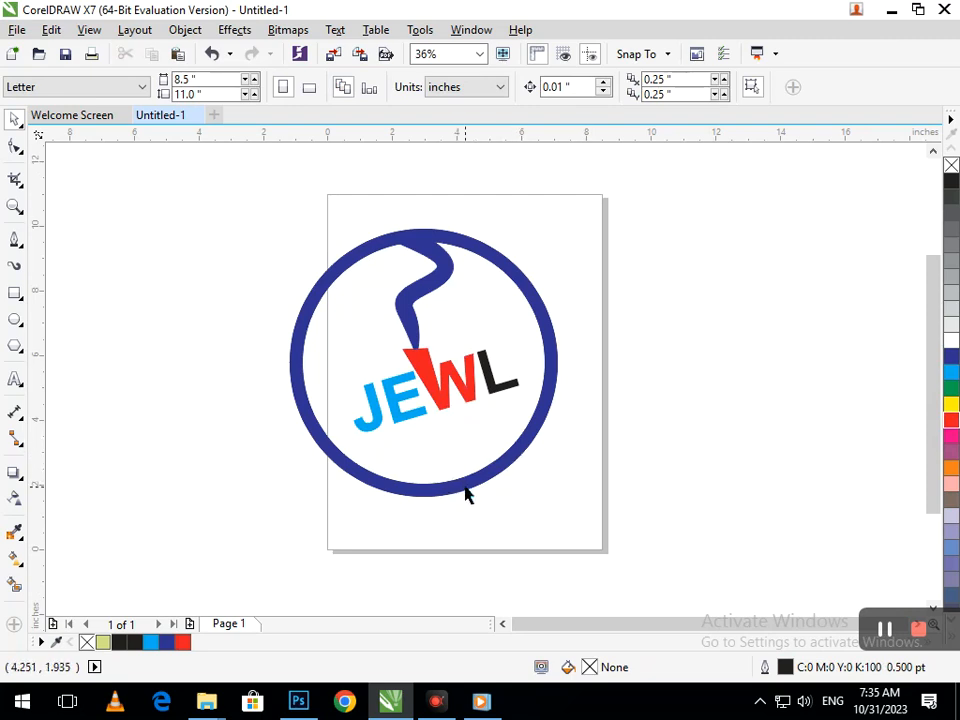
Try to add an outside contour to the ungrouped JEWL letters and undo it
left_click_drag(336, 368, 282, 334)
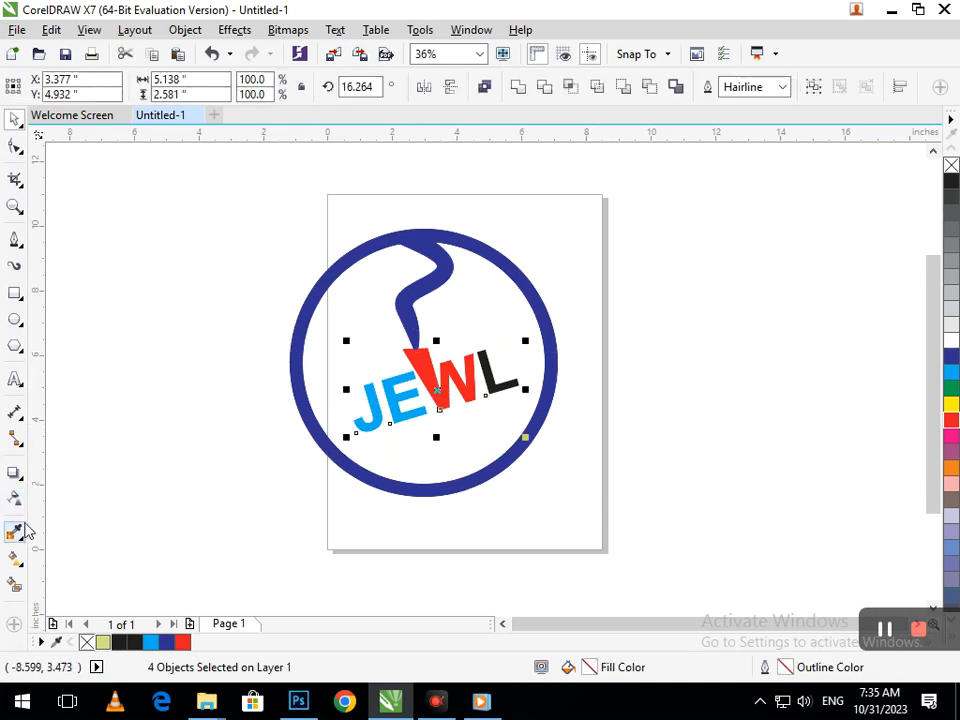
left_click(16, 474)
left_click(62, 491)
left_click_drag(350, 436, 372, 458)
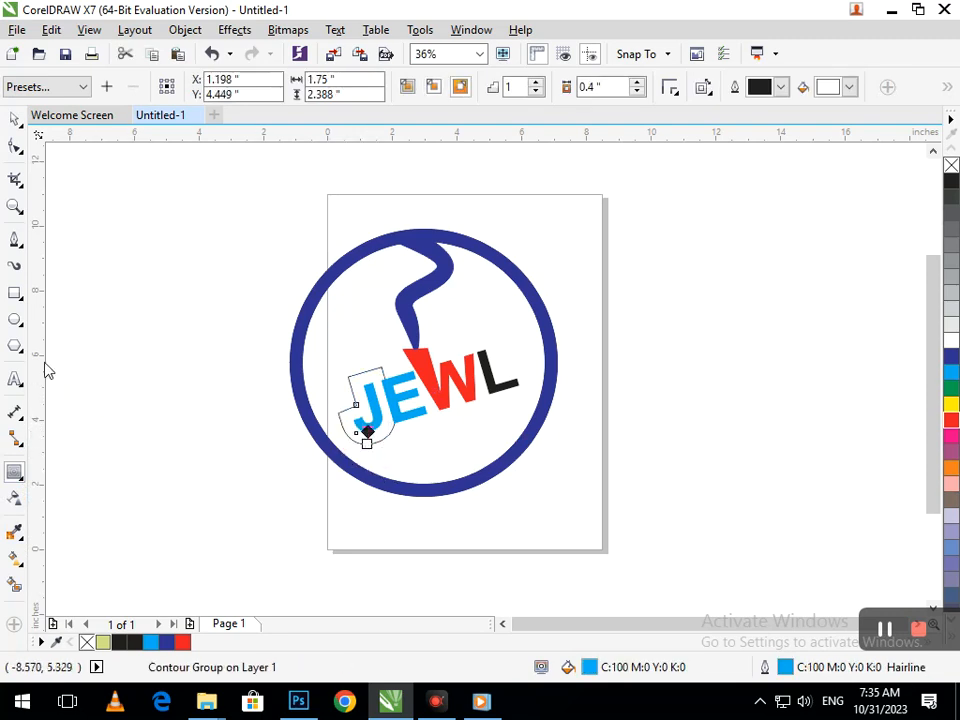
key("ctrl+z")
Group the four JEWL letters and add a one-step outside contour around the group with an offset of about 0.4 inches
left_click(15, 118)
left_click_drag(628, 456, 184, 343)
key("ctrl+g")
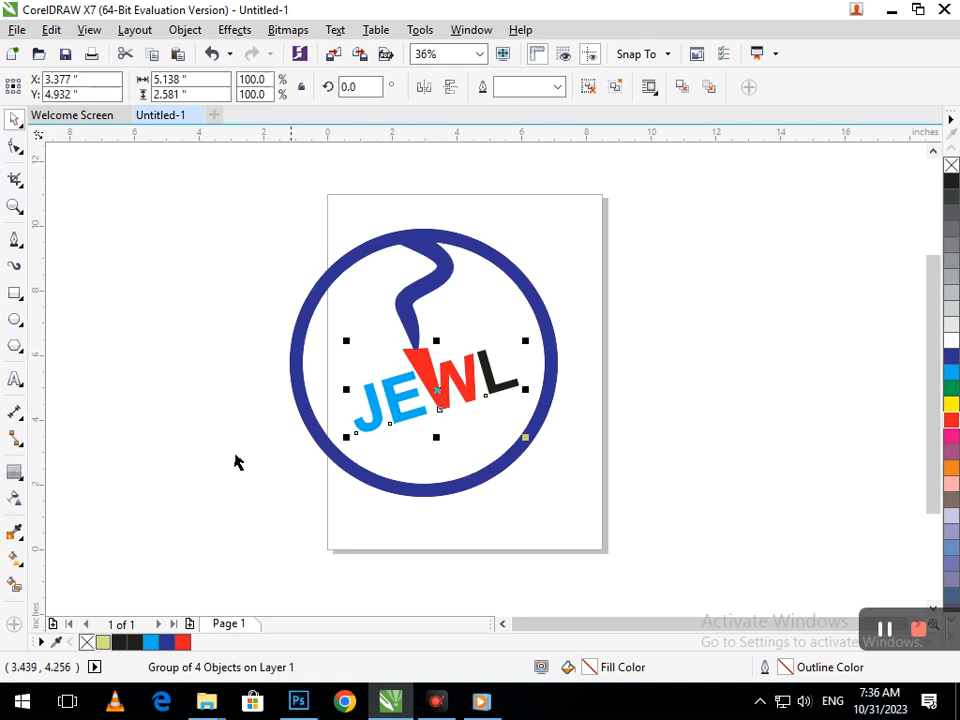
left_click_drag(437, 430, 450, 452)
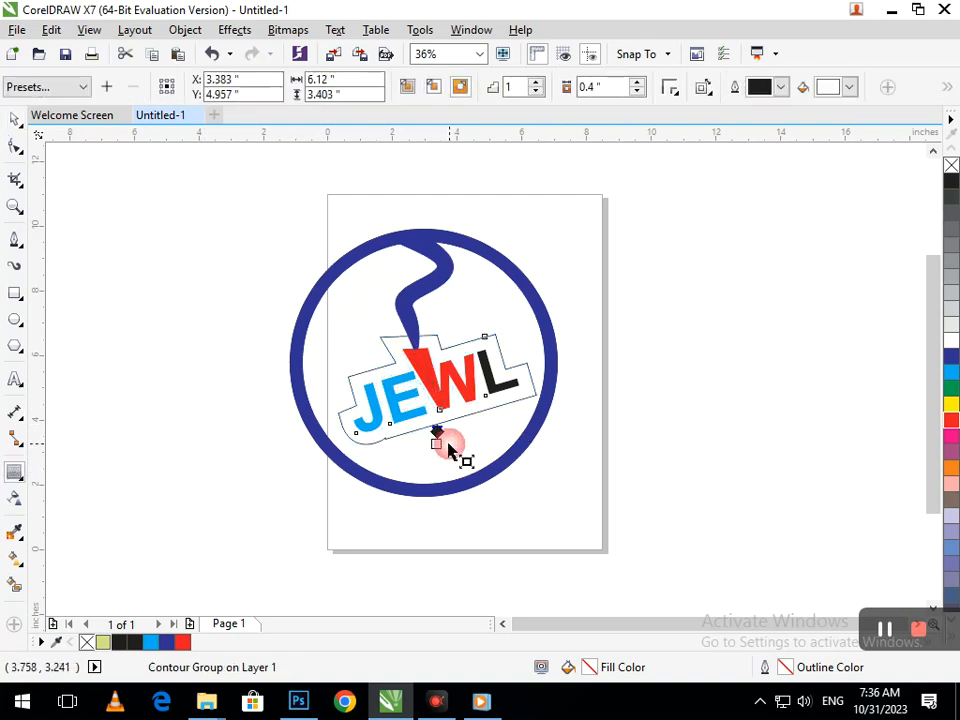
Reduce the JEWL group's contour offset to 0.29 inches
left_click(638, 93)
left_click(639, 93)
left_click(639, 93)
left_click(639, 93)
left_click(638, 93)
left_click(638, 93)
left_click(638, 93)
left_click(638, 93)
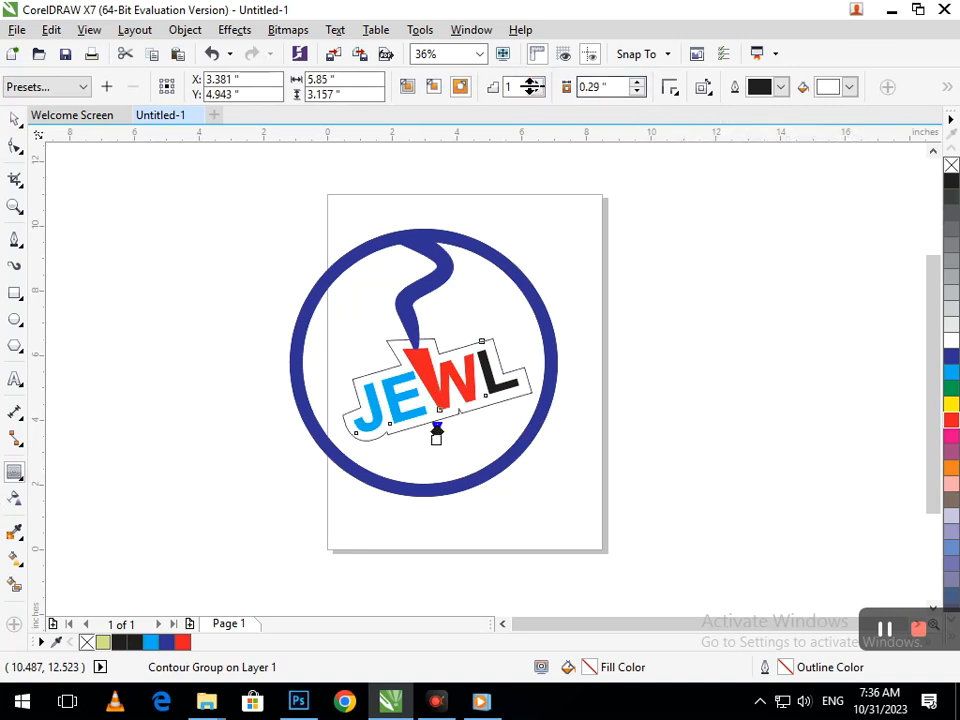
Set the JEWL group's contour to 2 steps with an offset of 0.07 inches
left_click(537, 82)
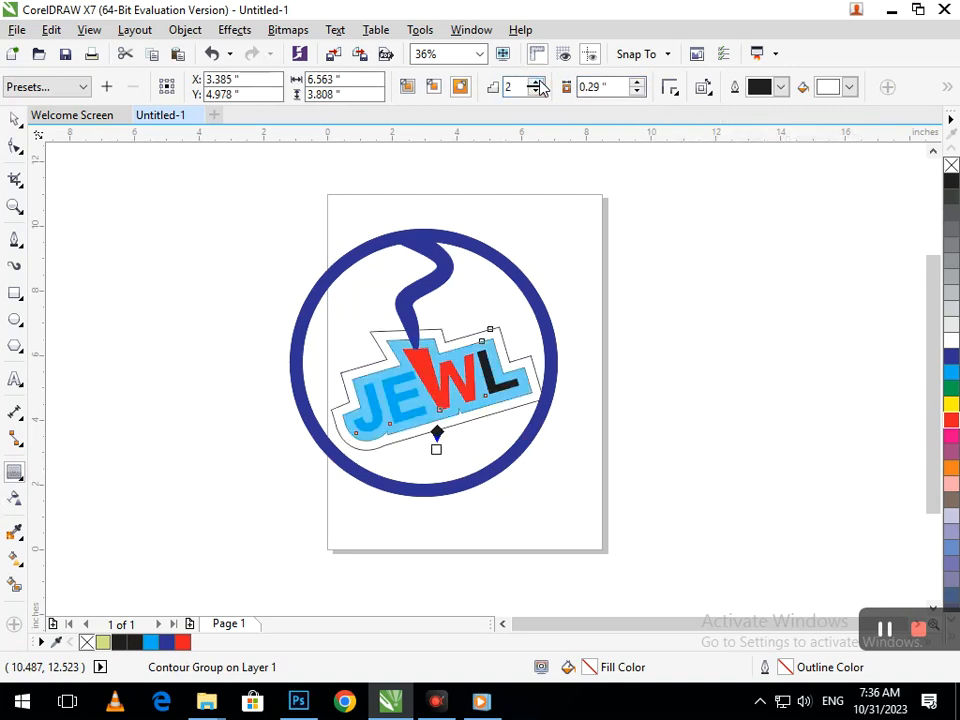
left_click(637, 82)
left_click(637, 82)
left_click(637, 82)
left_click(637, 82)
left_click(637, 82)
left_click(637, 82)
left_click(638, 93)
left_click(638, 93)
left_click(638, 93)
left_click(638, 93)
triple_click(638, 93)
triple_click(638, 93)
double_click(638, 93)
triple_click(638, 93)
left_click(638, 94)
left_click(638, 94)
left_click(638, 94)
left_click(638, 94)
left_click(638, 94)
left_click(638, 94)
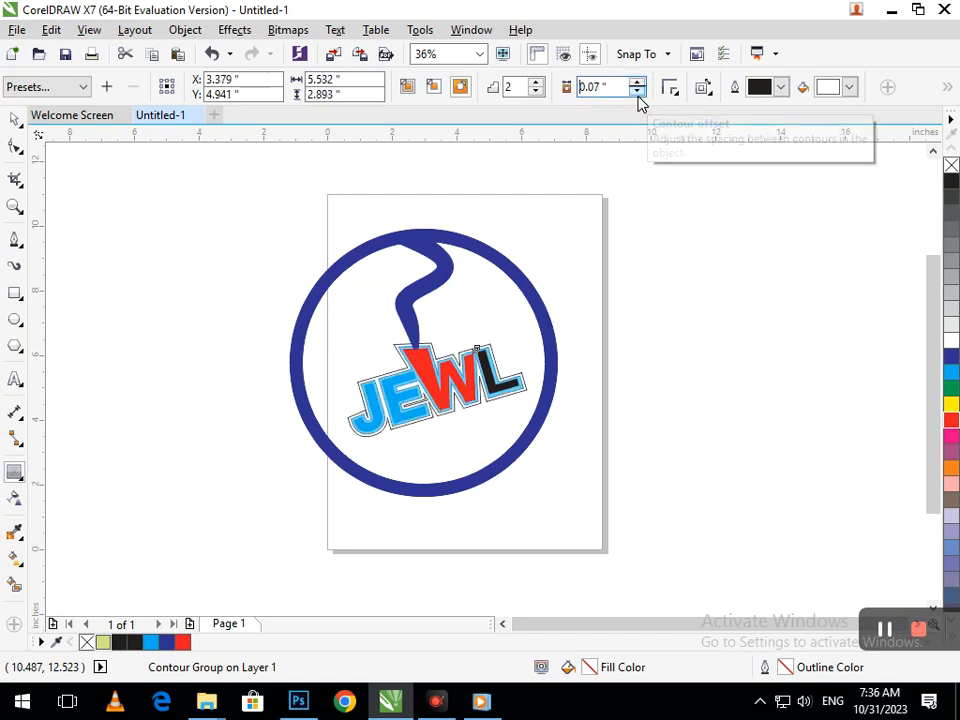
Set the JEWL group's contour offset to 0.07 inches and its contour fill colour to yellow
left_click(638, 96)
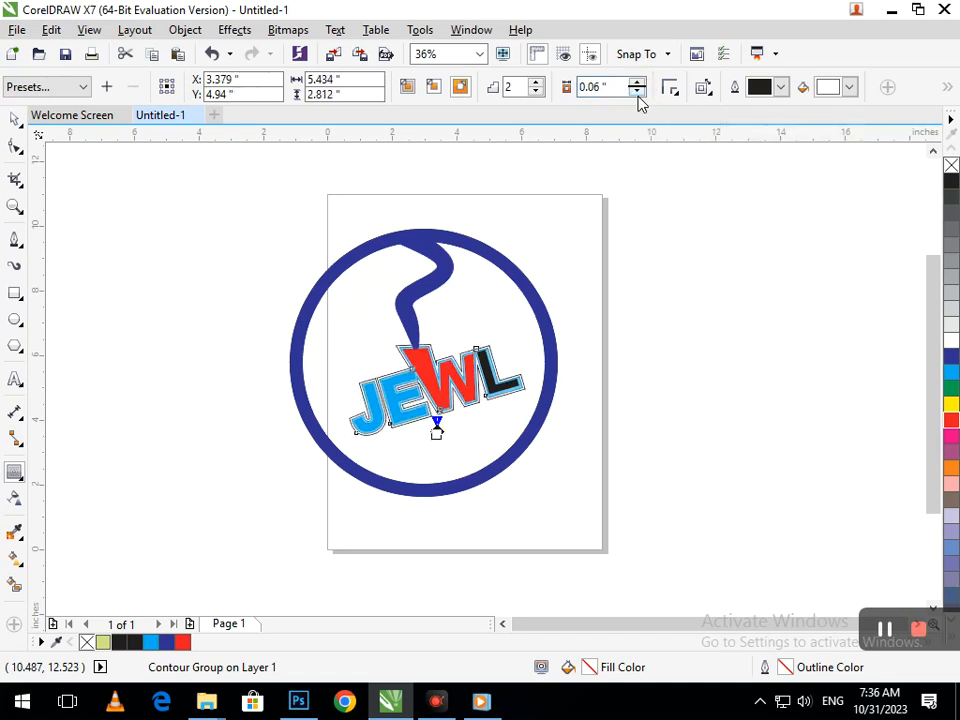
left_click(644, 85)
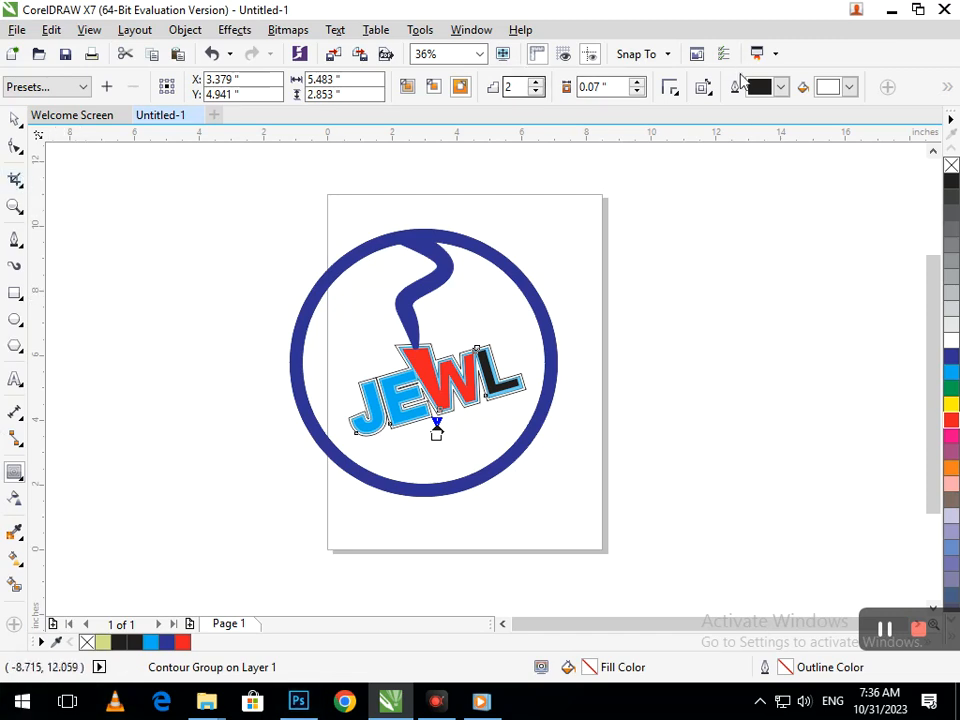
left_click(830, 88)
left_click(852, 121)
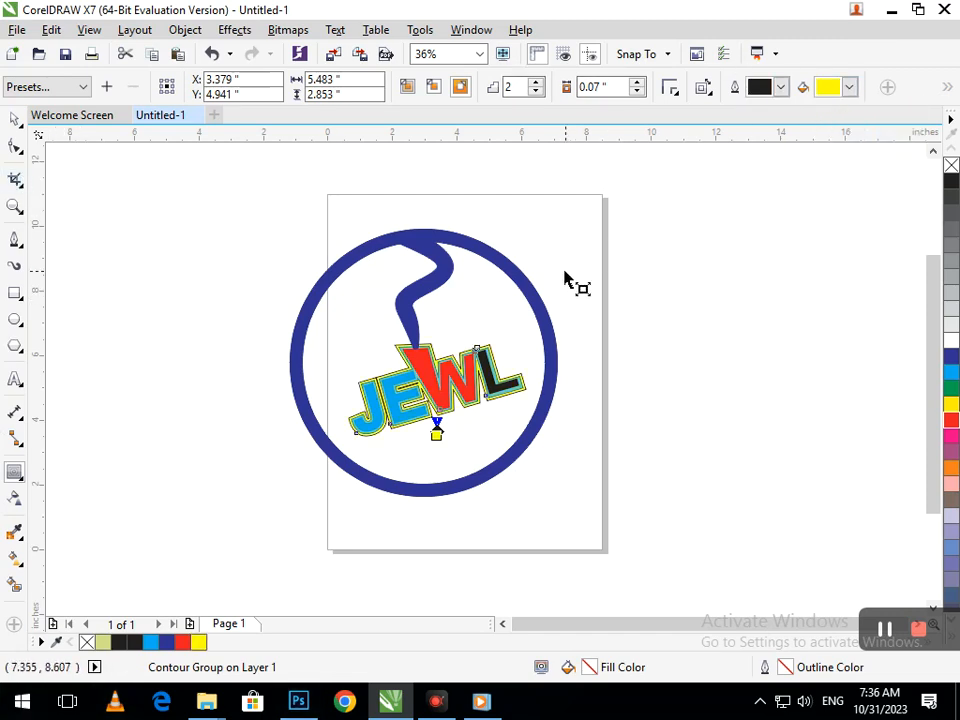
left_click(15, 119)
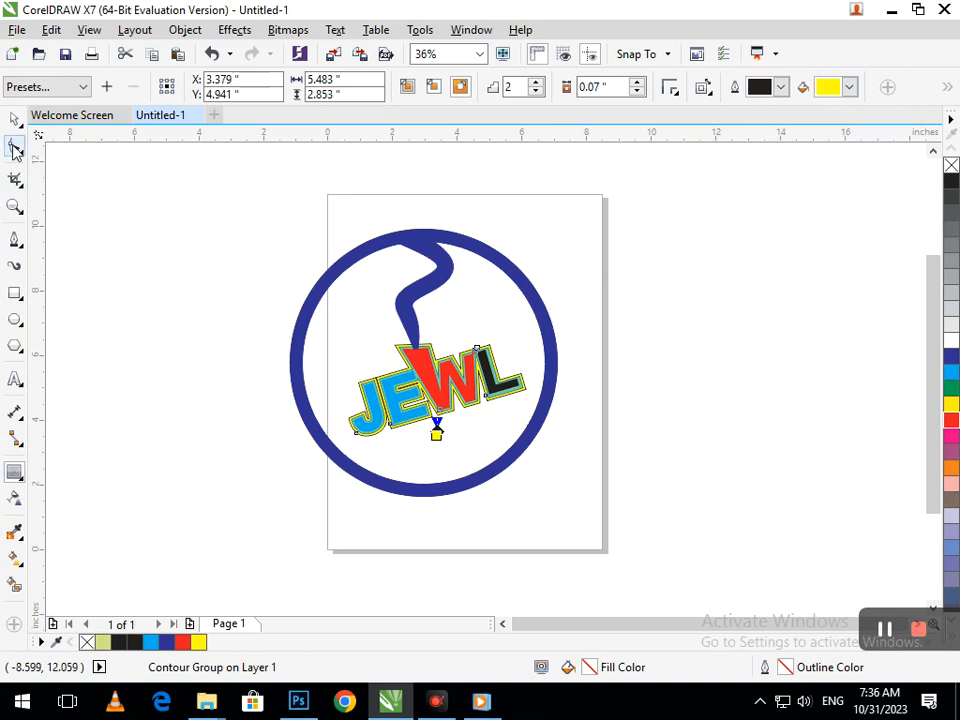
left_click(641, 343)
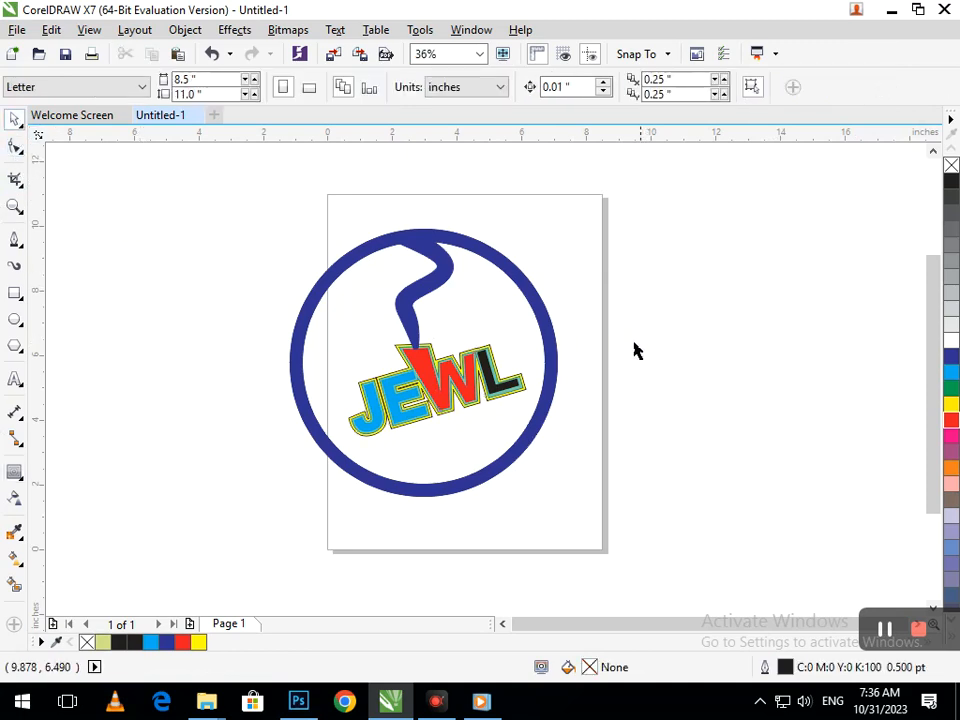
Add a two-step inside contour with an offset of about 0.07 inches to the curve between the ring and the W
left_click_drag(430, 287, 376, 312)
key("ctrl+z")
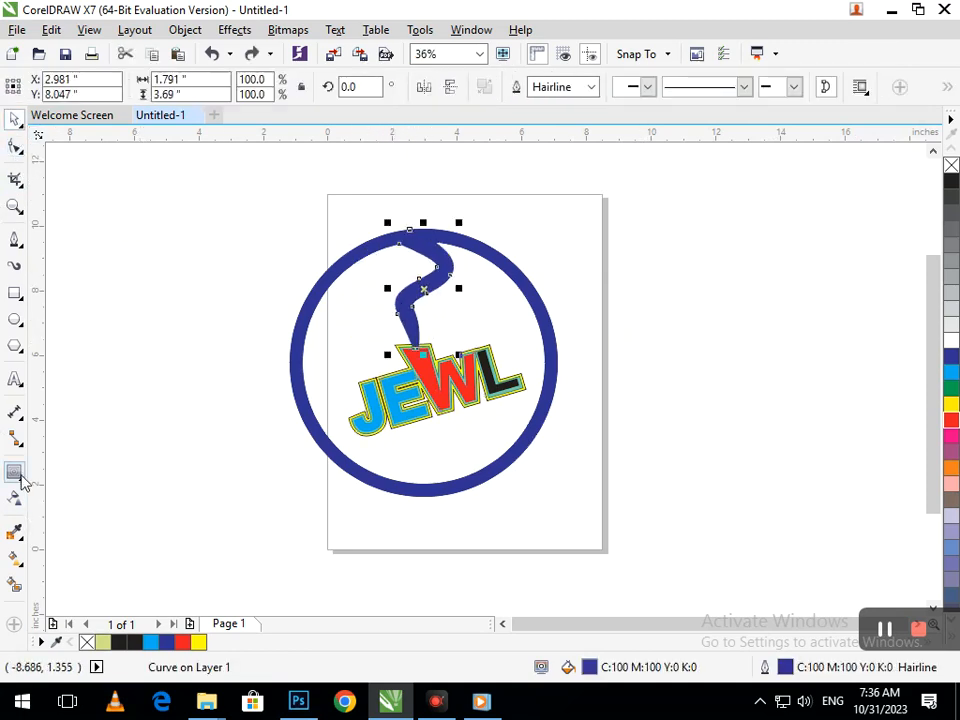
left_click(17, 474)
left_click_drag(416, 350, 421, 350)
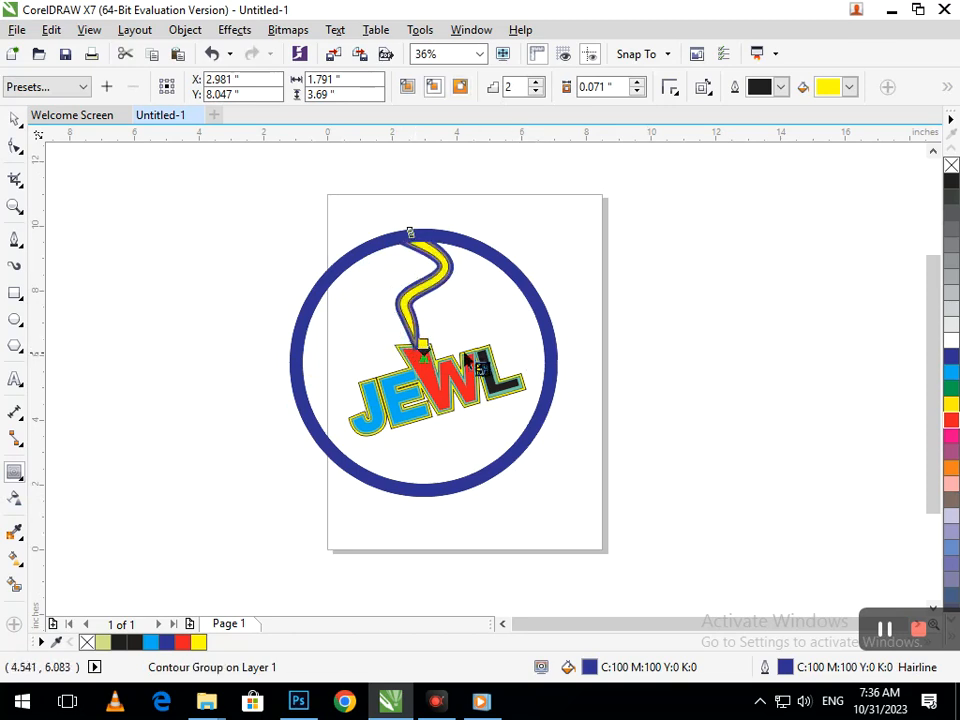
Set the offset of the curve's inside contour to 0.091 inches
key("F2")
left_click_drag(368, 268, 511, 408)
key("F3")
left_click(637, 93)
left_click(637, 93)
left_click(637, 93)
left_click(637, 93)
left_click(637, 93)
left_click(641, 83)
left_click(641, 83)
left_click(641, 83)
double_click(641, 83)
left_click(641, 84)
left_click(641, 84)
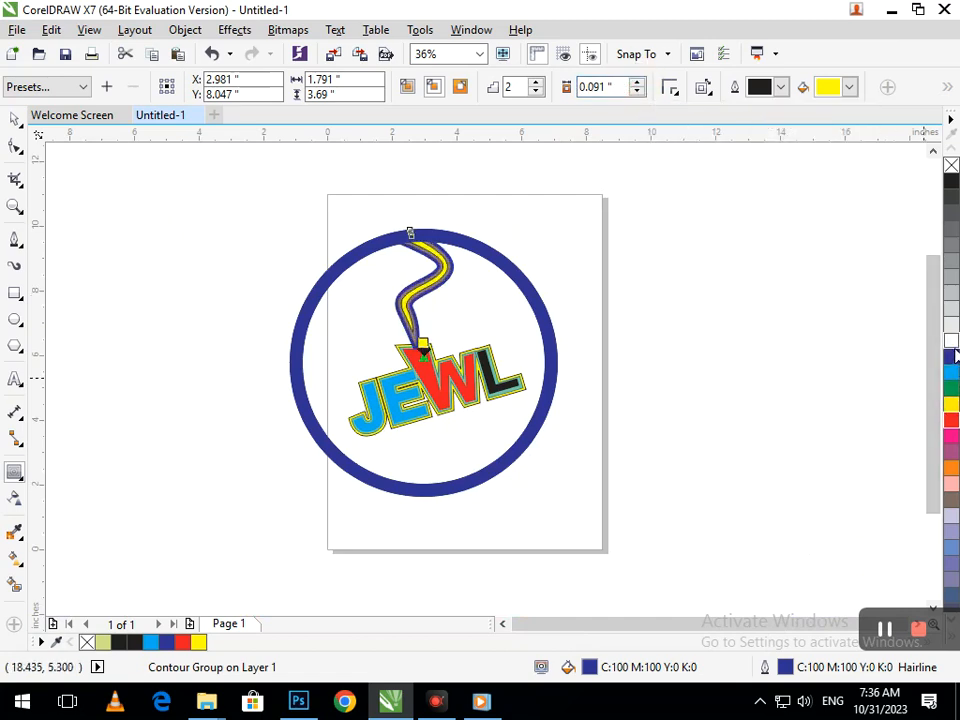
Set the fill colour of the curve's inside contour to white
left_click(951, 341)
key("ctrl+z")
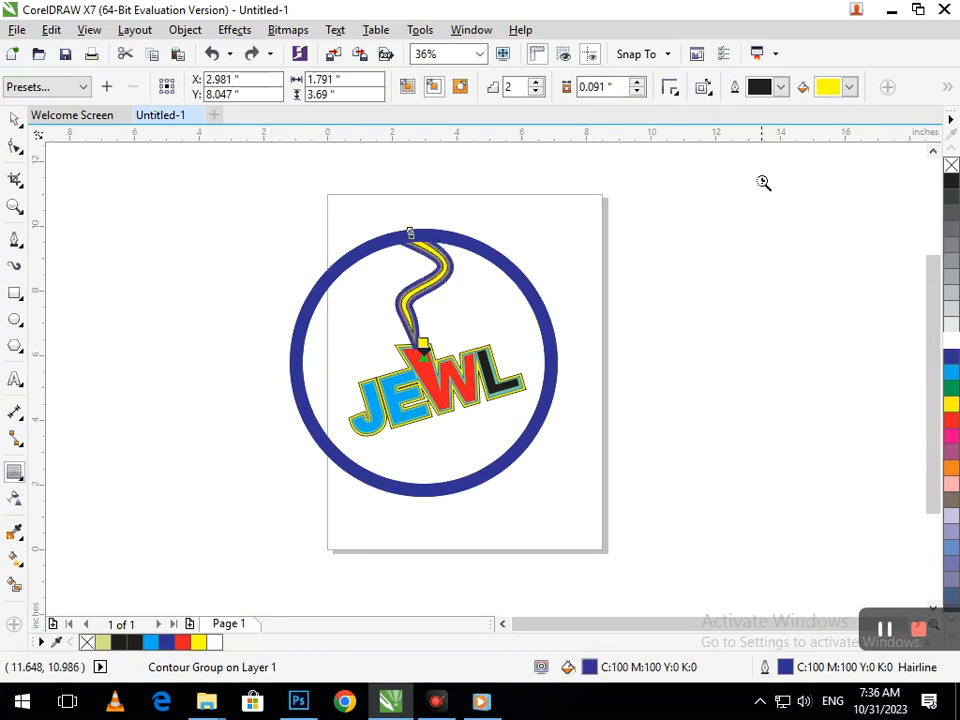
left_click(849, 87)
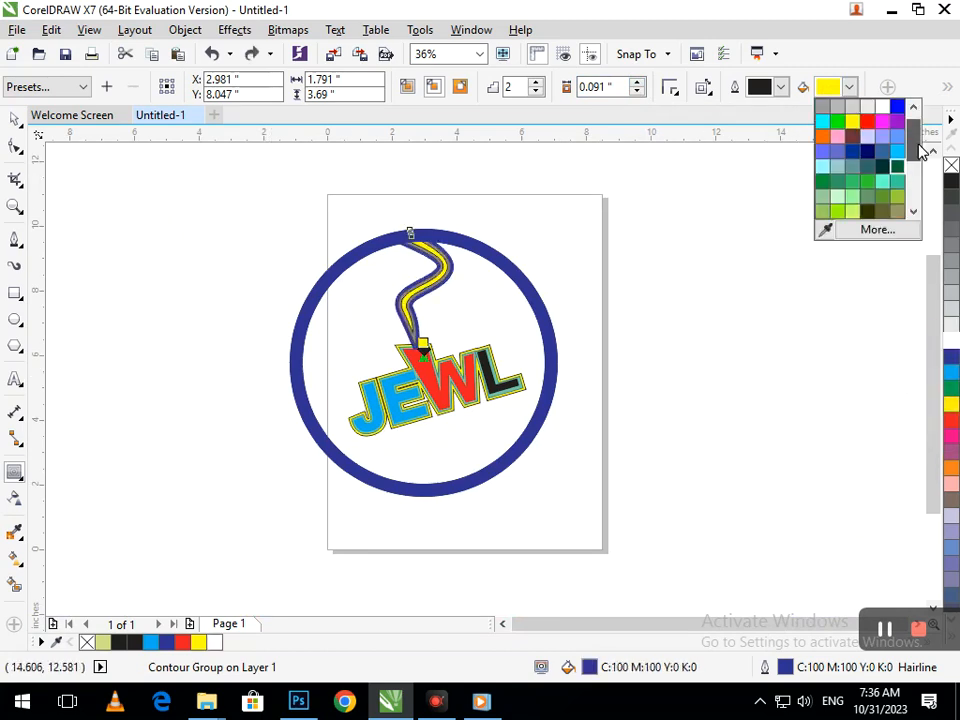
left_click(891, 125)
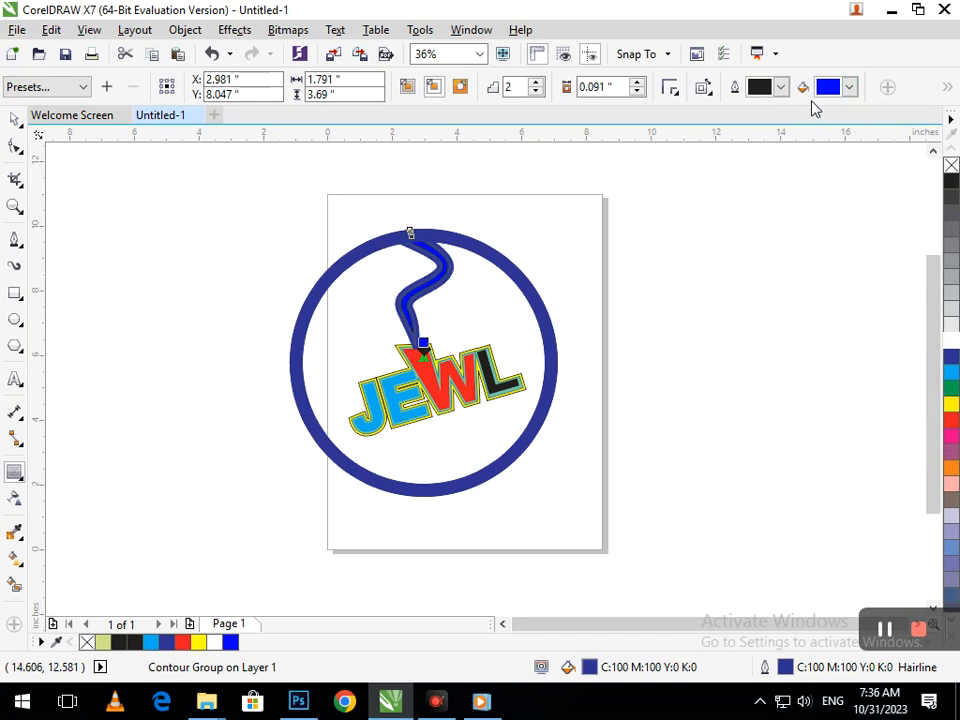
left_click(851, 88)
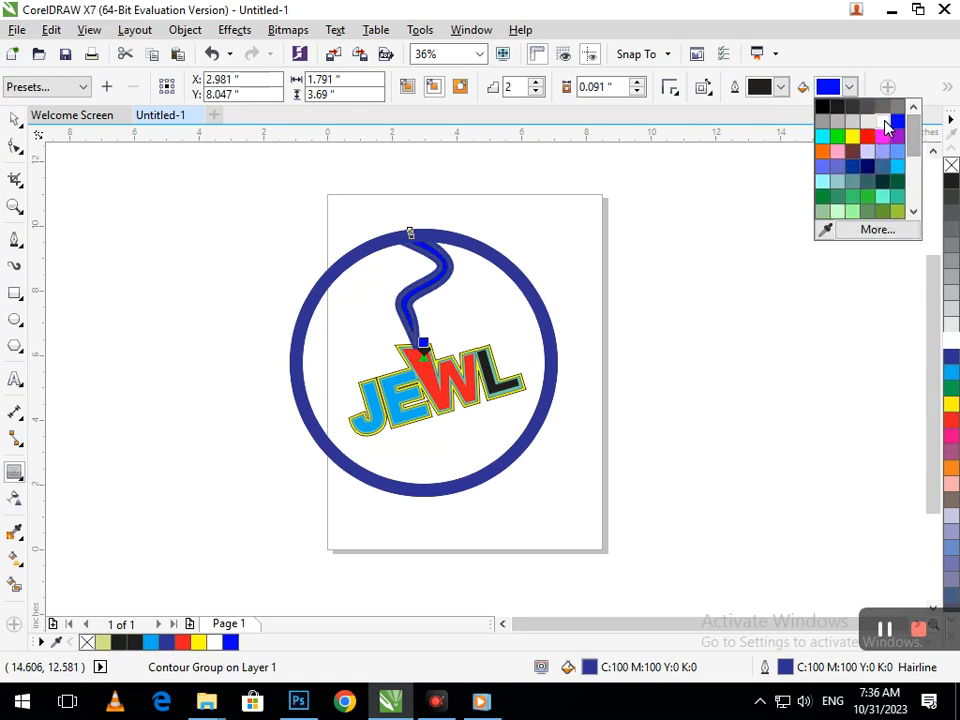
left_click(891, 126)
left_click(131, 242)
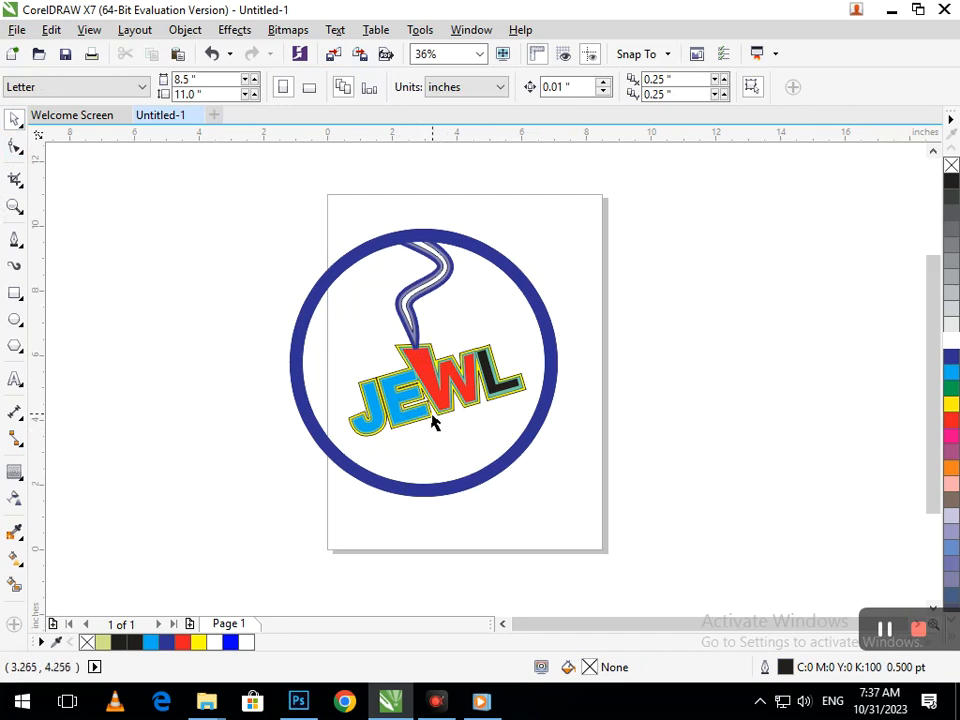
Set the JEWL group's contour fill colour to light blue
left_click(403, 437)
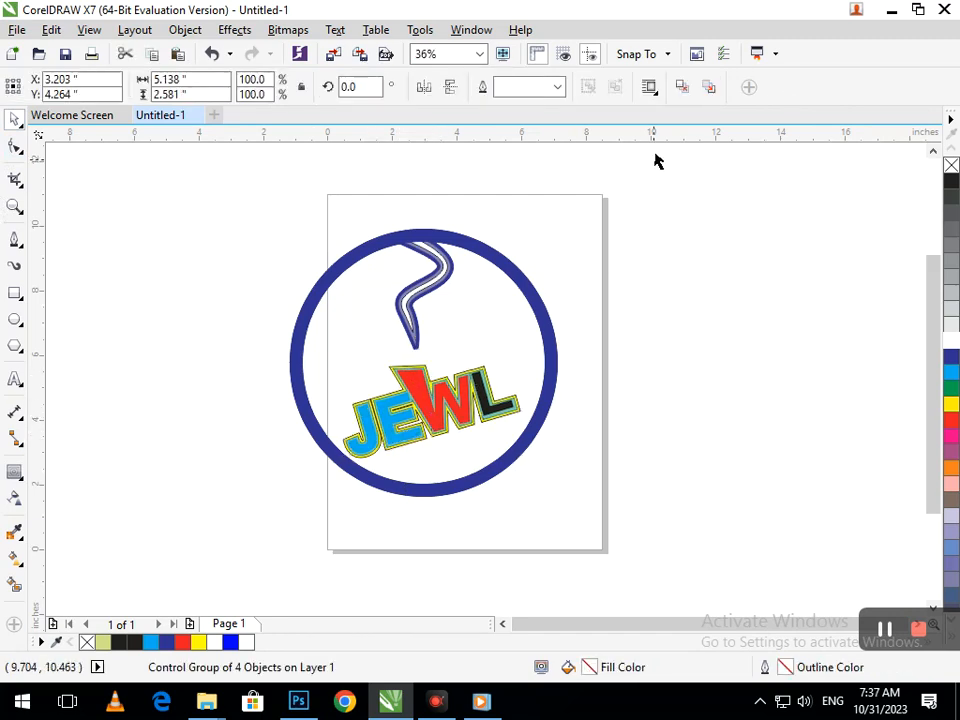
left_click(832, 90)
left_click(849, 110)
left_click(849, 90)
left_click_drag(913, 158, 913, 149)
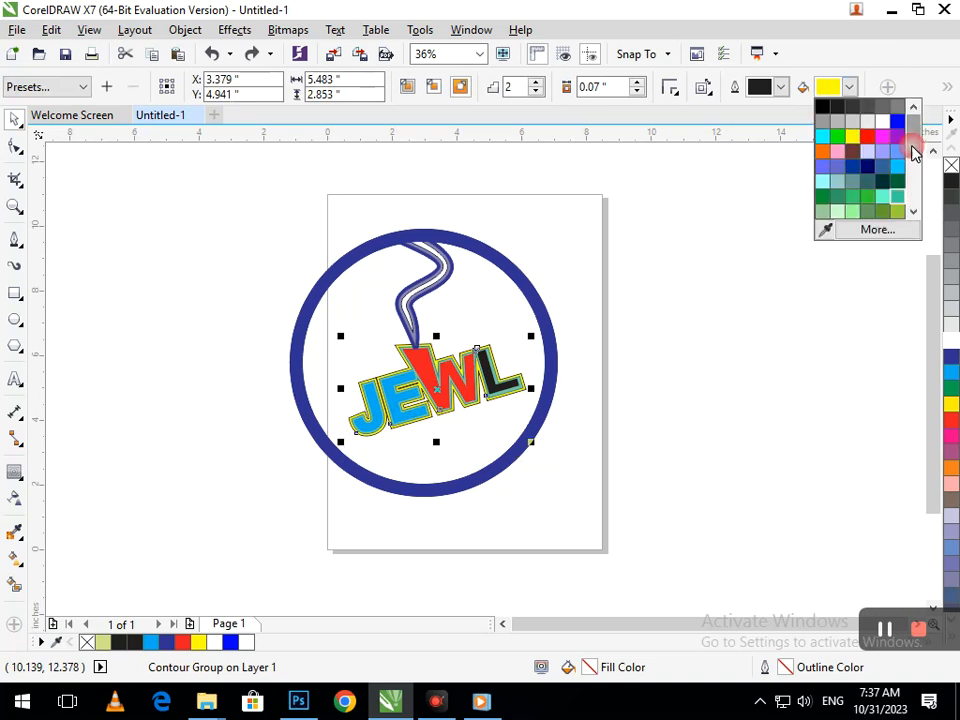
left_click(901, 169)
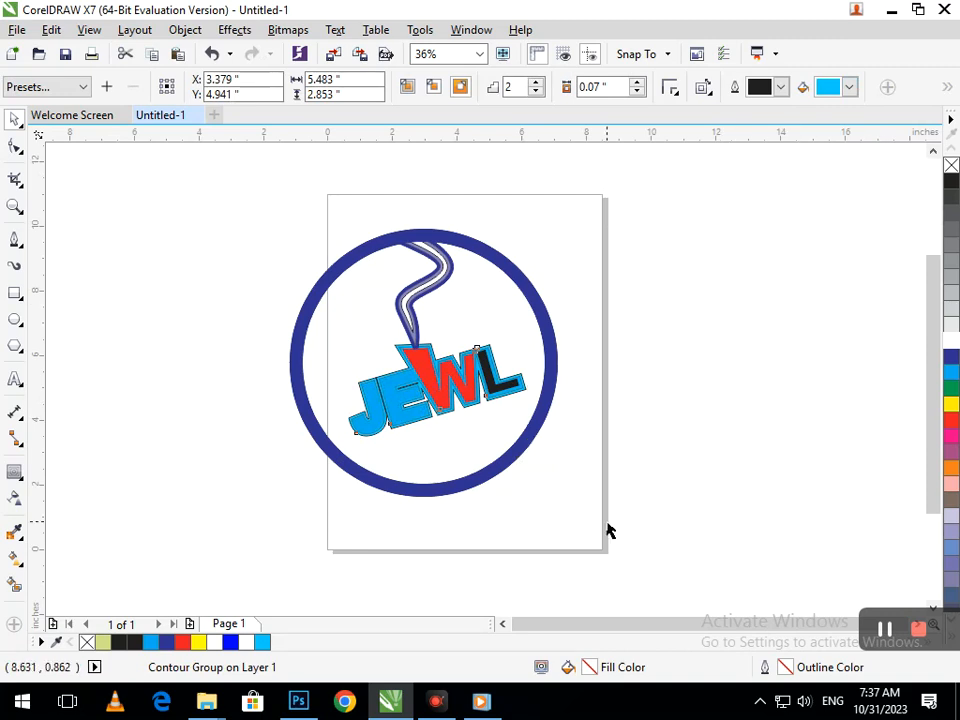
left_click(505, 500)
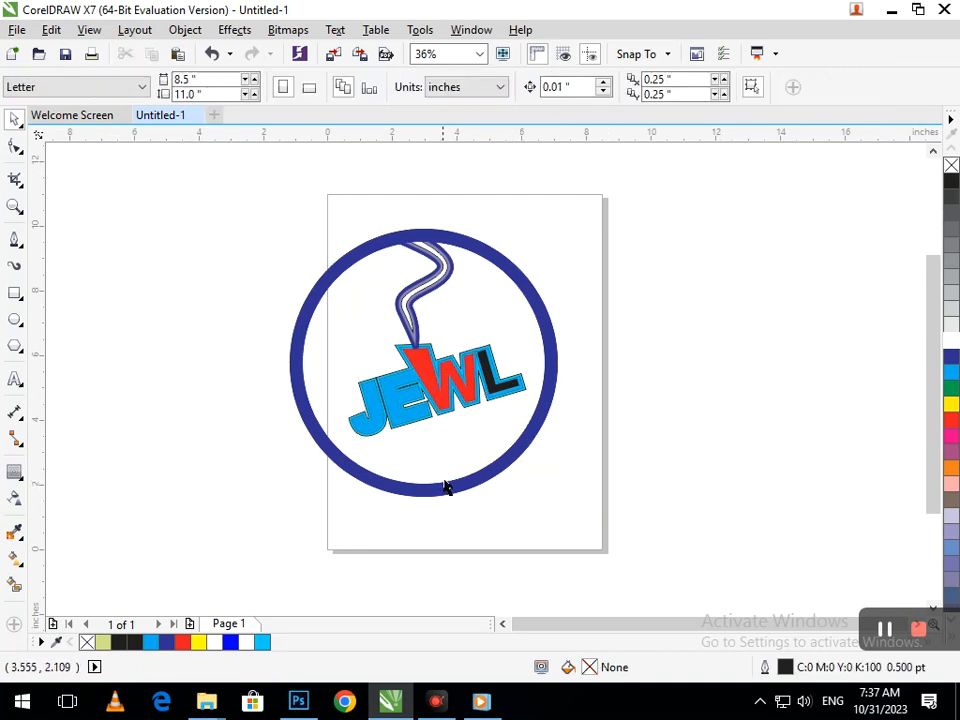
Change the JEWL group's contour fill to a darker steel blue
left_click(418, 410)
left_click(849, 87)
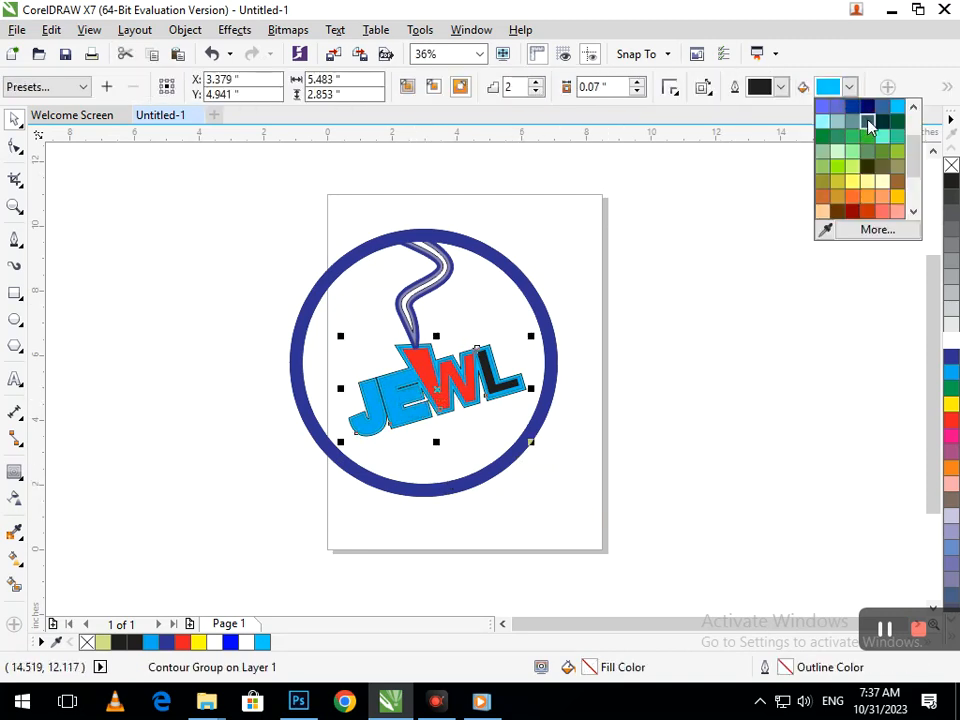
left_click(883, 113)
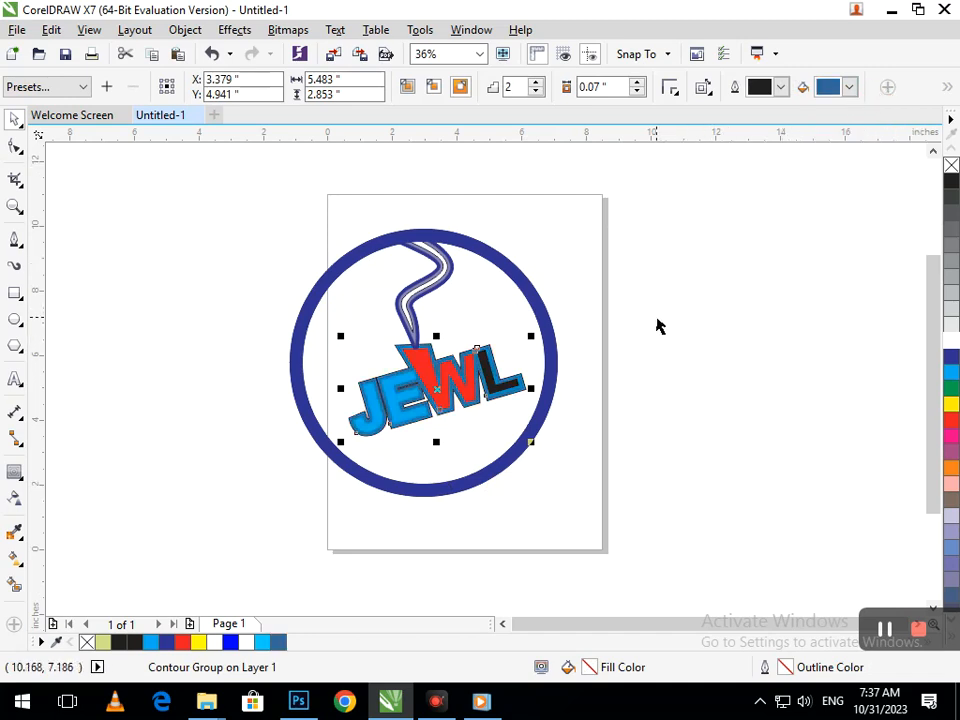
Set the outline colour of the JEWL group's contour to light cornflower blue
left_click(781, 87)
left_click(786, 137)
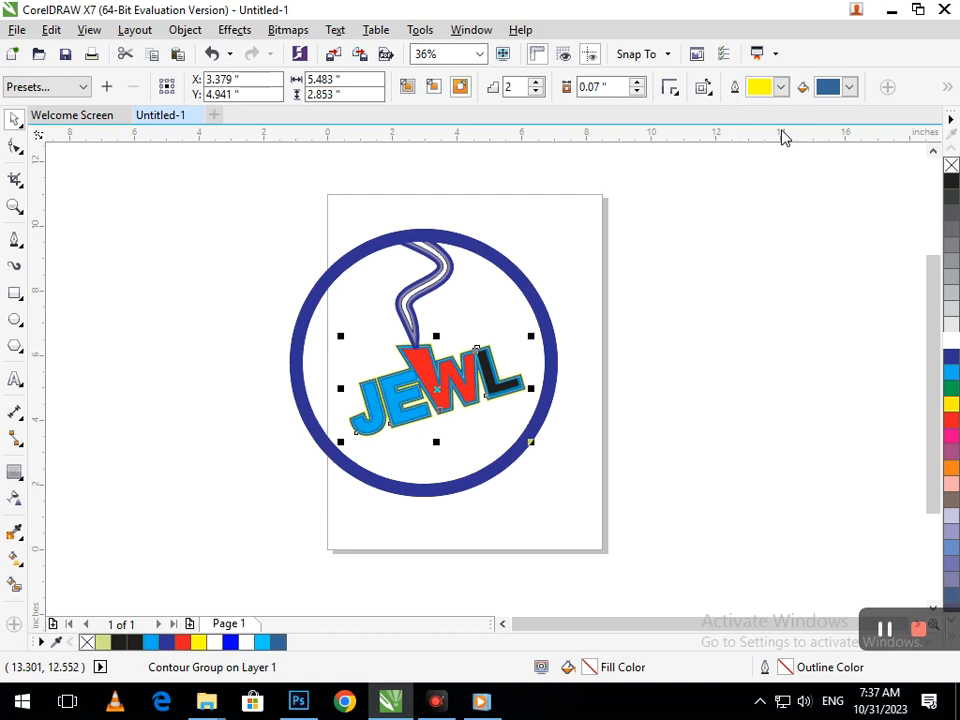
left_click(781, 87)
scroll(835, 130, "up", 2)
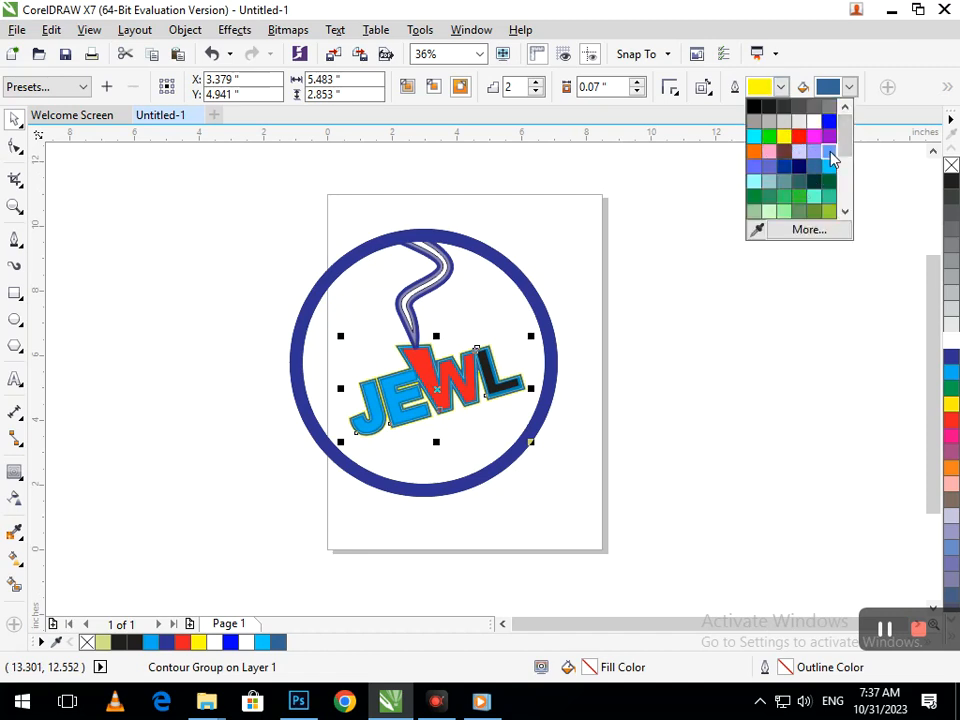
left_click(830, 154)
left_click(713, 332)
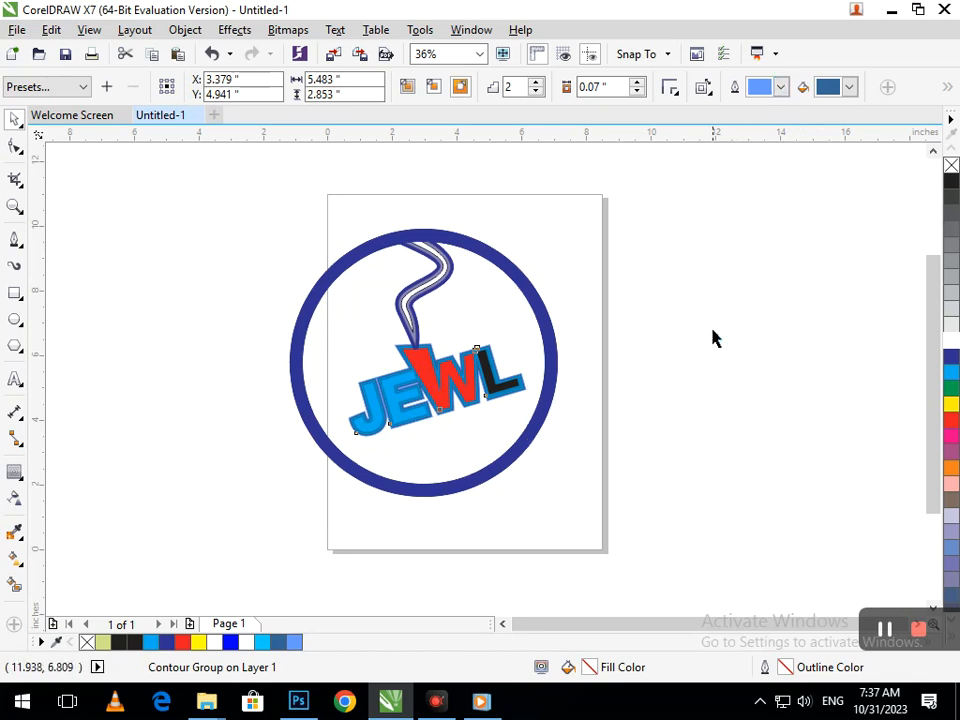
Try moving the contoured JEWL letters within the ring and undo each move
scroll(468, 425, "down", 2)
key("F2")
left_click_drag(311, 225, 664, 500)
key("F2")
left_click_drag(302, 328, 572, 525)
left_click_drag(412, 446, 390, 451)
key("ctrl+z")
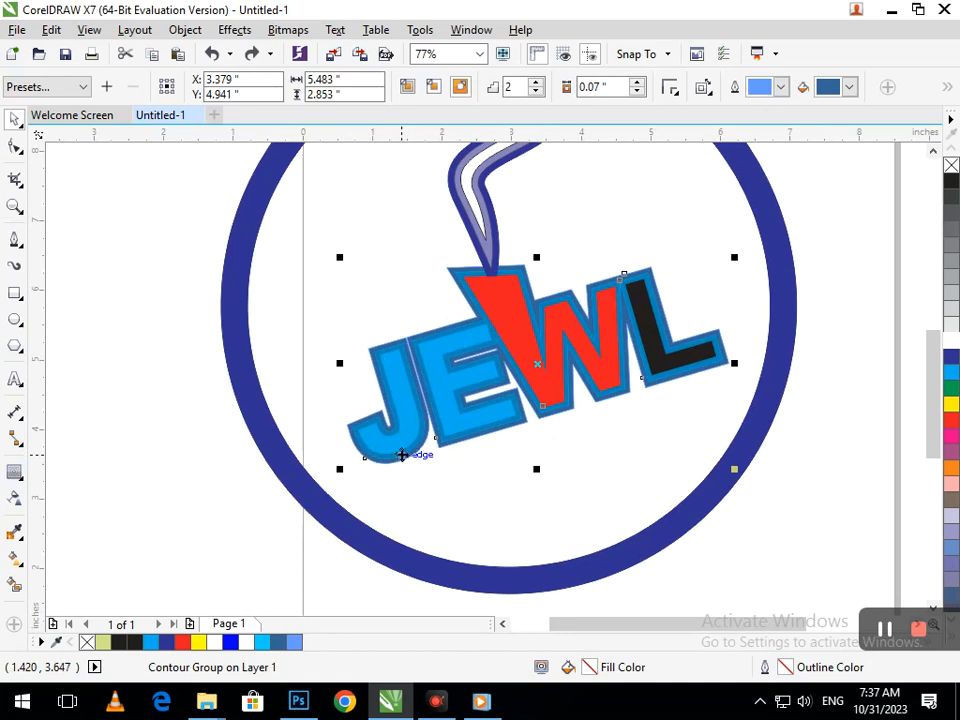
left_click(210, 448)
left_click_drag(378, 424, 341, 441)
key("ctrl+z")
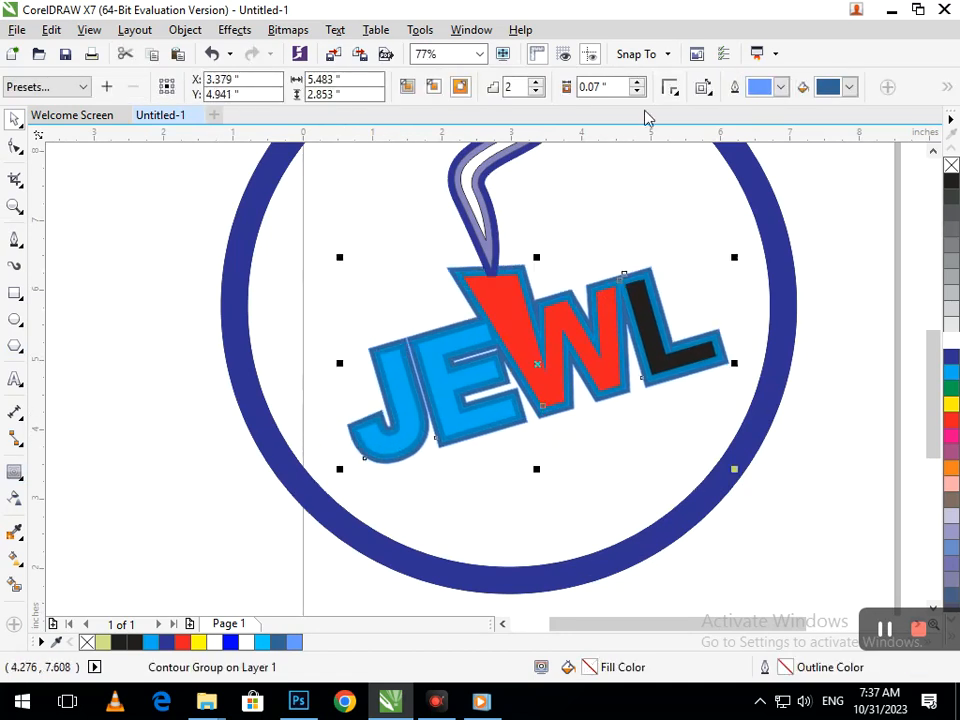
left_click(135, 305)
left_click(484, 384)
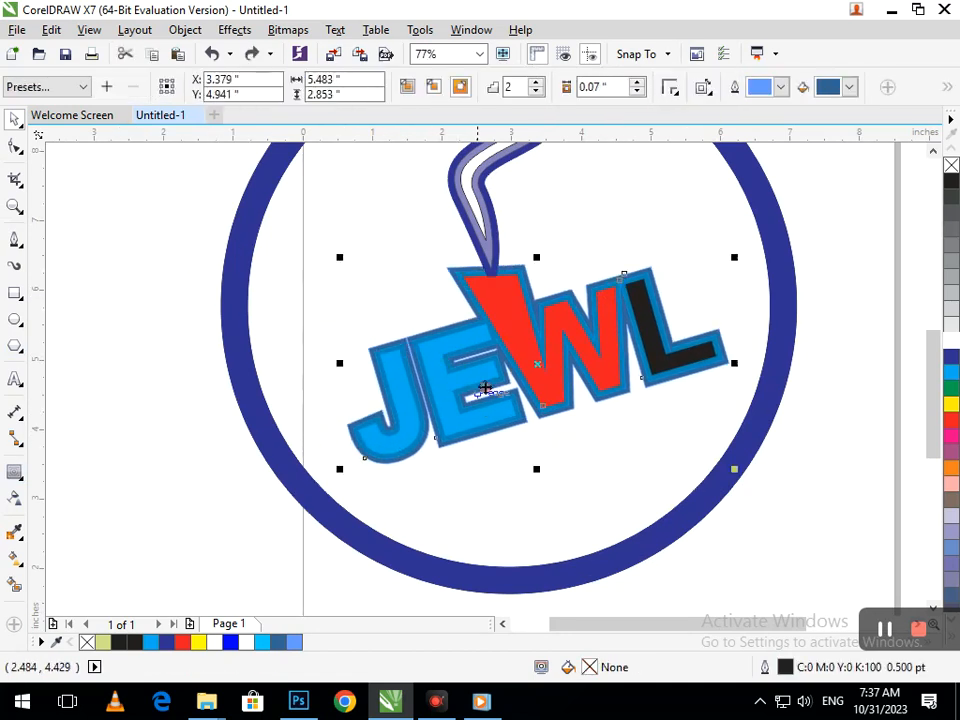
left_click(948, 90)
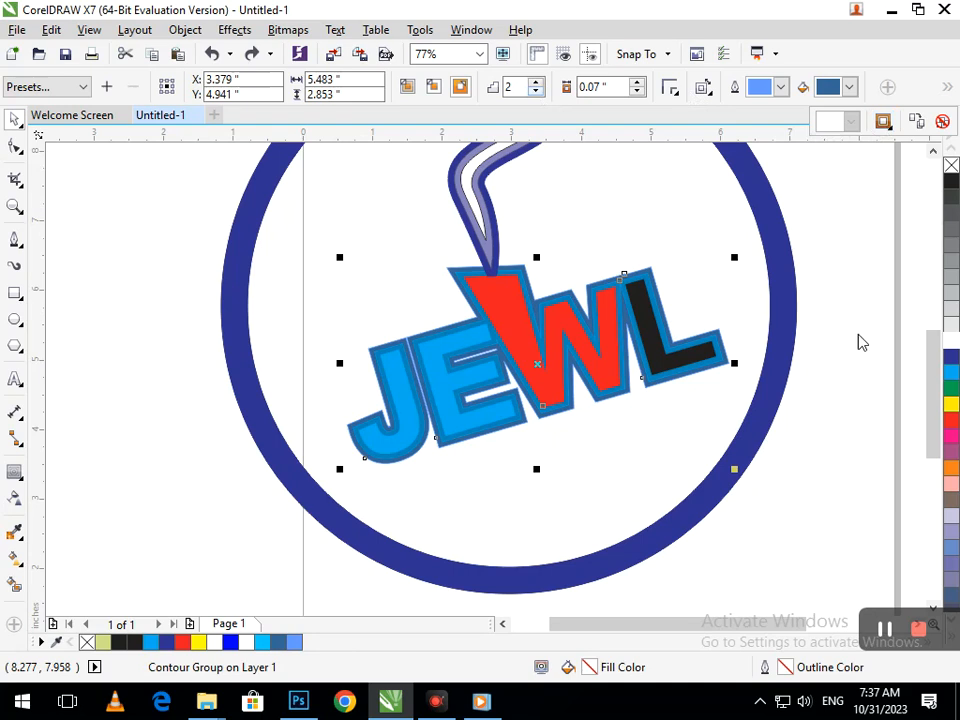
key("F2")
right_click(662, 278)
left_click(613, 403)
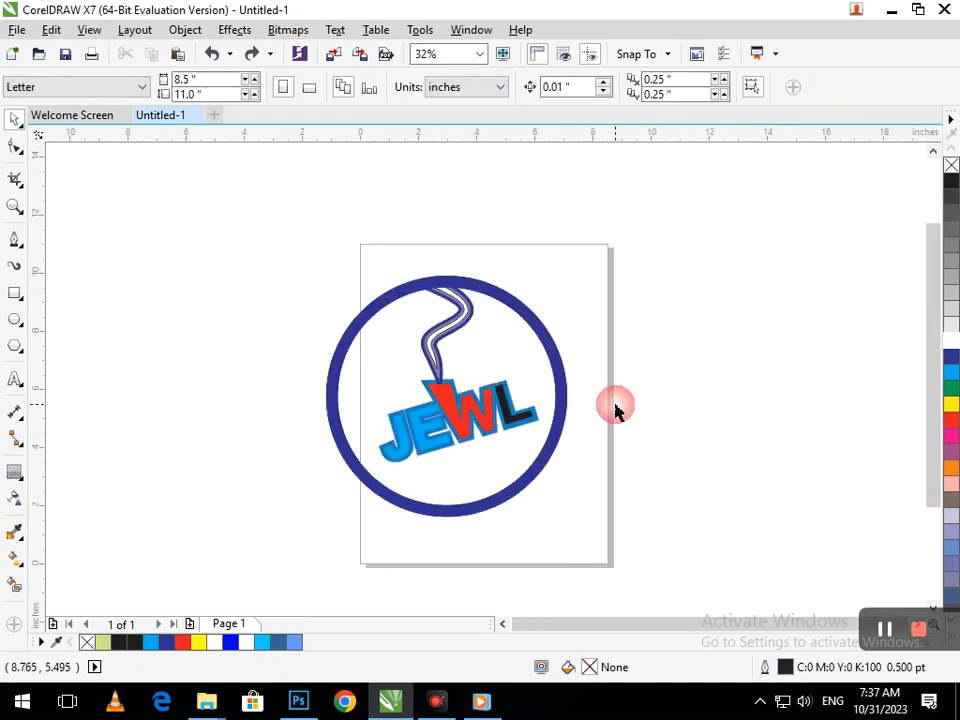
left_click(468, 428)
left_click(425, 392)
key("F2")
left_click_drag(204, 229, 628, 544)
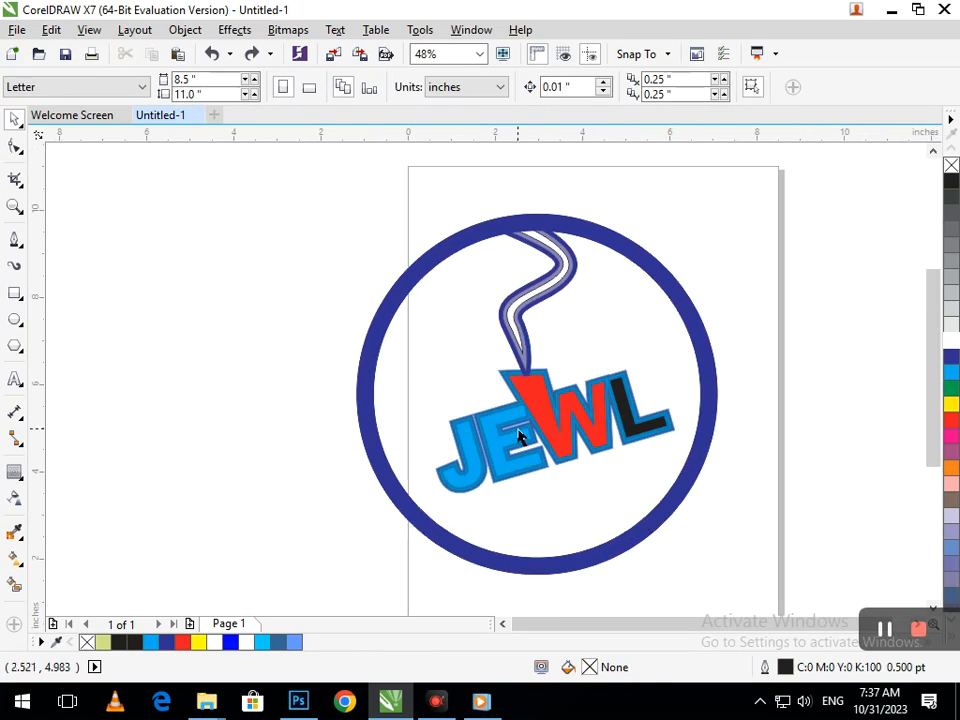
left_click_drag(528, 458, 508, 457)
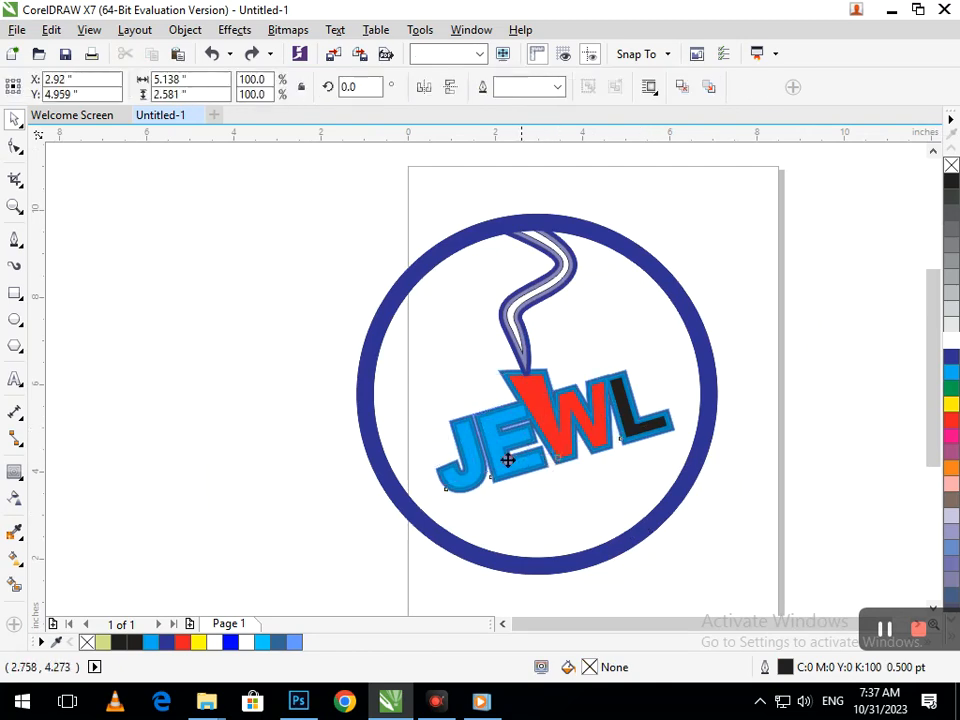
key("ctrl+z")
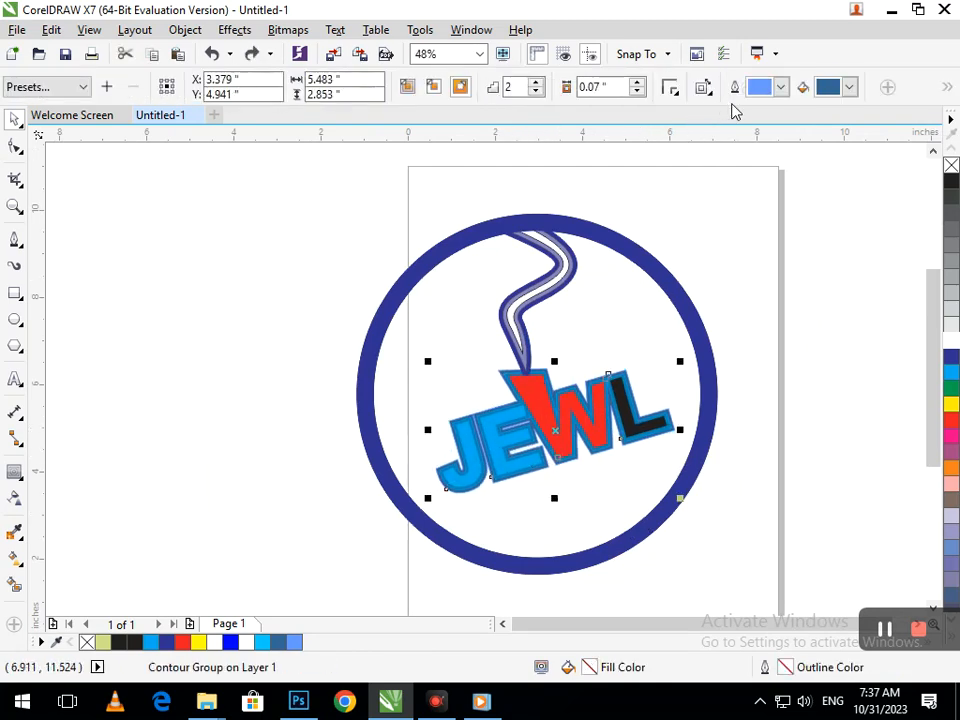
left_click(756, 218)
key("F3")
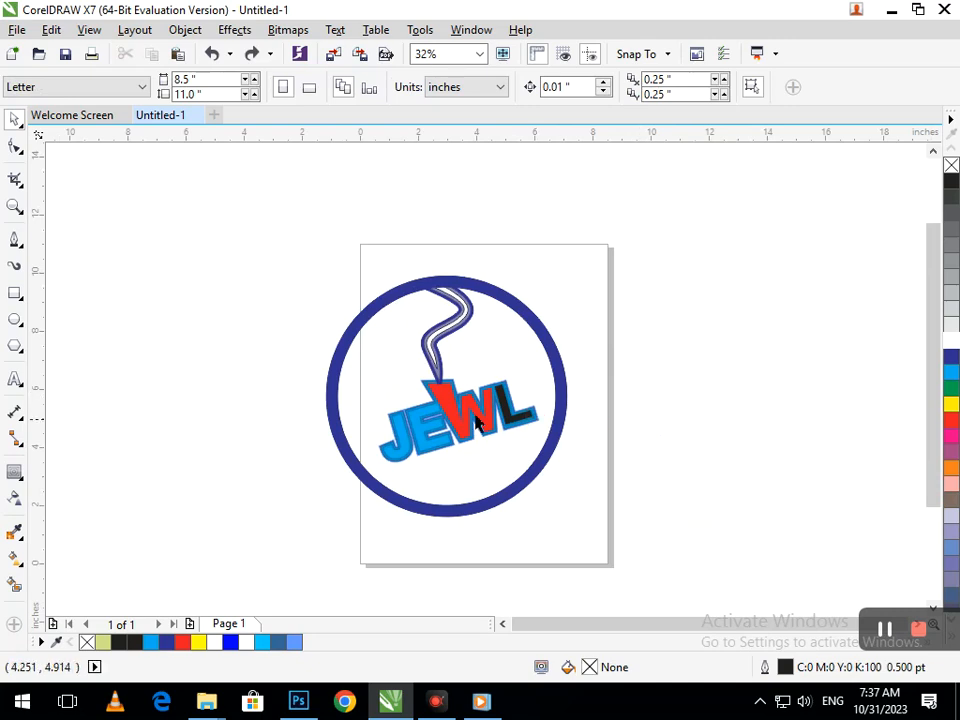
left_click_drag(470, 426, 447, 441)
key("ctrl+z")
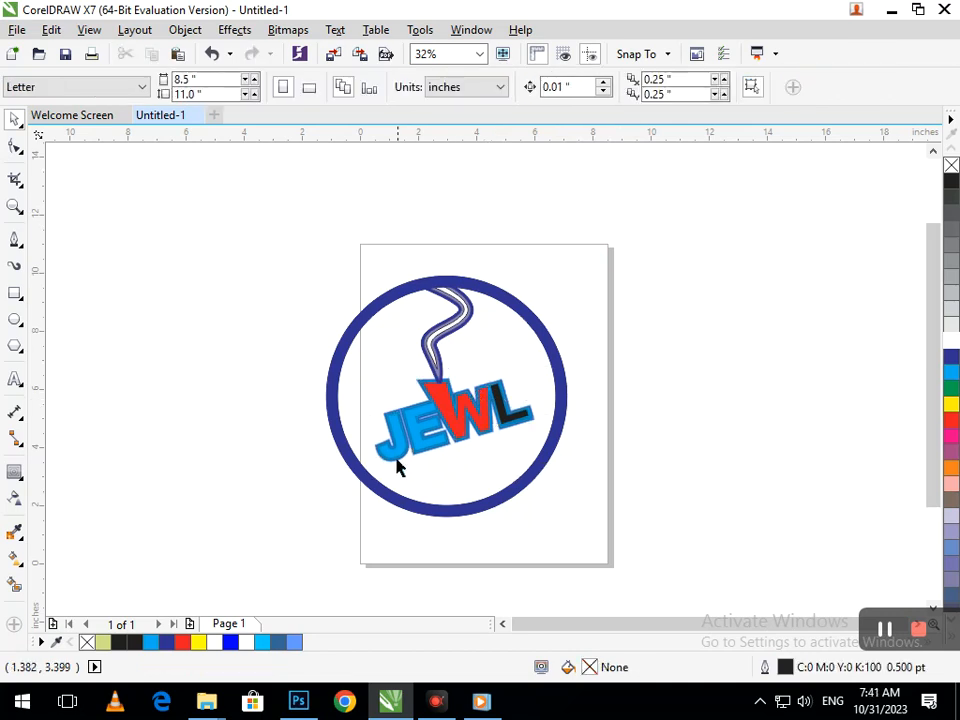
Select the letter J alone and nudge it about 0.3 inches to the left, off its contour
left_click(396, 463)
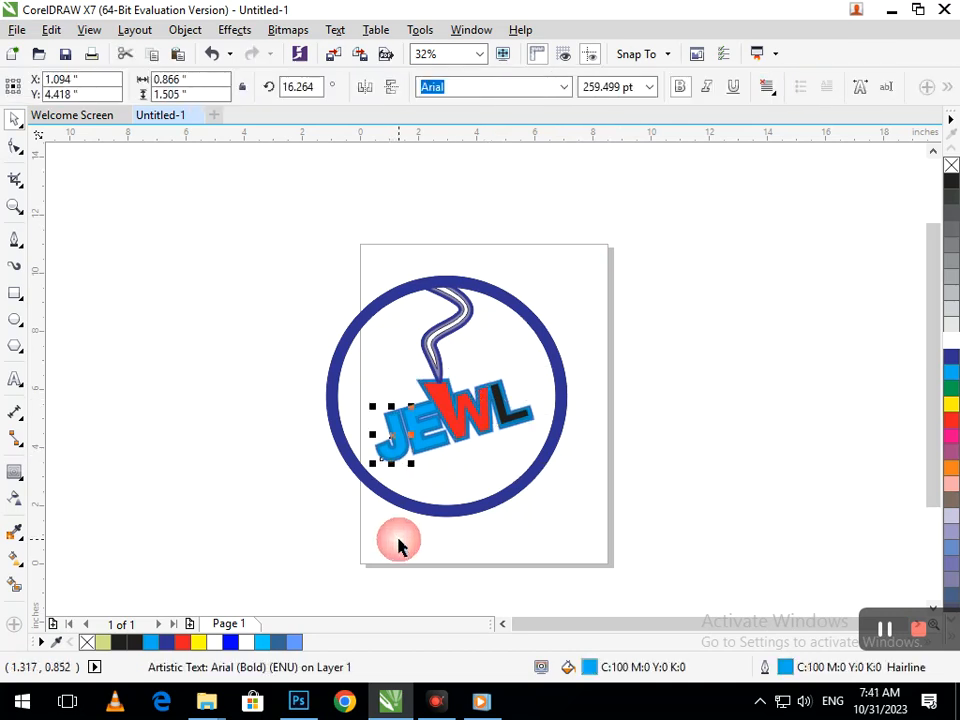
key("Left")
key("Left")
key("Left")
key("Left")
key("Left")
key("Left")
key("Left")
key("Left")
key("Left")
key("Left")
key("Left")
key("Left")
key("Left")
key("Left")
key("Left")
key("Left")
key("Left")
key("Left")
key("Left")
key("Left")
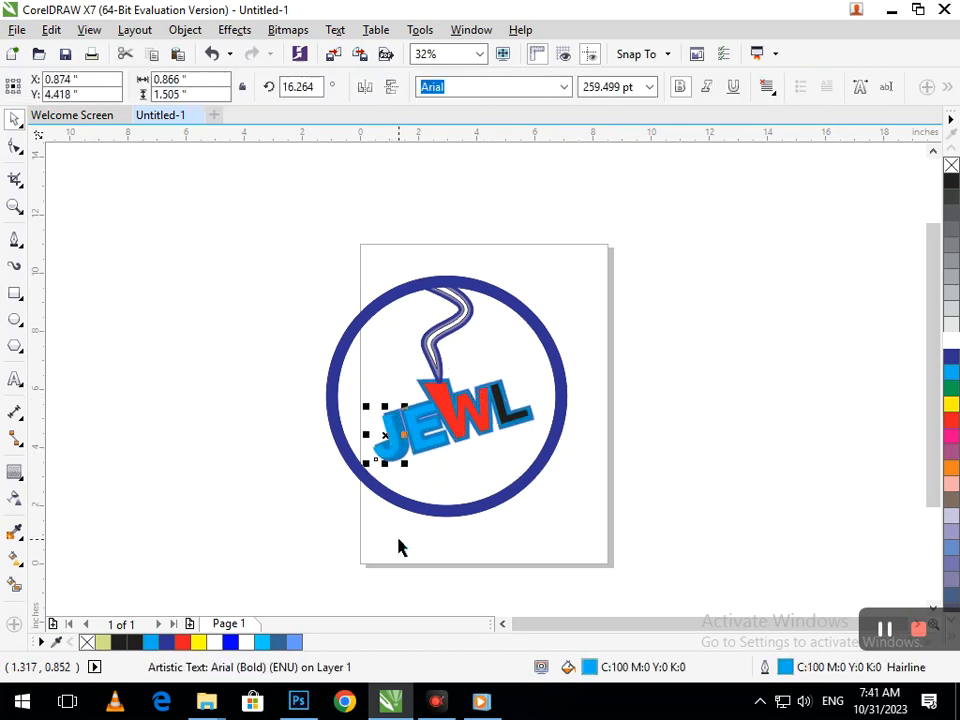
key("Left")
key("Left")
key("Left")
key("Left")
key("Left")
key("Left")
key("Left")
key("Left")
Undo the leftward nudges of the letter J
key("ctrl+z")
key("ctrl+z")
key("ctrl+z")
key("ctrl+z")
key("ctrl+z")
key("ctrl+z")
key("ctrl+z")
key("ctrl+z")
key("ctrl+z")
key("ctrl+z")
key("ctrl+z")
key("ctrl+z")
key("ctrl+z")
key("ctrl+z")
key("ctrl+z")
key("ctrl+z")
key("ctrl+z")
key("ctrl+z")
key("ctrl+z")
key("ctrl+z")
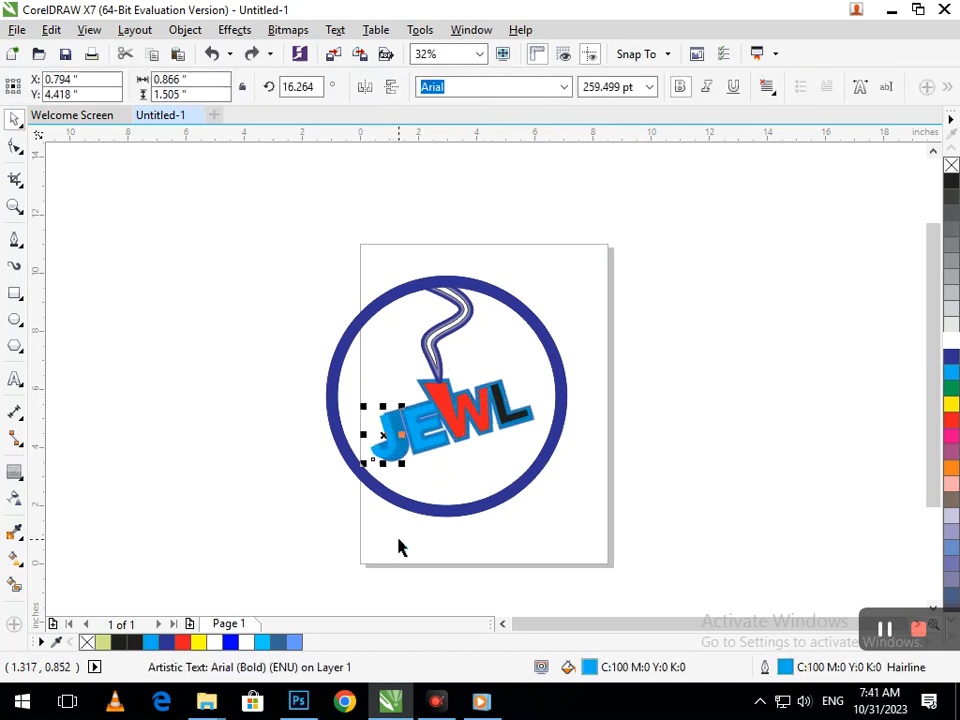
key("ctrl+z")
key("ctrl+z")
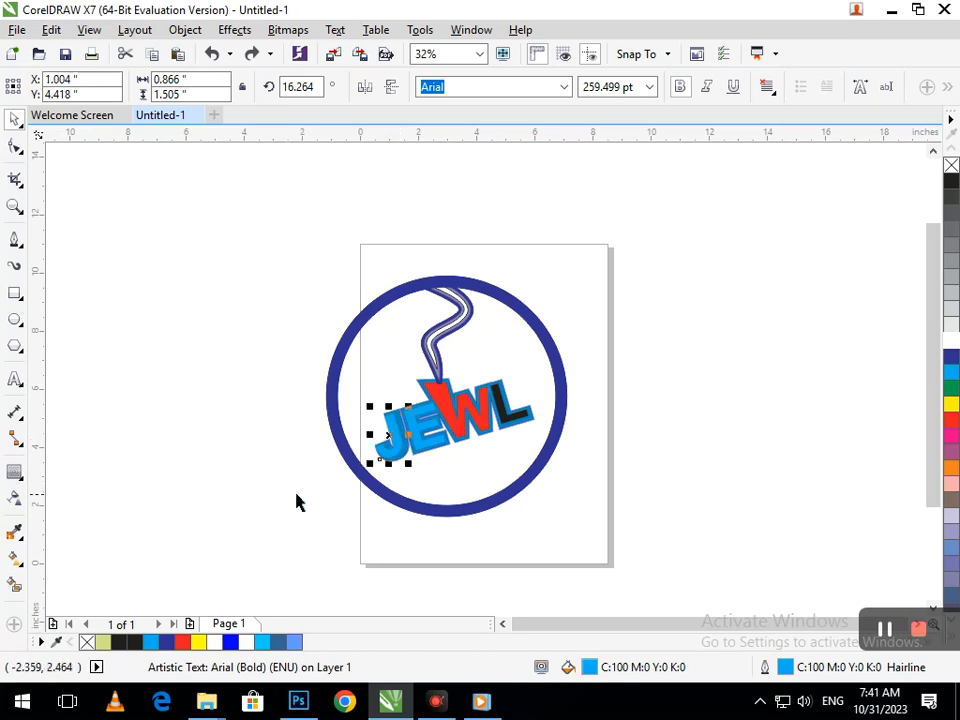
Select the letter J, nudge it about 0.2 inches to the left and return it towards its contour
left_click_drag(291, 396, 420, 566)
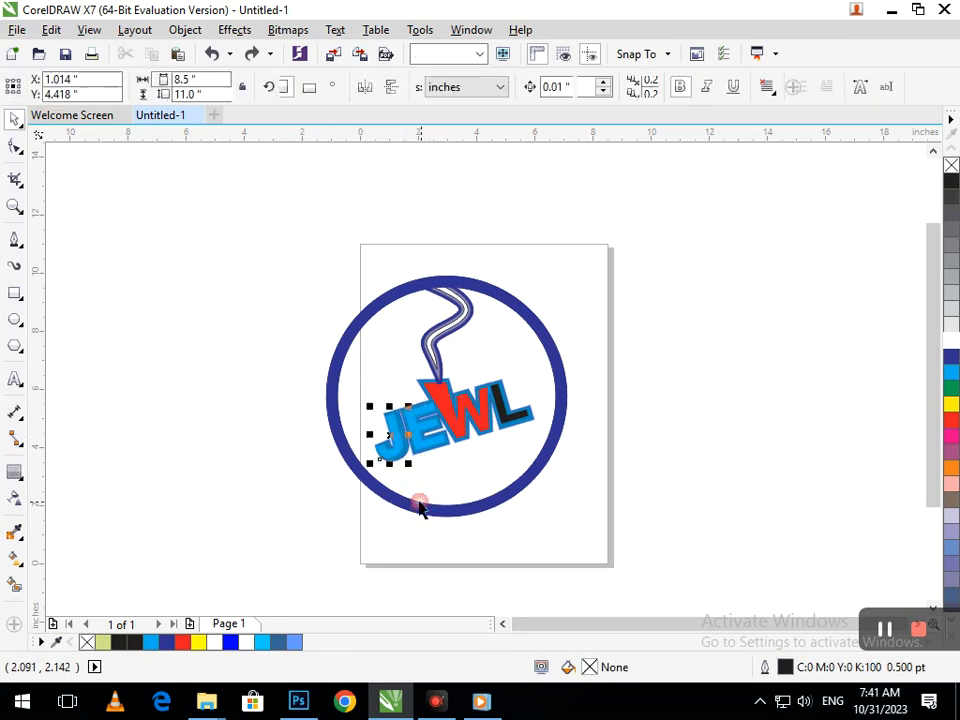
key("Left")
key("Left")
key("Left")
key("Left")
key("Left")
key("Left")
key("Left")
key("Left")
key("Left")
key("Left")
key("Left")
key("Left")
key("Left")
key("Left")
key("Left")
key("Left")
key("Left")
key("Left")
key("Left")
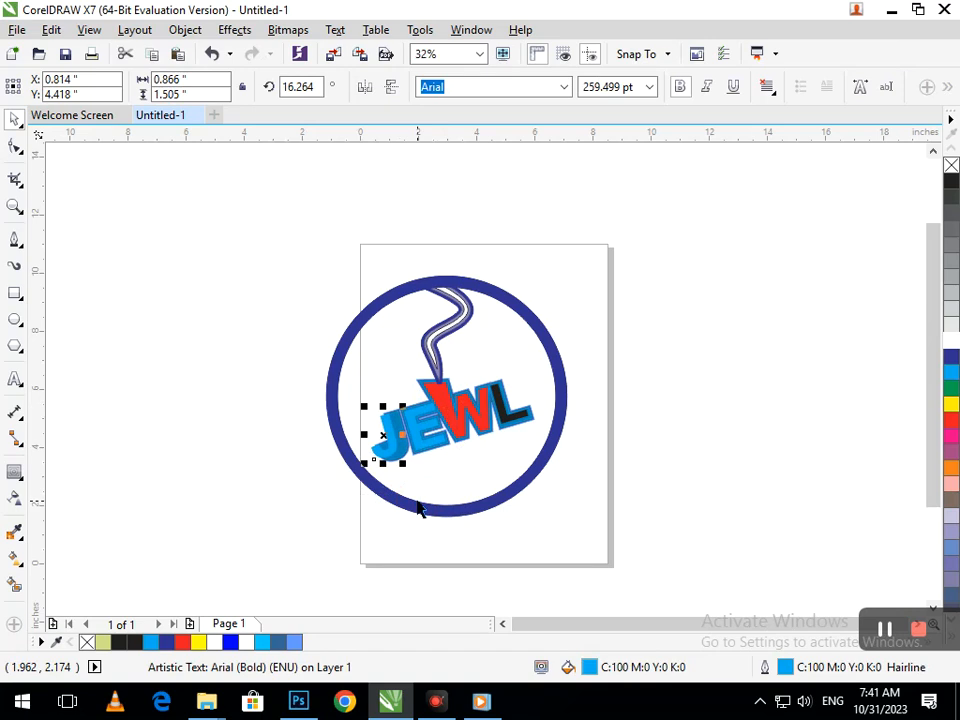
key("Right")
key("Right")
key("Right")
key("Right")
key("Right")
key("Right")
key("Right")
key("Right")
key("Right")
key("Right")
key("Right")
key("Right")
key("Right")
key("Right")
key("Right")
Try shifting the thin outline circle about 0.6 inches to the left of the ring and remove it
left_click(527, 523)
key("F2")
left_click_drag(339, 386, 425, 437)
left_click(590, 413)
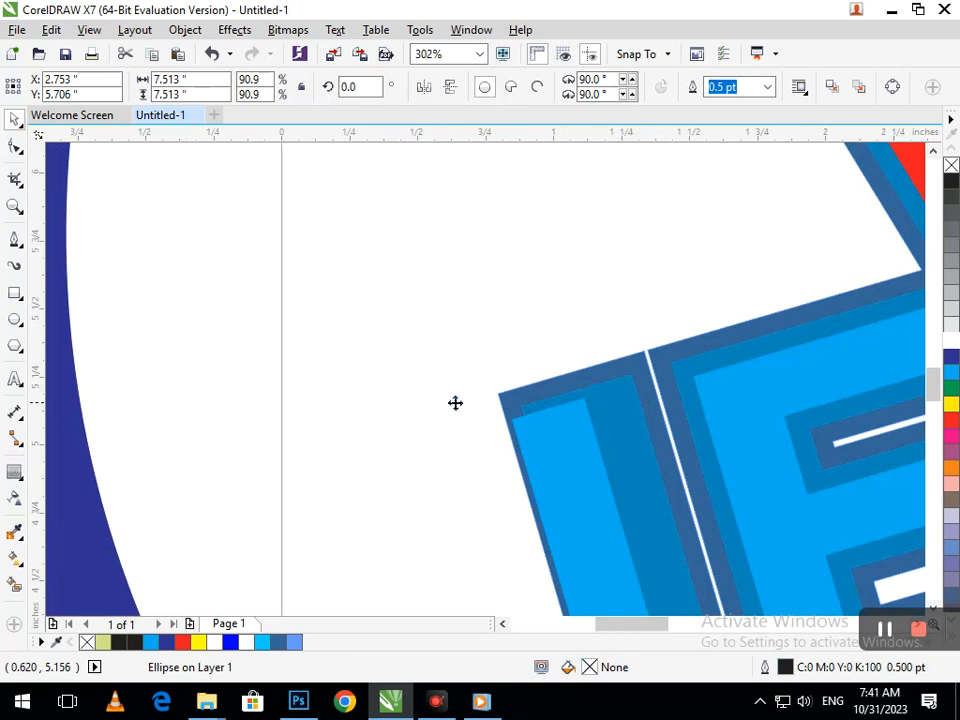
left_click(455, 403)
left_click(573, 401)
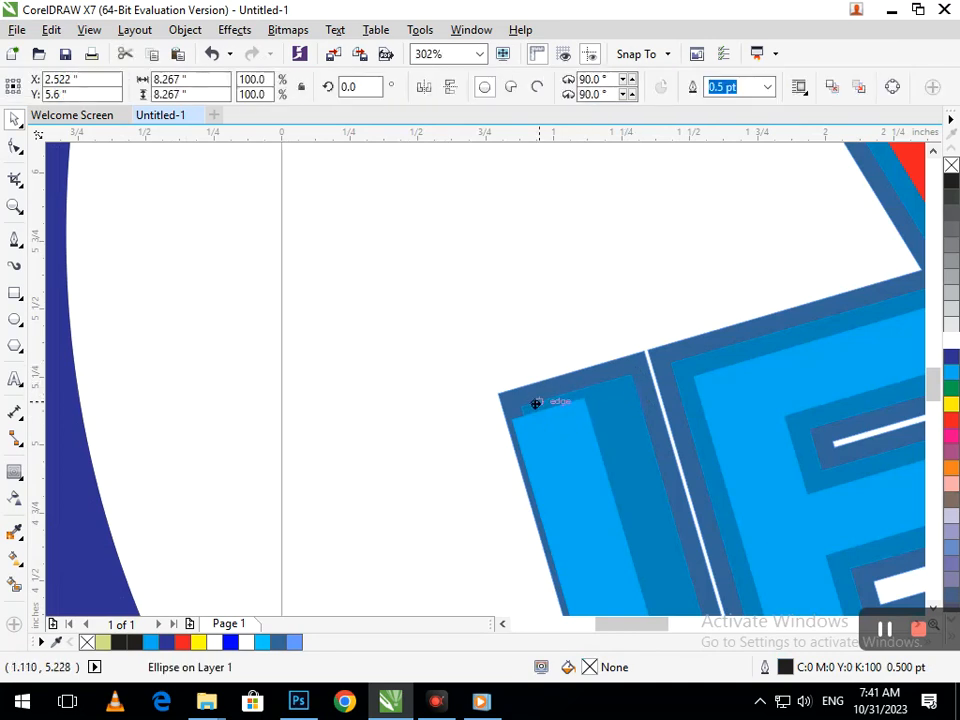
key("F4")
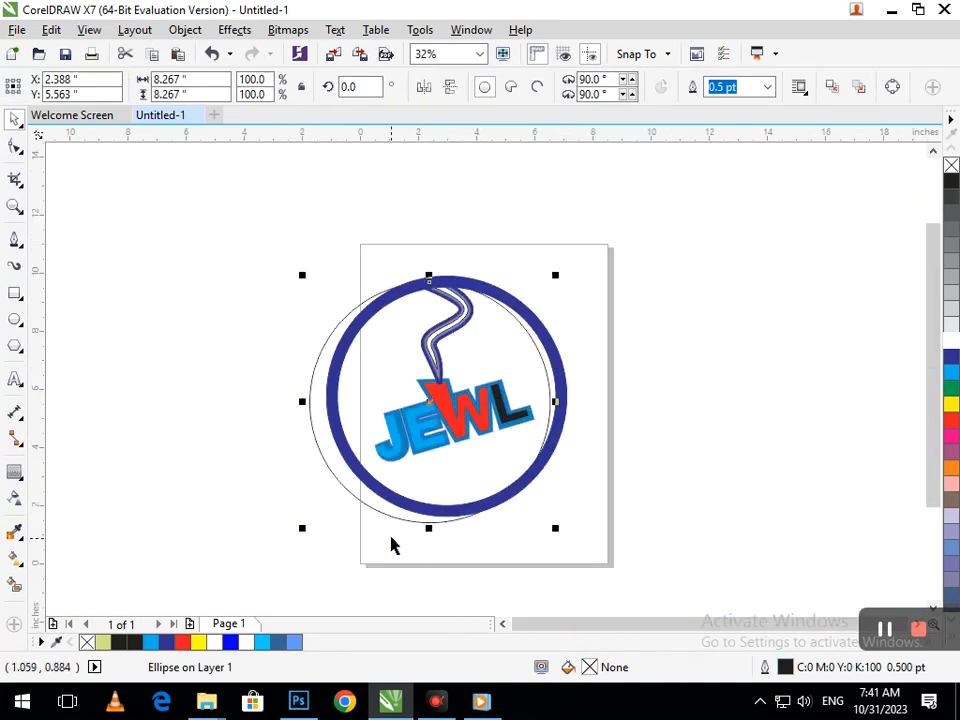
key("Delete")
Try moving the letter J onto the lower-left part of the ring and undo the move
left_click(390, 440)
left_click_drag(390, 440, 350, 452)
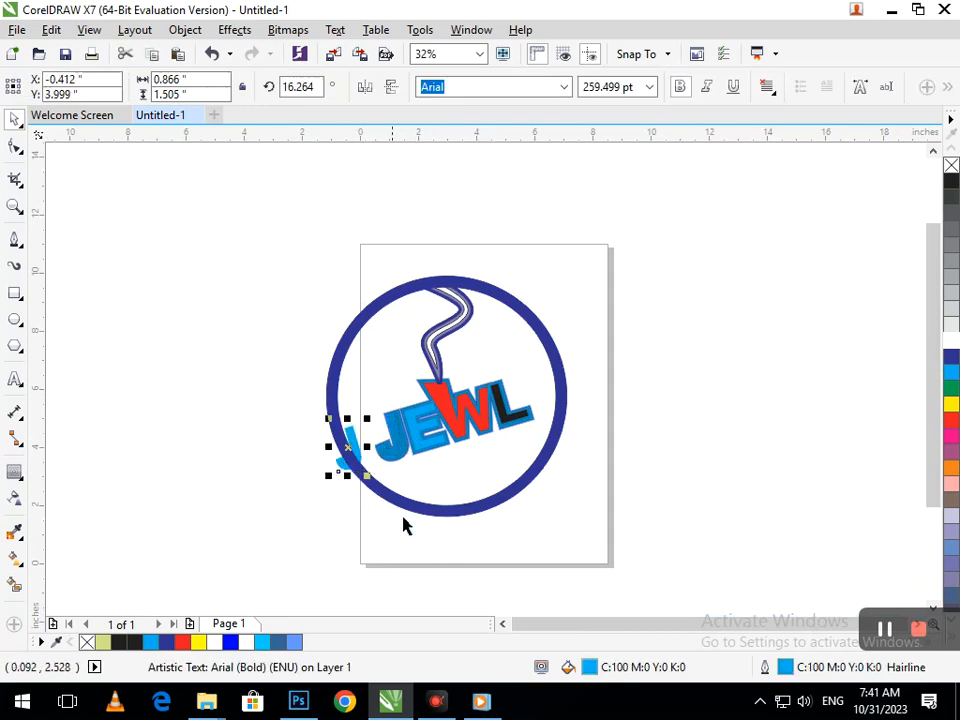
key("ctrl+z")
Select the letter J and nudge it sideways to about X 0.95 inches, slightly left of its contour
left_click_drag(317, 392, 418, 502)
key("Left")
key("Left")
key("Left")
key("Left")
key("Left")
key("Left")
key("Left")
key("Left")
key("Left")
key("Left")
key("Left")
key("Left")
key("Left")
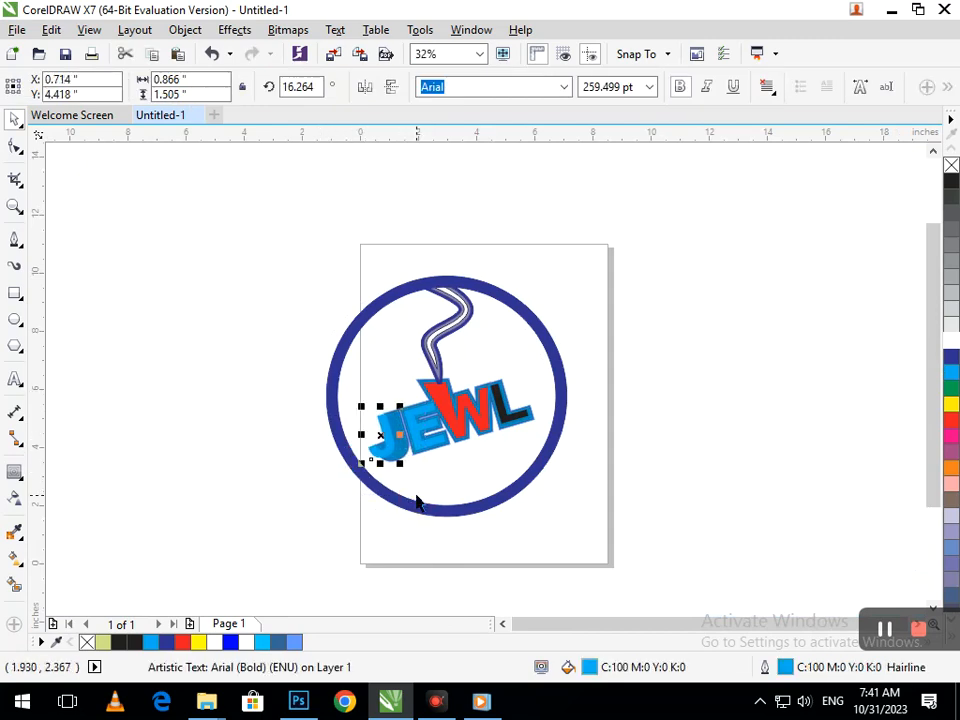
key("Right")
key("Right")
key("Right")
key("Right")
key("Right")
key("Right")
key("Right")
key("Right")
key("Right")
key("Right")
key("Right")
key("Right")
key("Right")
key("Right")
key("Right")
key("Right")
key("Right")
key("Right")
key("Right")
key("Right")
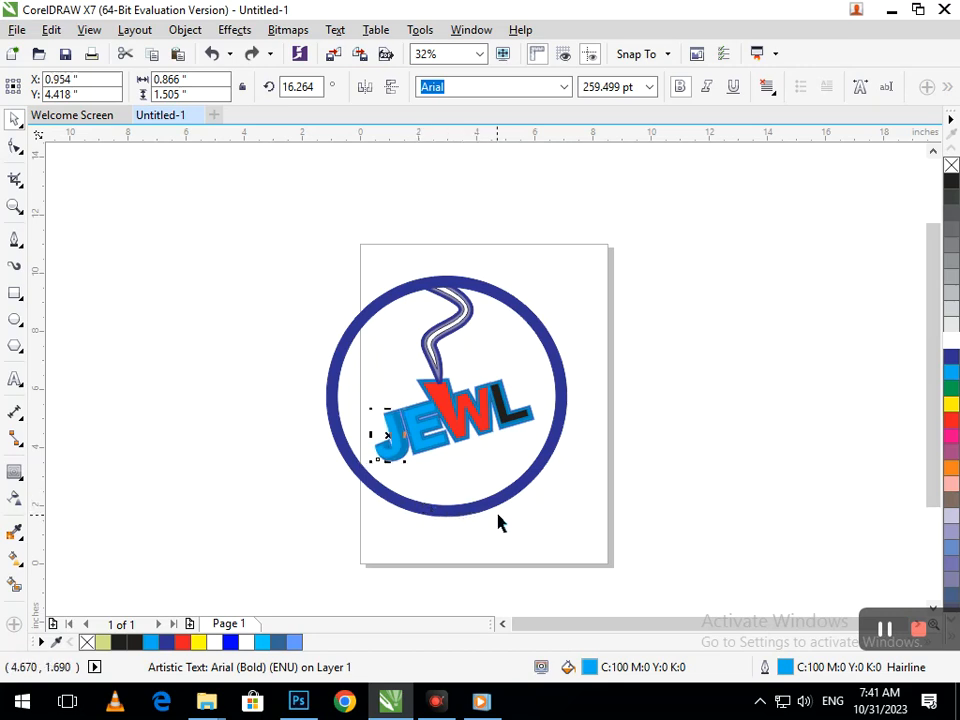
Offset two thin circle outlines about 0.3 and 0.6 inches to the left of the ring and slightly below it
left_click(504, 521)
left_click(390, 532)
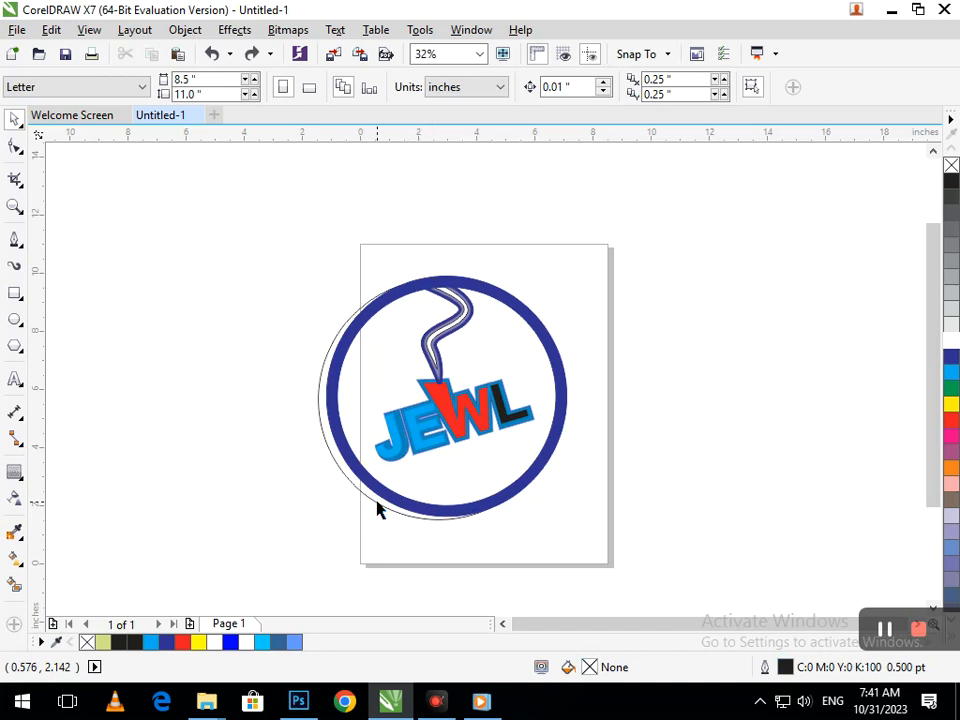
left_click(377, 504)
left_click_drag(377, 510, 368, 508)
left_click(458, 542)
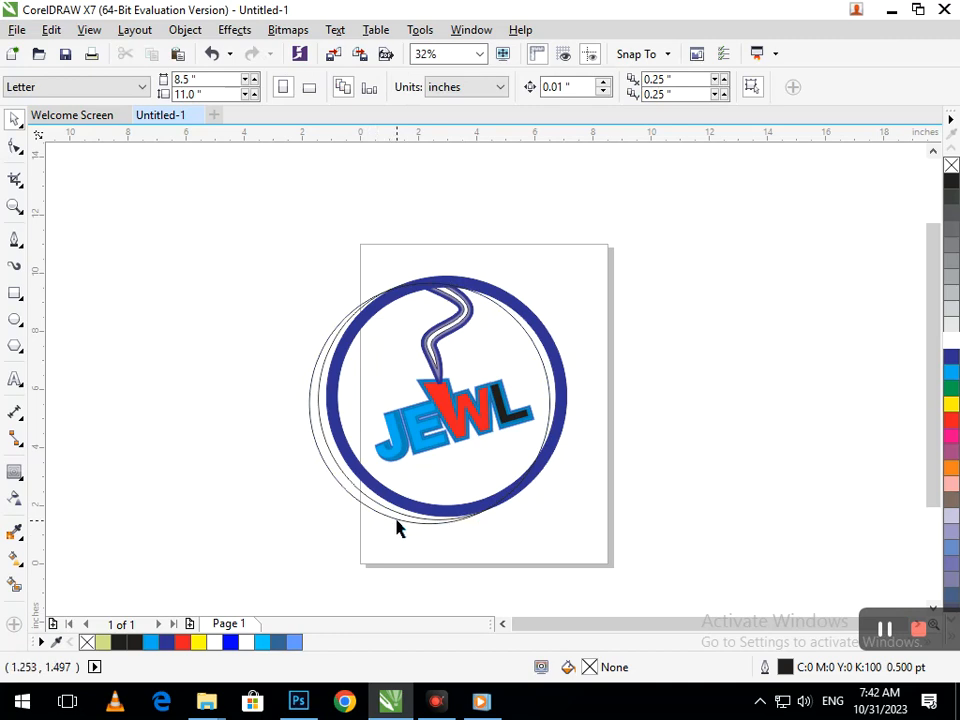
Smart-fill the two crescents between the offset circles and the ring, and colour the inner crescent cyan
left_click(14, 585)
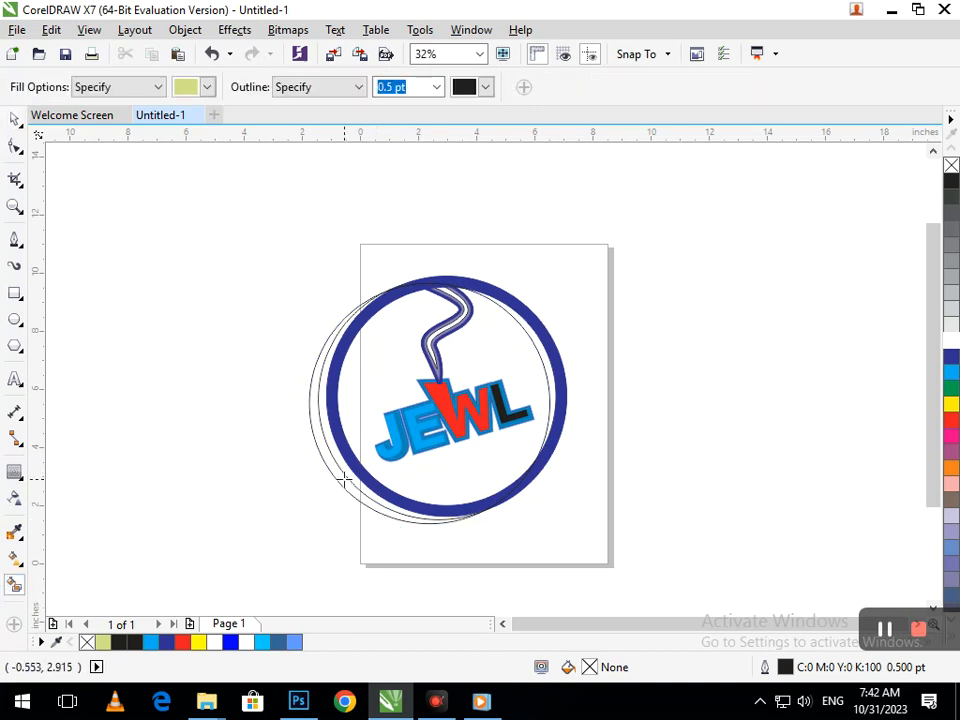
left_click(343, 481)
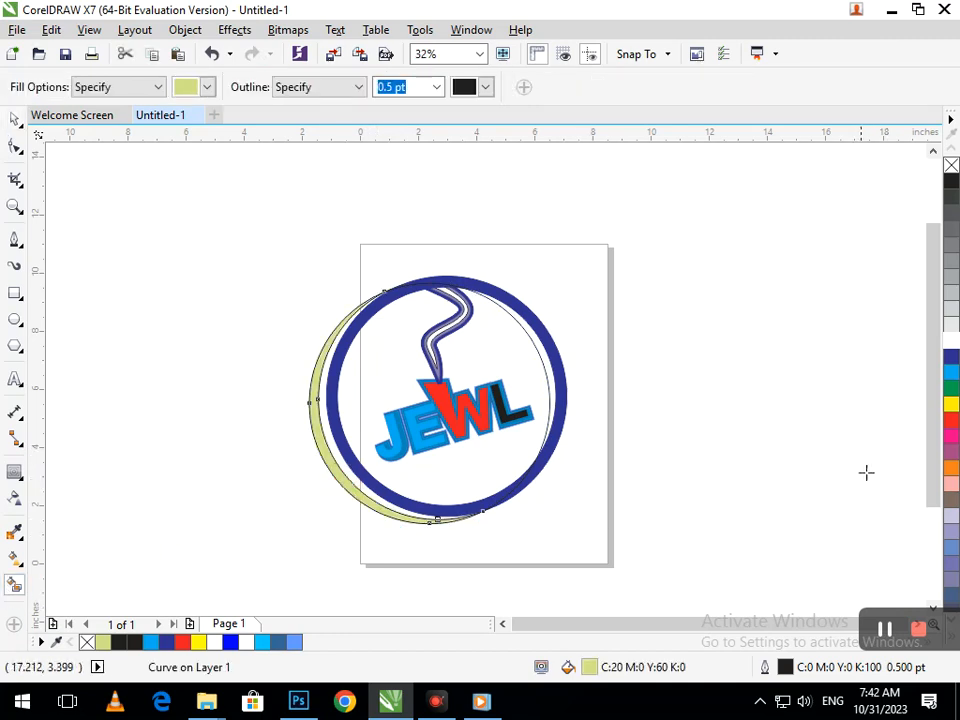
left_click(357, 486)
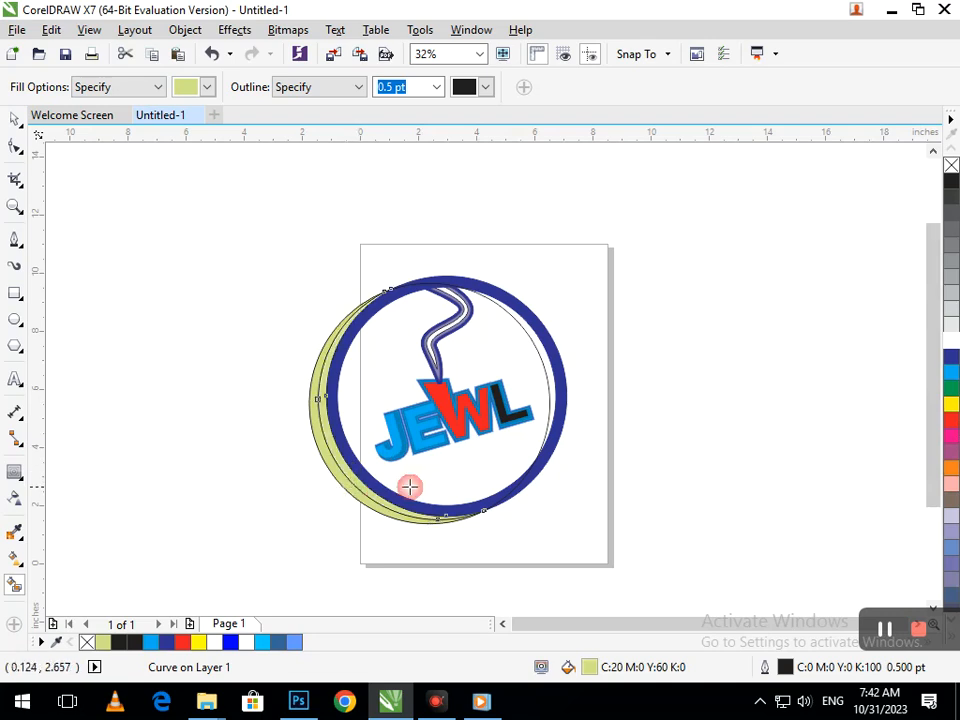
left_click(951, 373)
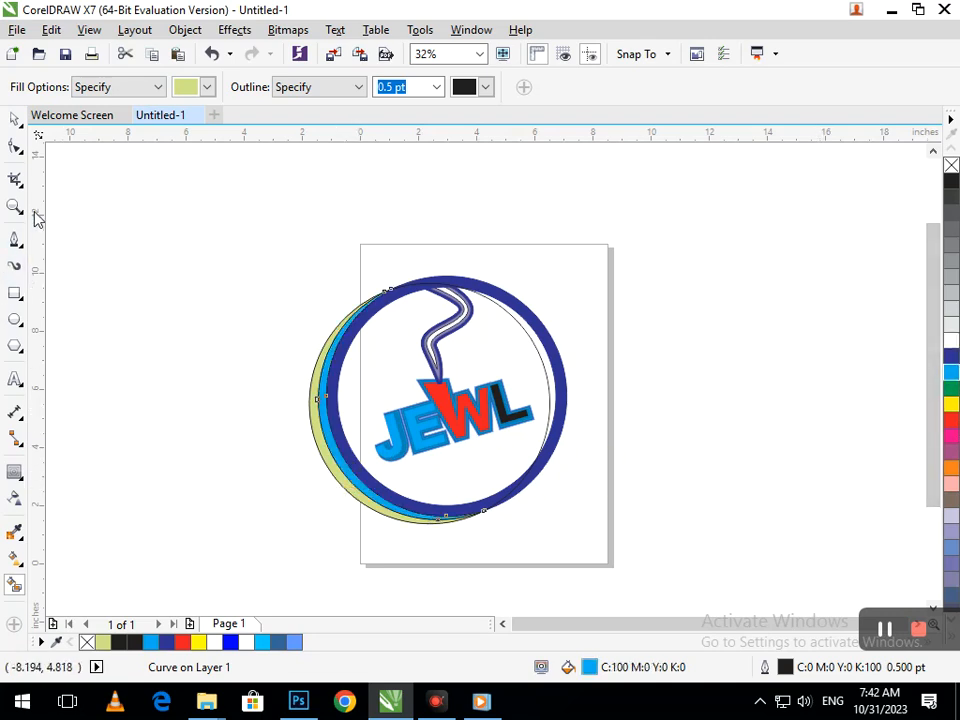
Fill the outer crescent beside the ring with black
left_click(14, 118)
left_click(163, 336)
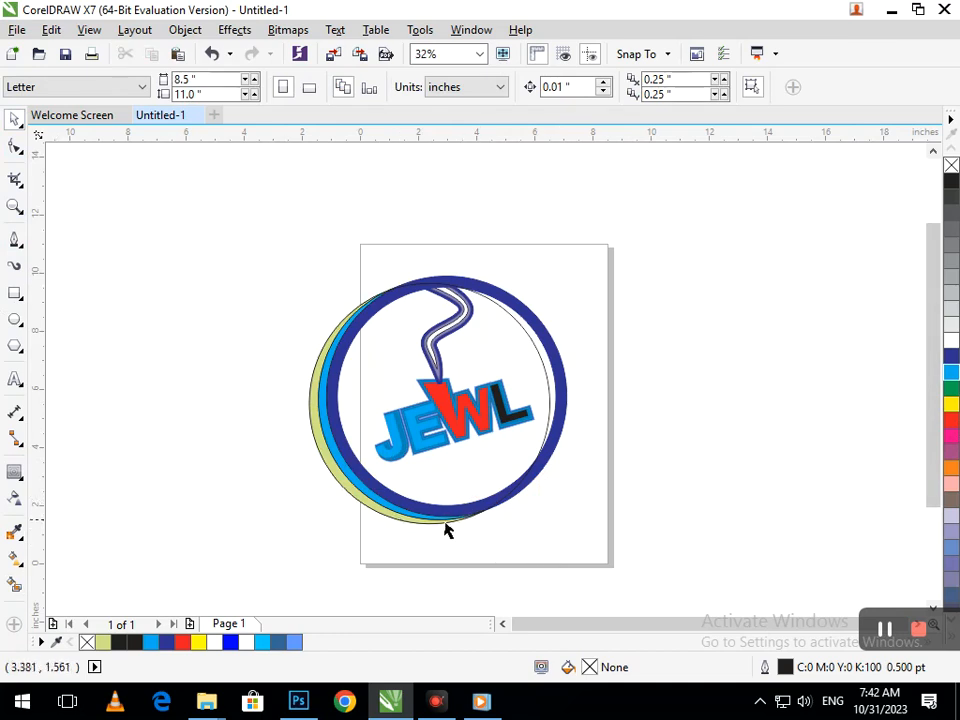
left_click(383, 520)
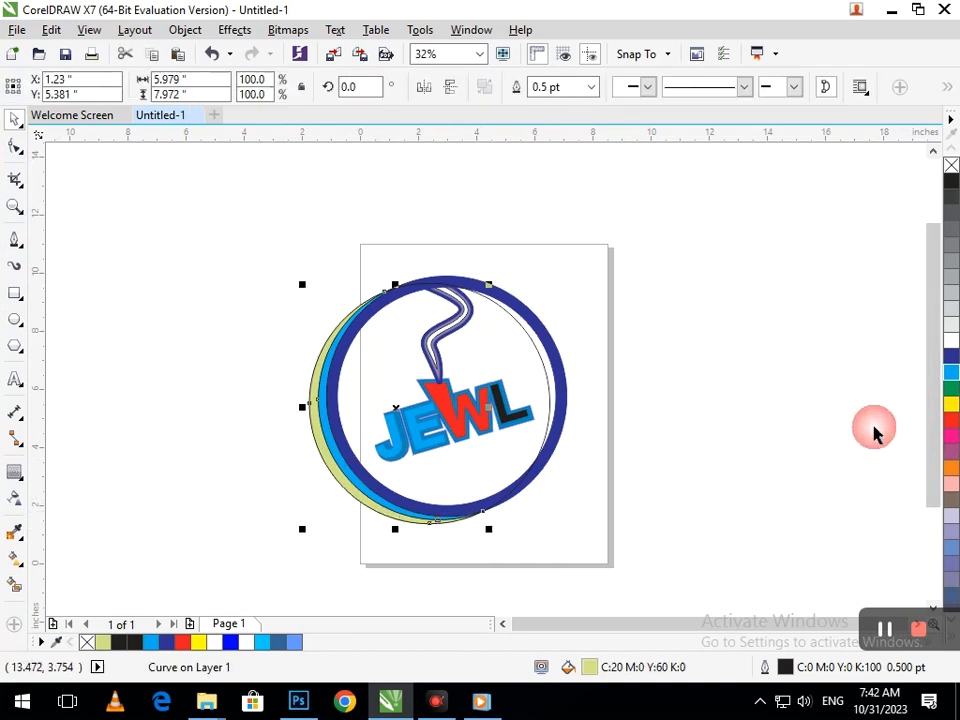
left_click(947, 184)
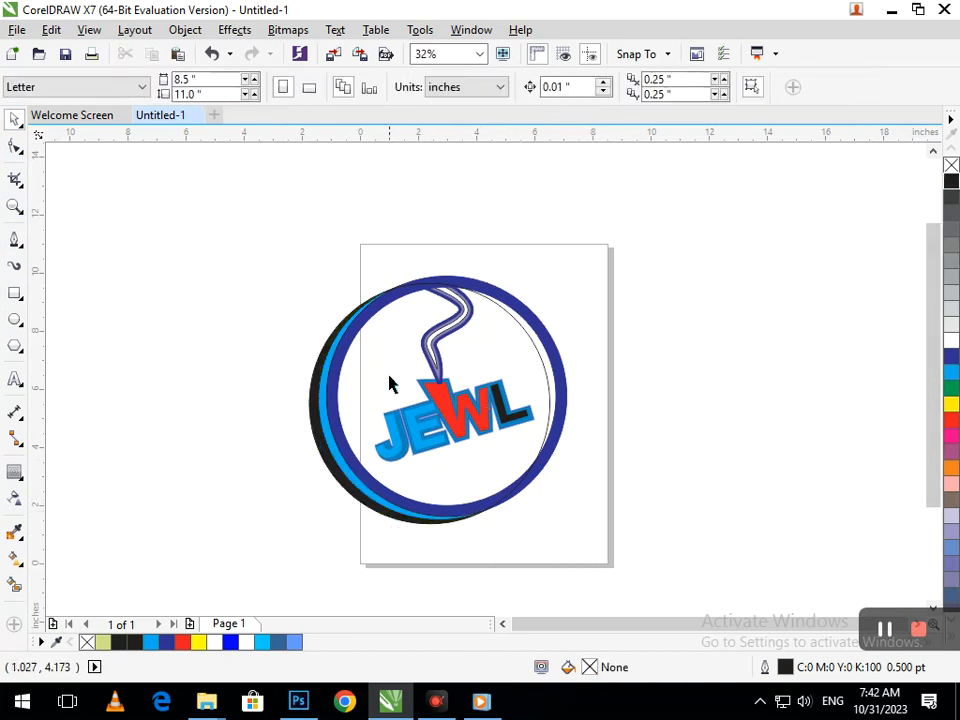
Smart-fill the letters J, E and L with light yellow-green and a 0.5 pt black outline
key("F2")
left_click_drag(309, 354, 643, 480)
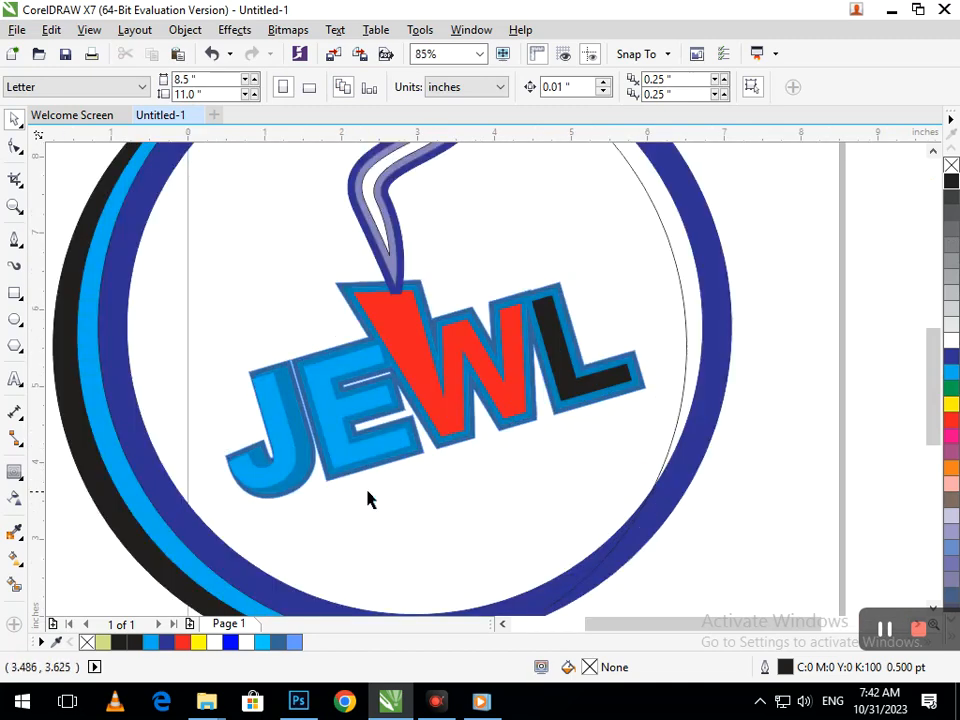
left_click(20, 584)
left_click(287, 451)
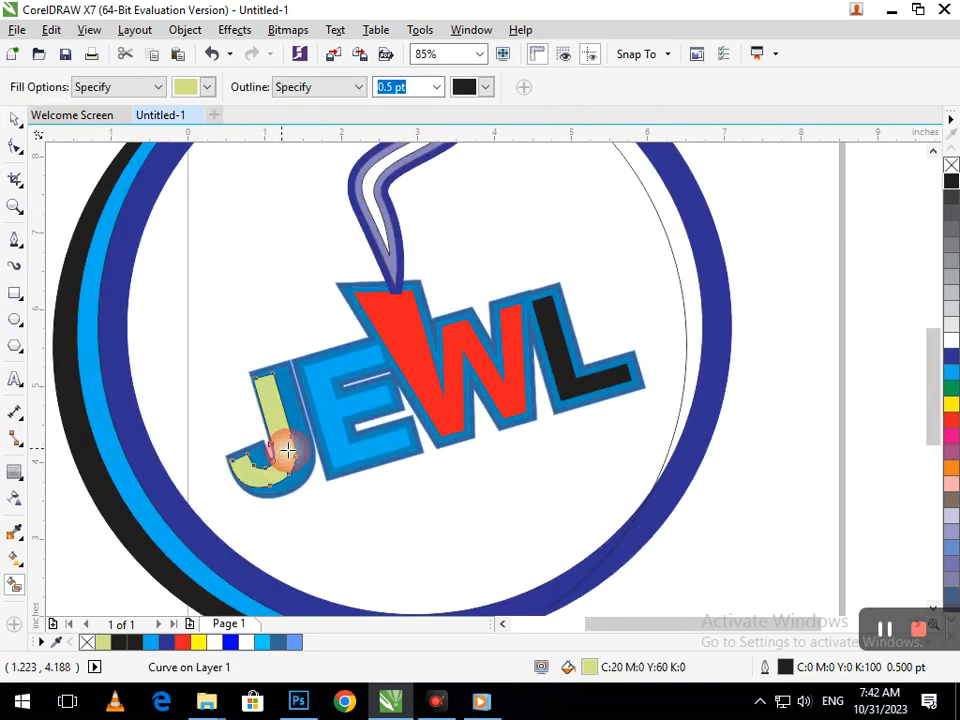
left_click(332, 450)
left_click(585, 386)
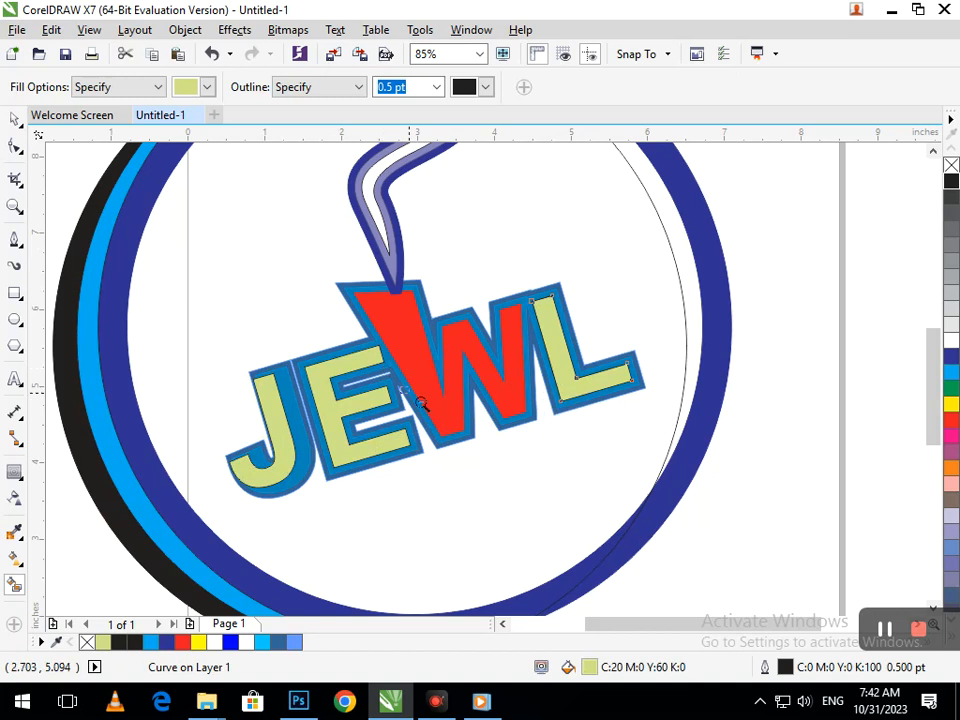
key("F3")
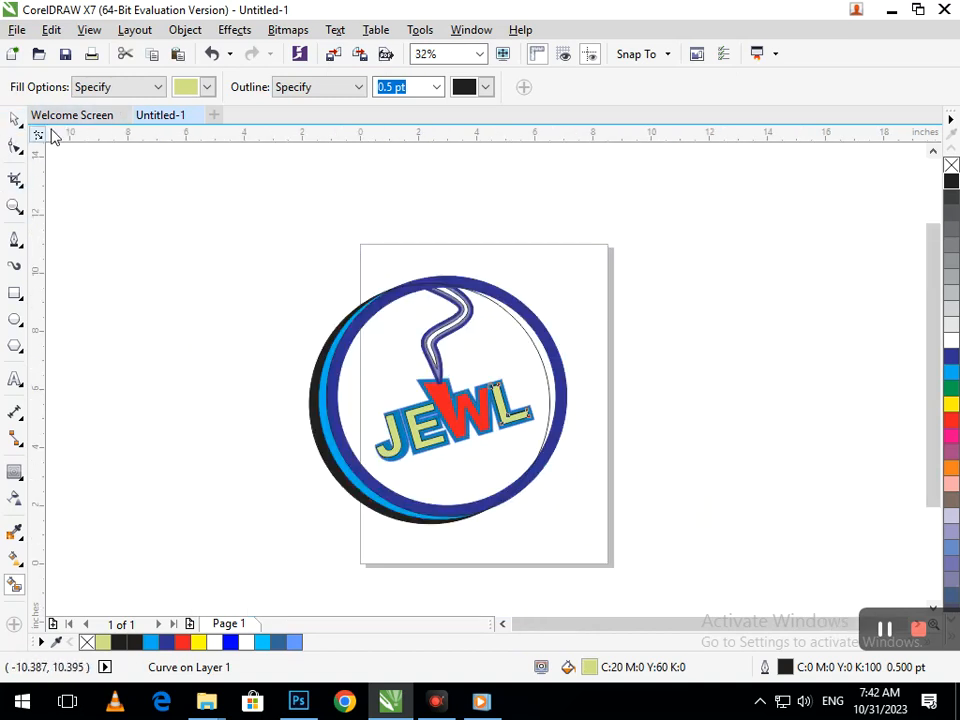
left_click(13, 118)
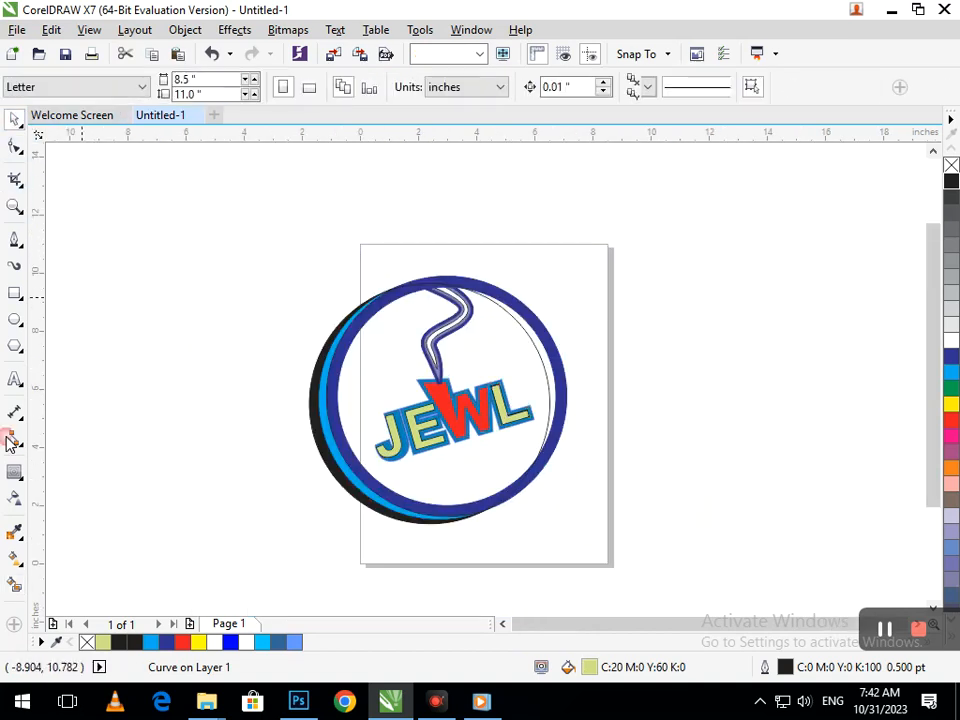
Smart-fill the centre band of the curve above the W, try cyan, red and yellow, and leave it white
left_click(14, 587)
left_click(430, 342)
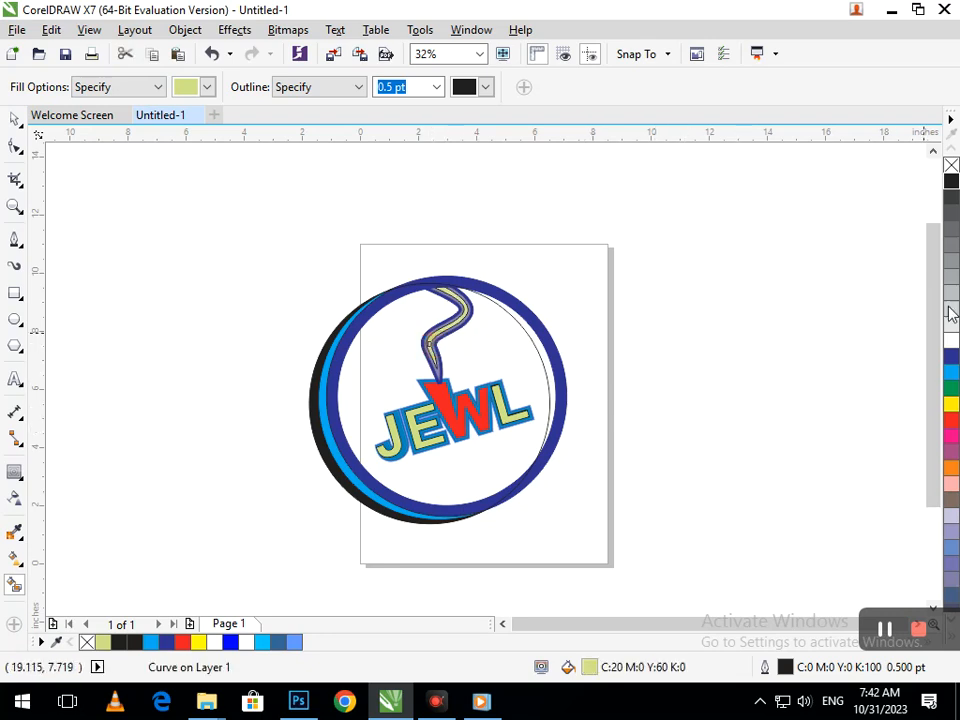
left_click(947, 341)
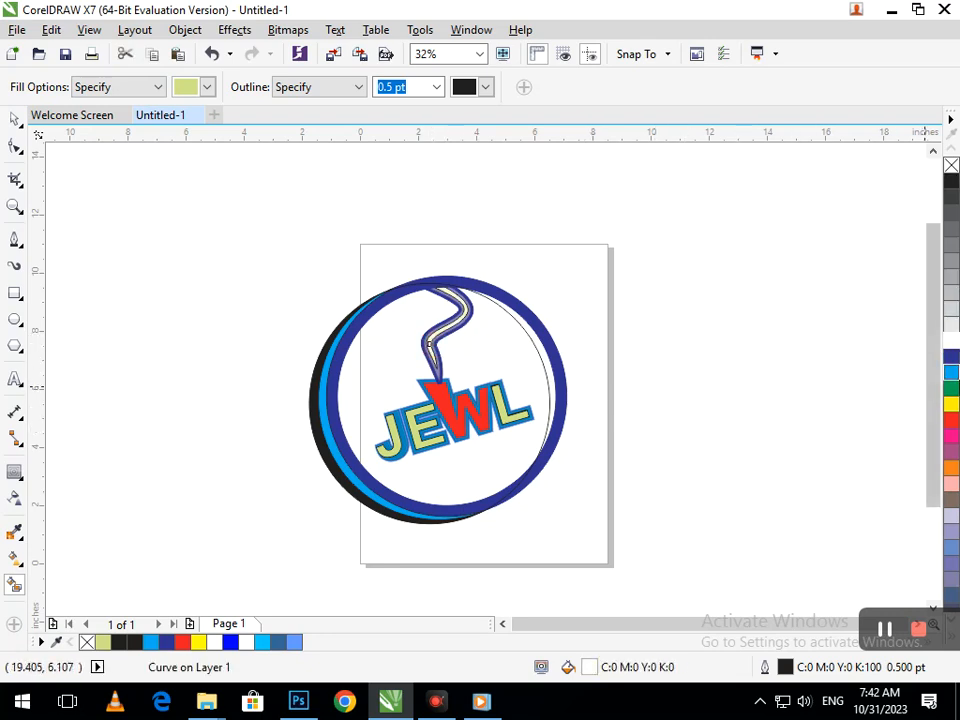
left_click(951, 372)
left_click(952, 414)
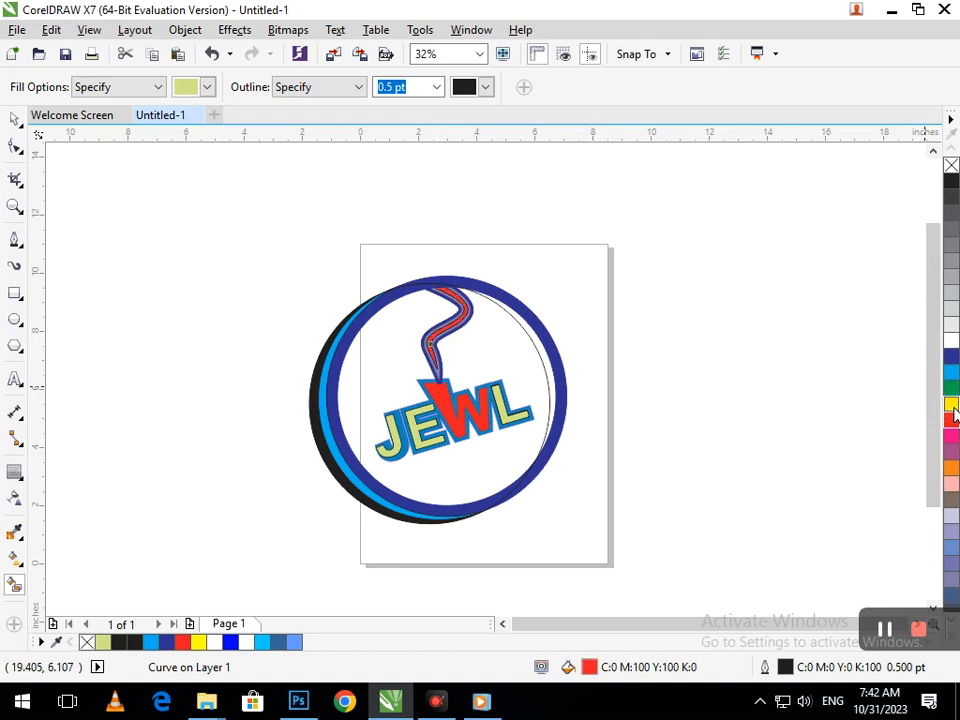
left_click(951, 404)
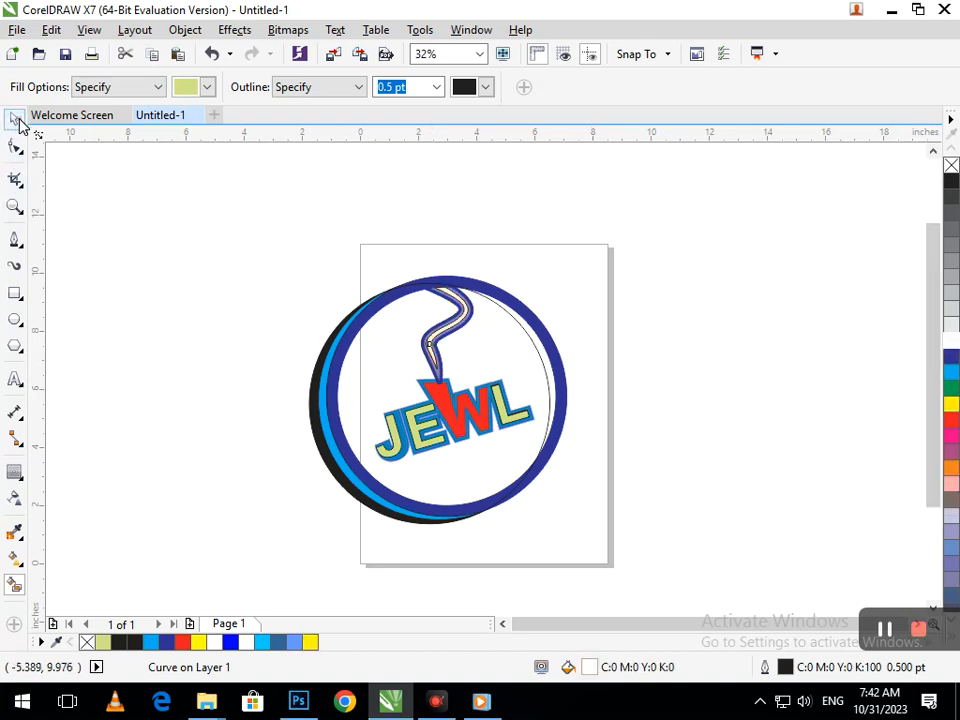
left_click(278, 318)
Select all the logo objects, move them off the page to about X -30.9, Y 18.3 inches, and deselect them
left_click_drag(225, 221, 649, 578)
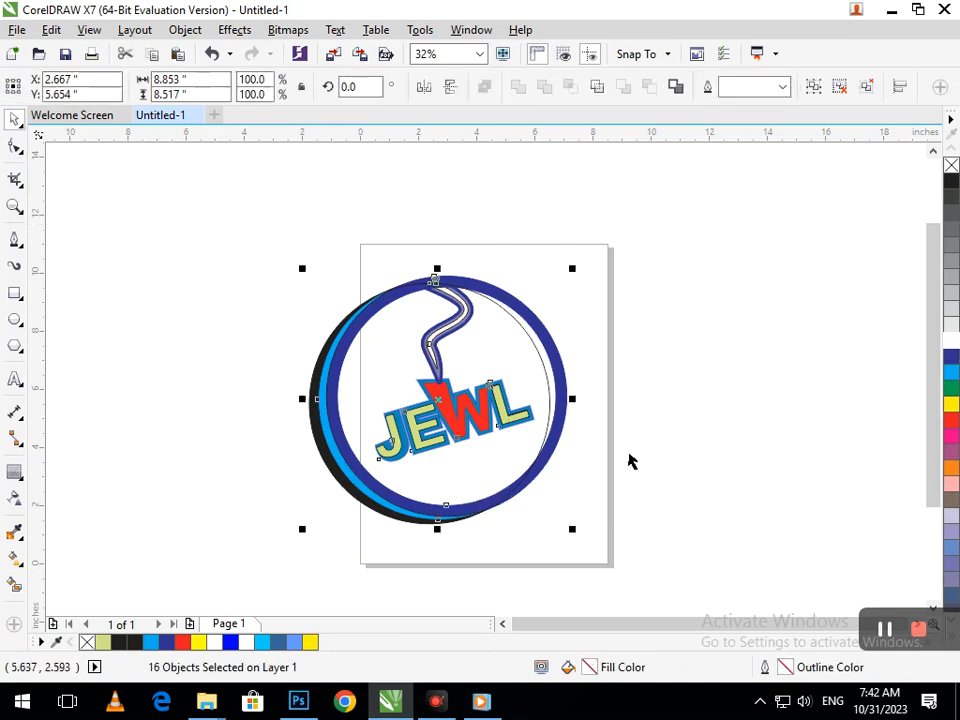
scroll(693, 474, "down", 2)
left_click_drag(465, 396, 136, 258)
left_click(237, 374)
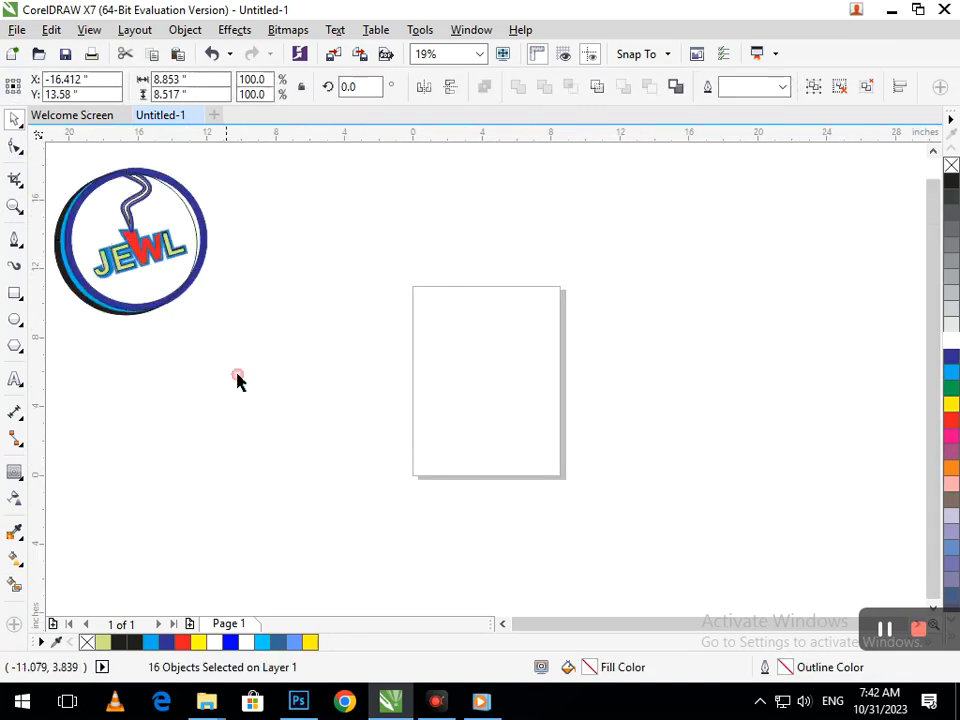
scroll(264, 331, "down", 1)
left_click_drag(238, 248, 386, 405)
left_click_drag(316, 325, 162, 272)
left_click(75, 220)
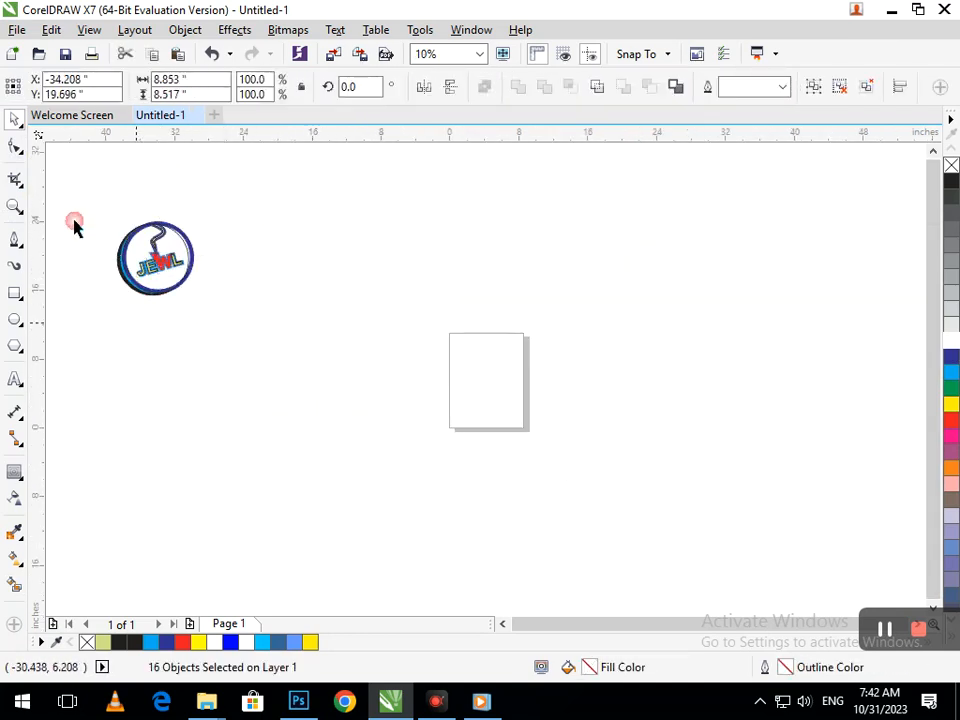
key("F2")
left_click_drag(87, 207, 263, 323)
left_click_drag(182, 171, 555, 489)
left_click_drag(433, 377, 551, 427)
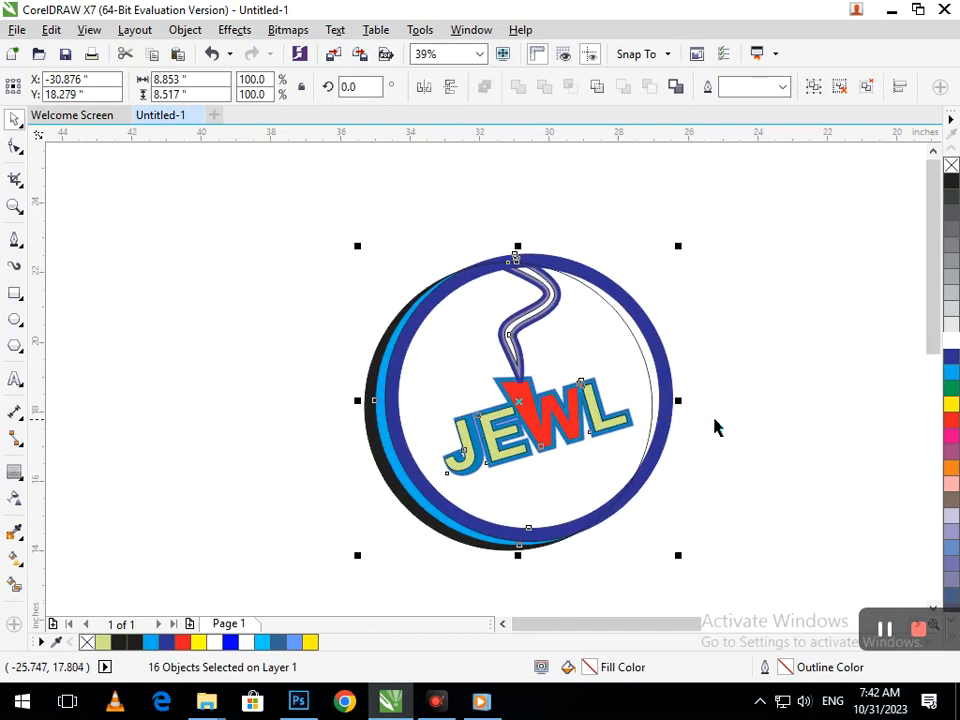
left_click(718, 456)
left_click_drag(279, 217, 752, 600)
left_click(750, 549)
Smart-fill the thin crescent along the inside of the ring's right edge and colour it cyan
left_click(13, 587)
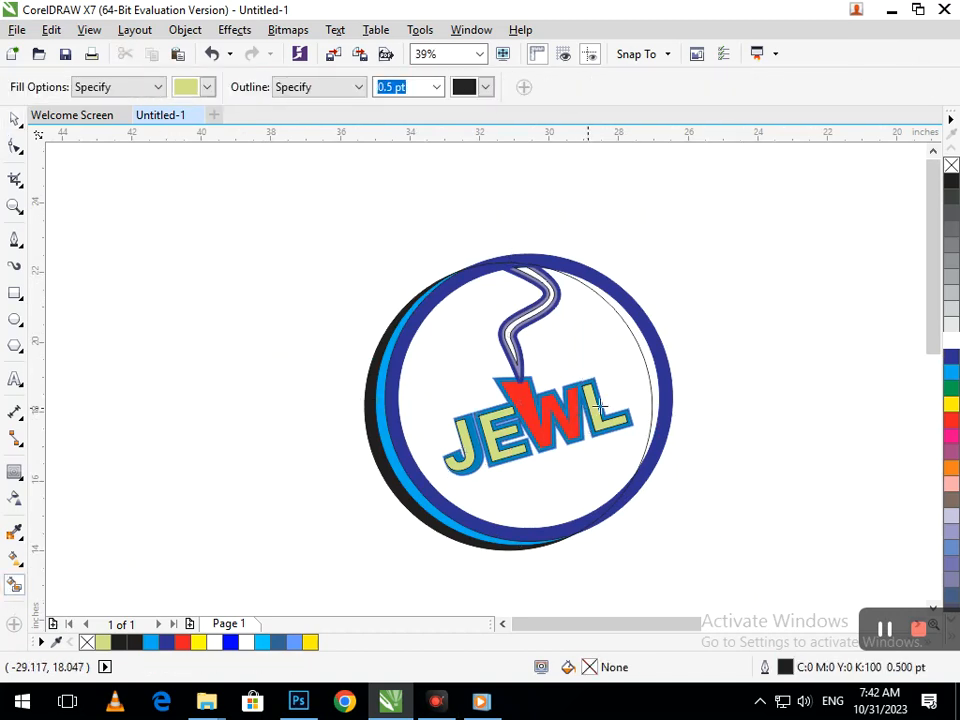
left_click(652, 389)
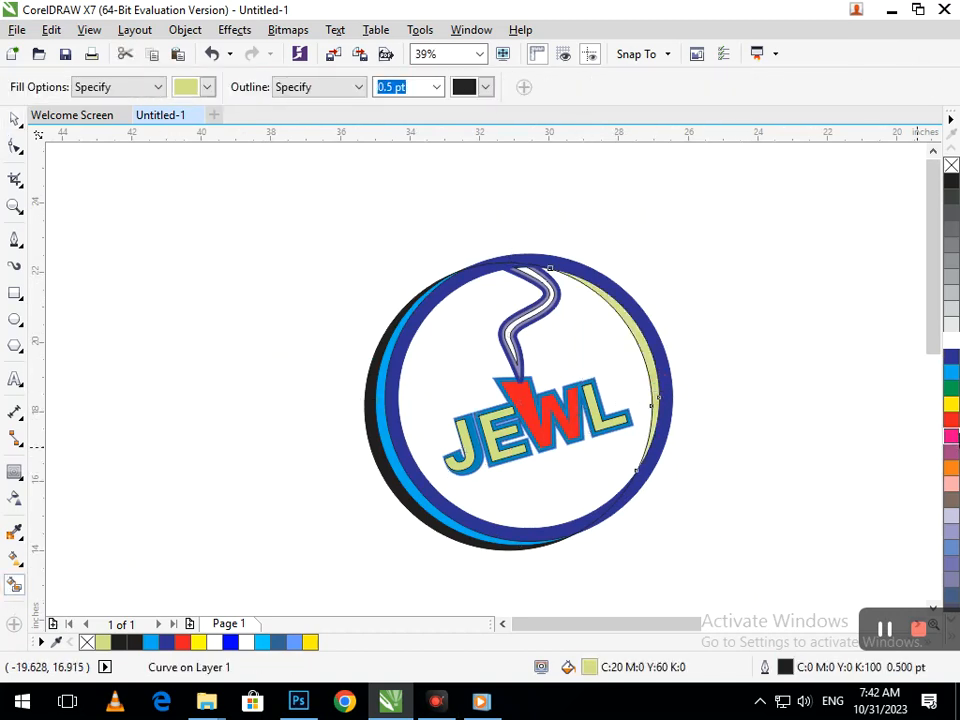
left_click(950, 372)
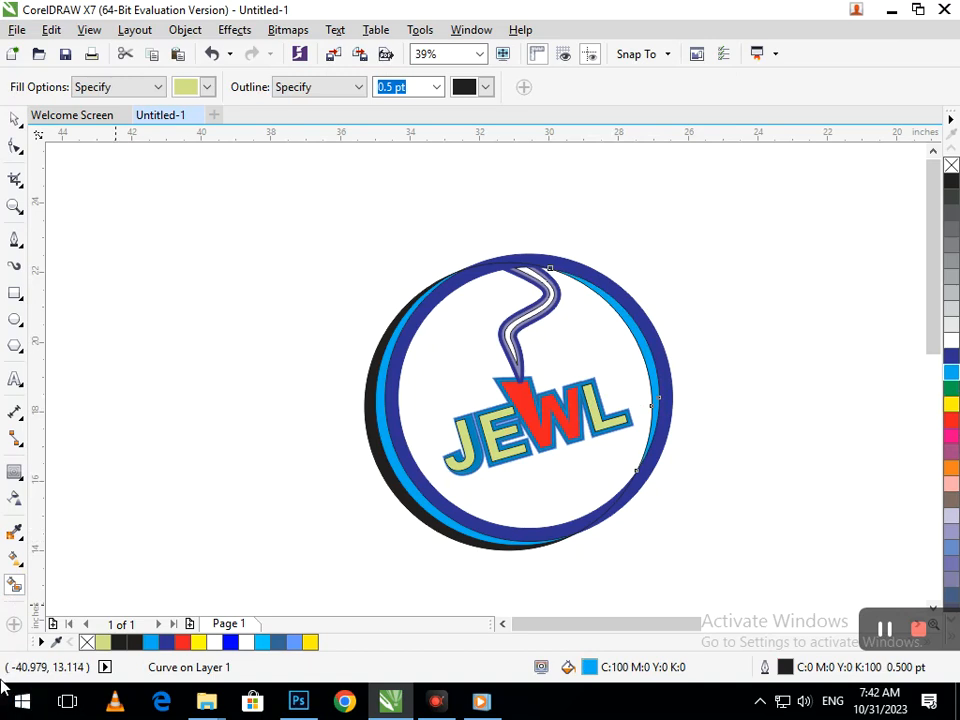
Select the thin cyan crescent along the inside of the ring's right edge and delete it
left_click(12, 118)
left_click(133, 410)
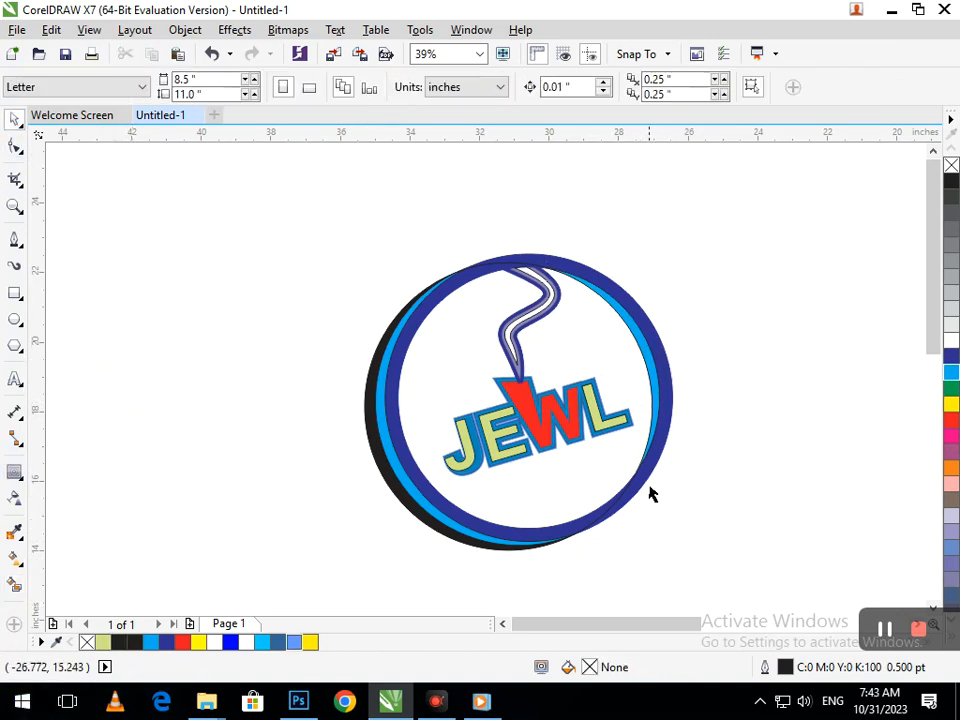
left_click(651, 427)
left_click(718, 469)
left_click(654, 418)
key("Delete")
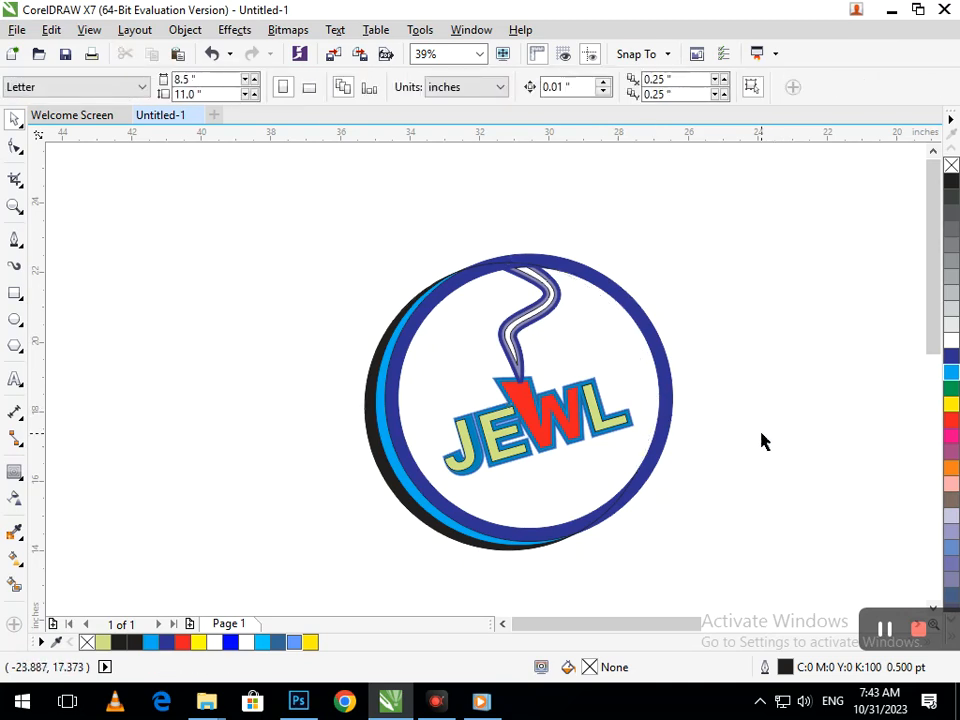
Select all the logo objects, group them, and clear the selection
left_click_drag(214, 210, 713, 582)
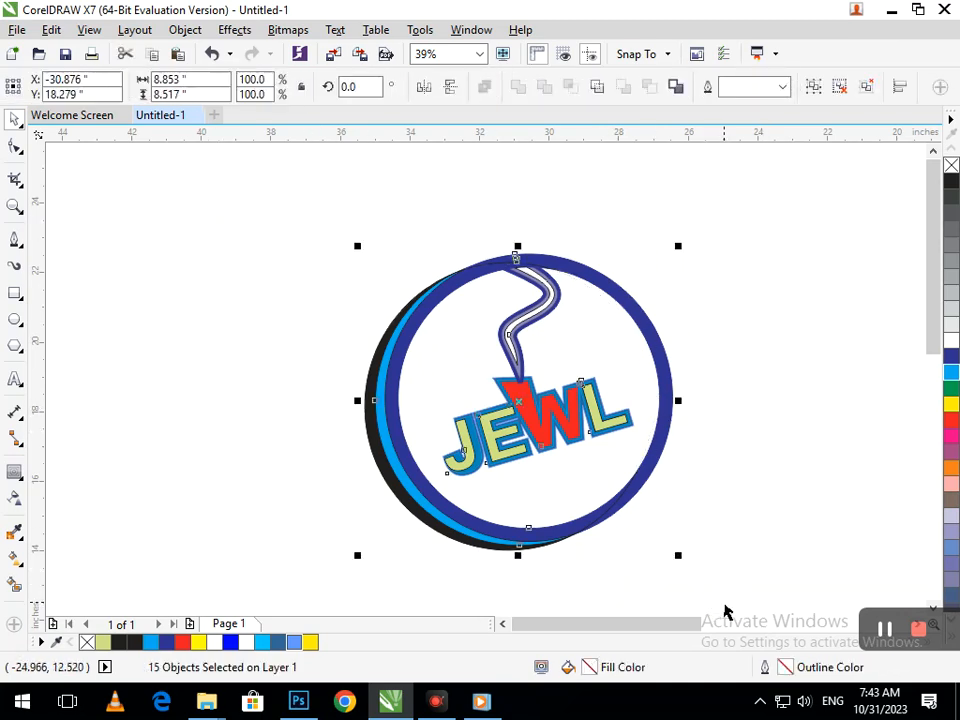
key("ctrl+g")
left_click(709, 602)
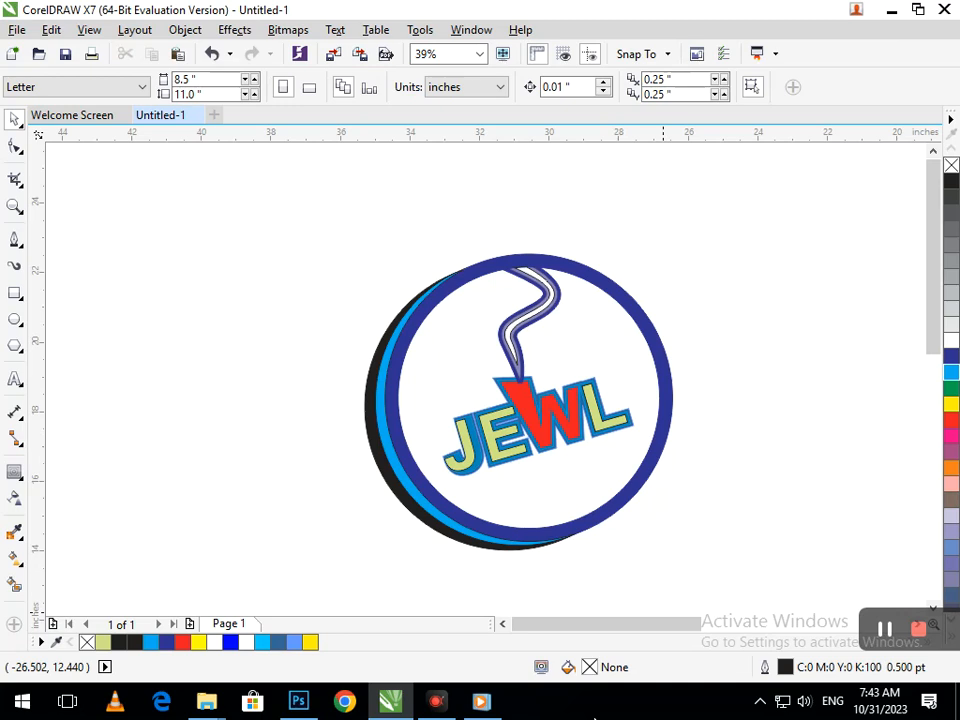
Try moving the grouped logo left, undo the move, and release the grouping into separate objects
scroll(430, 425, "down", 1)
scroll(385, 378, "up", 8)
left_click_drag(385, 378, 317, 377)
key("ctrl+z")
left_click(617, 88)
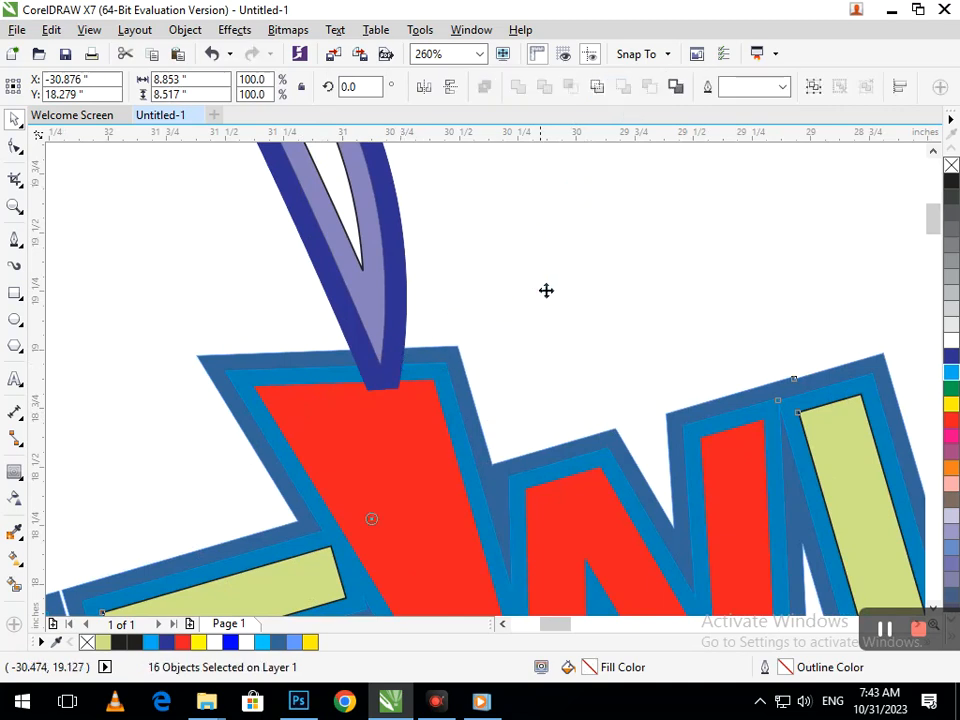
scroll(548, 428, "down", 6)
left_click(757, 432)
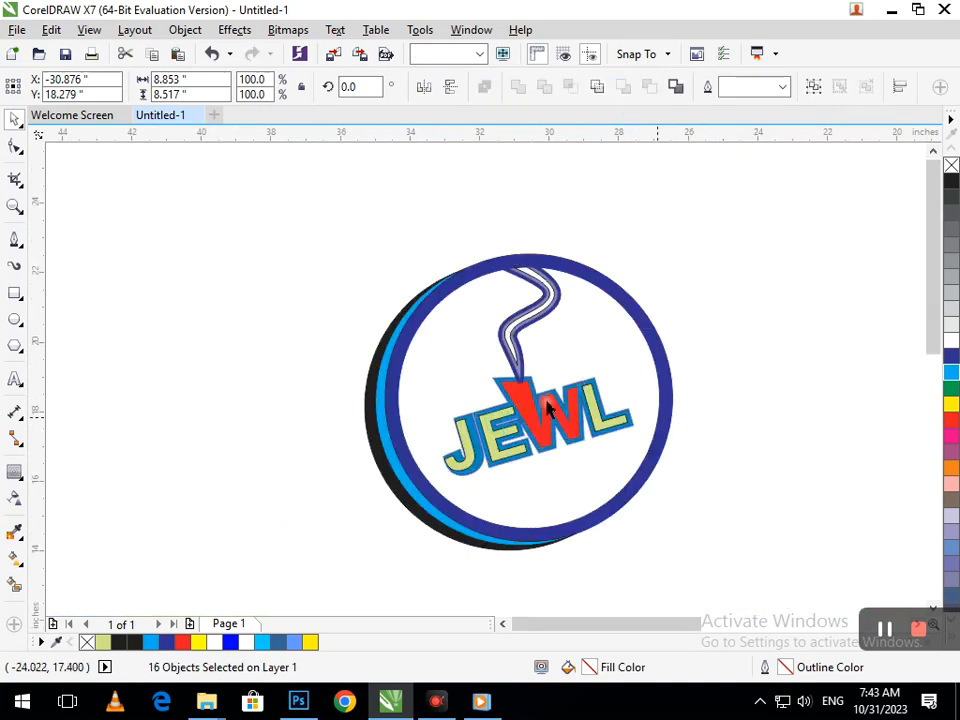
Send the contoured curve to the back of the layer so its tip lies behind the W, and deselect it
scroll(563, 400, "up", 6)
left_click(300, 349)
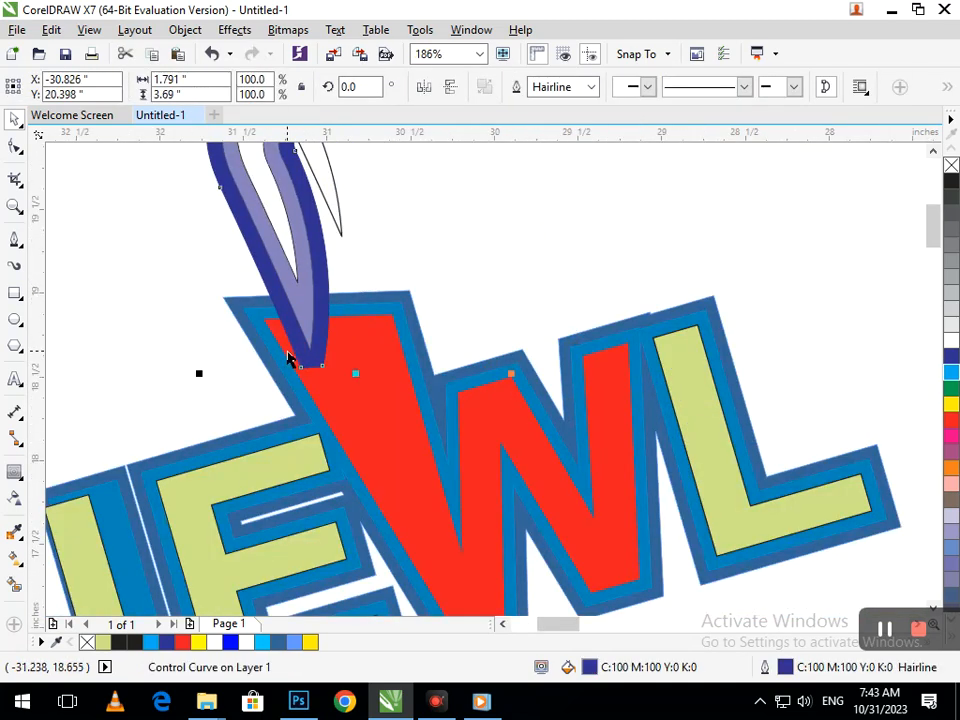
left_click(289, 360)
key("shift+Page_Down")
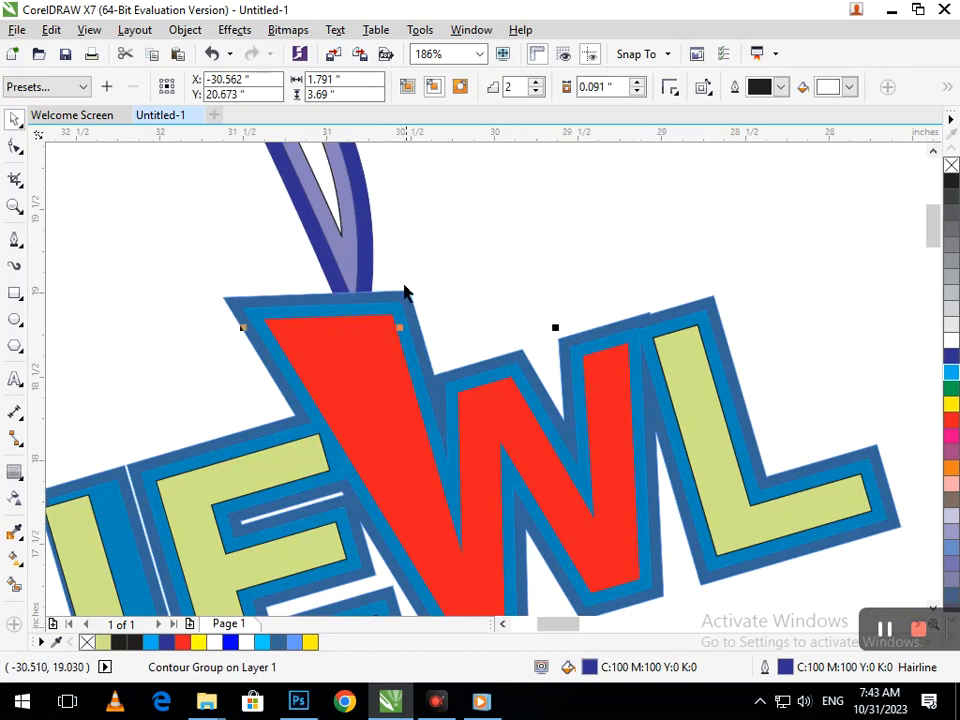
scroll(437, 313, "down", 4)
left_click(737, 286)
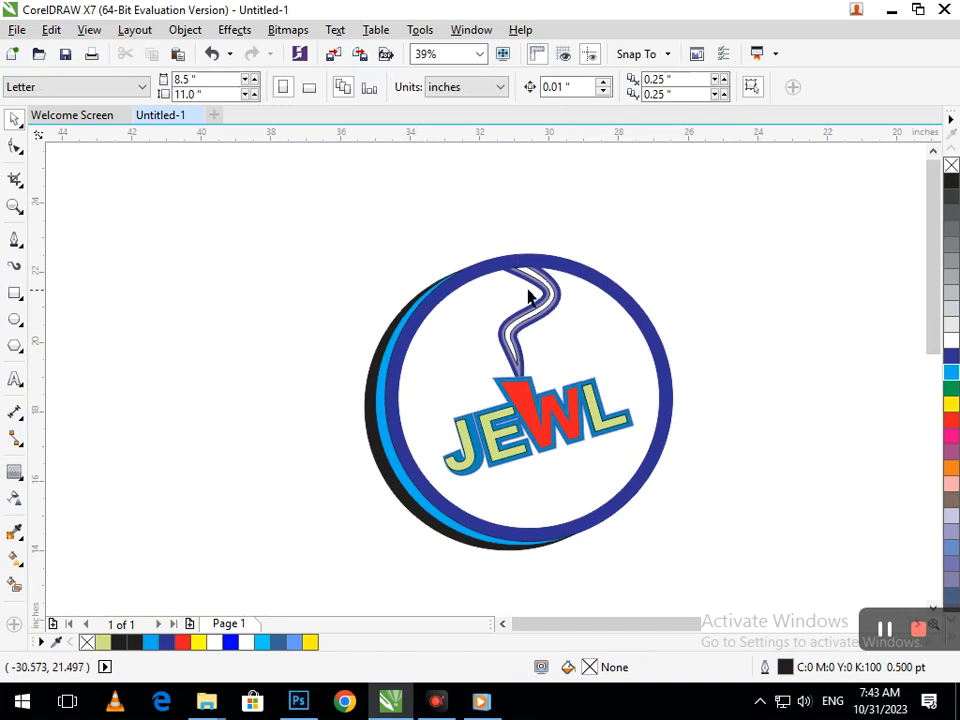
Select the three objects of the curve above the W and shift them left to about X -30.75 inches
left_click_drag(457, 229, 590, 356)
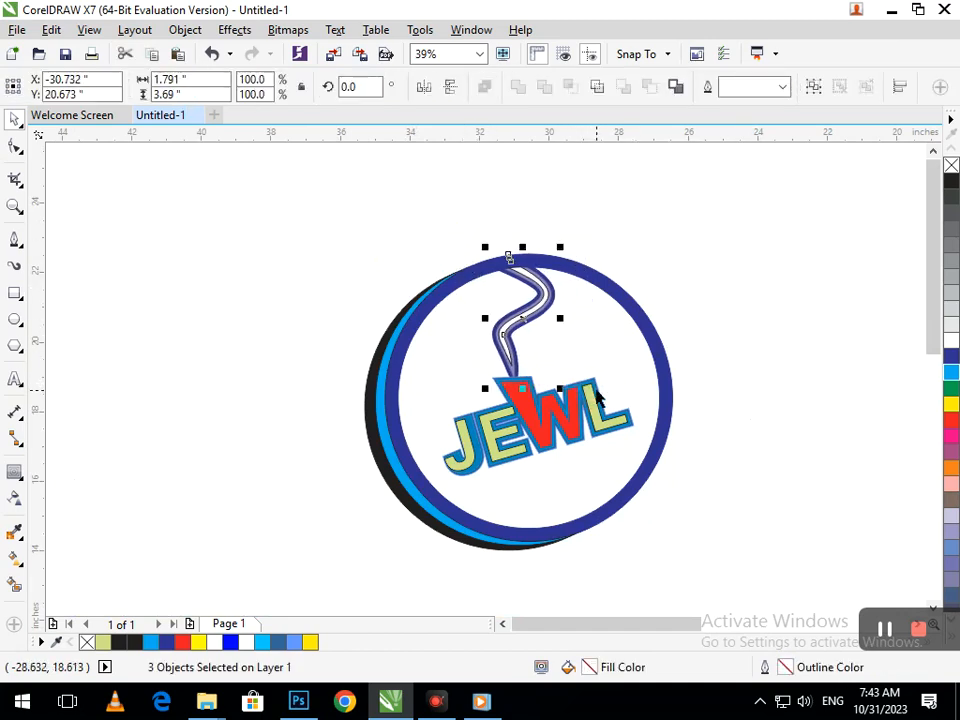
left_click(761, 321)
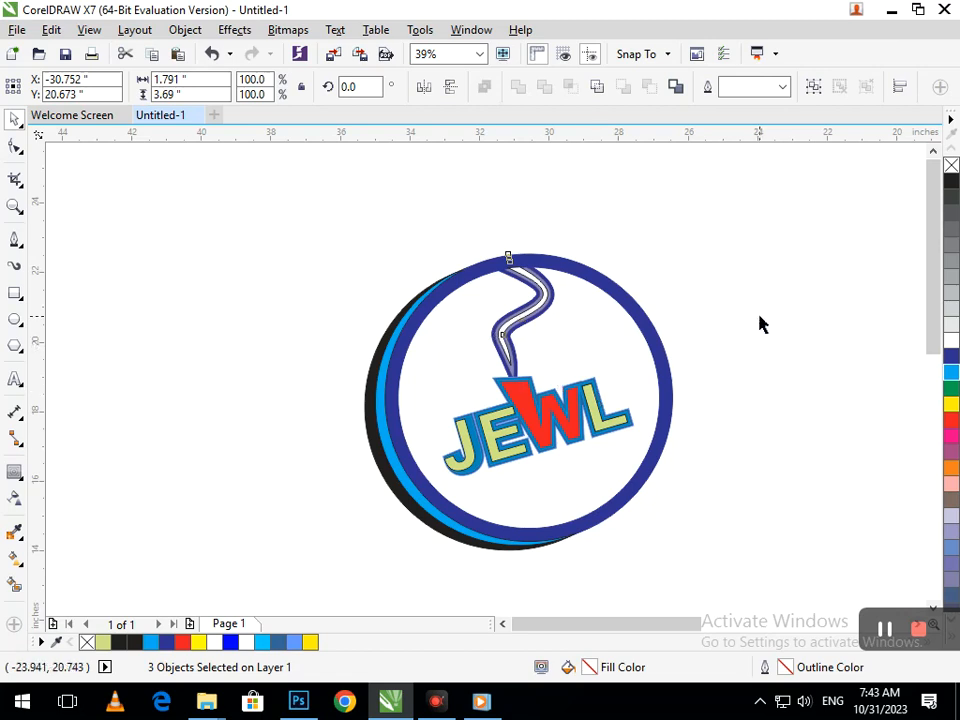
Select the whole logo, move it slightly up and to the left, and deselect it
left_click_drag(306, 231, 741, 617)
left_click_drag(544, 546, 506, 540)
left_click(671, 525)
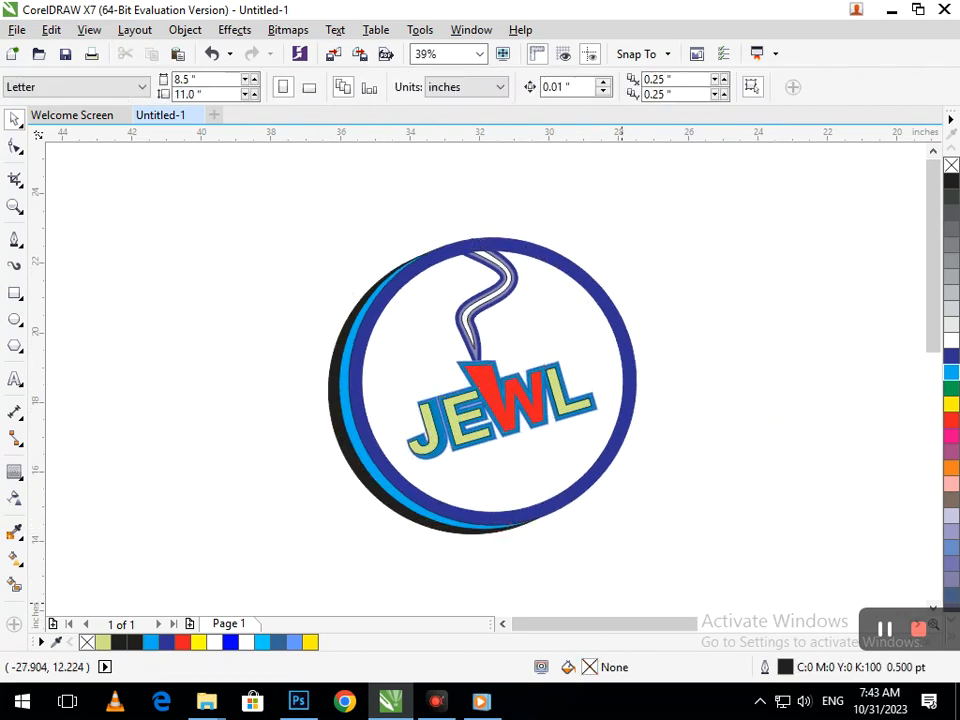